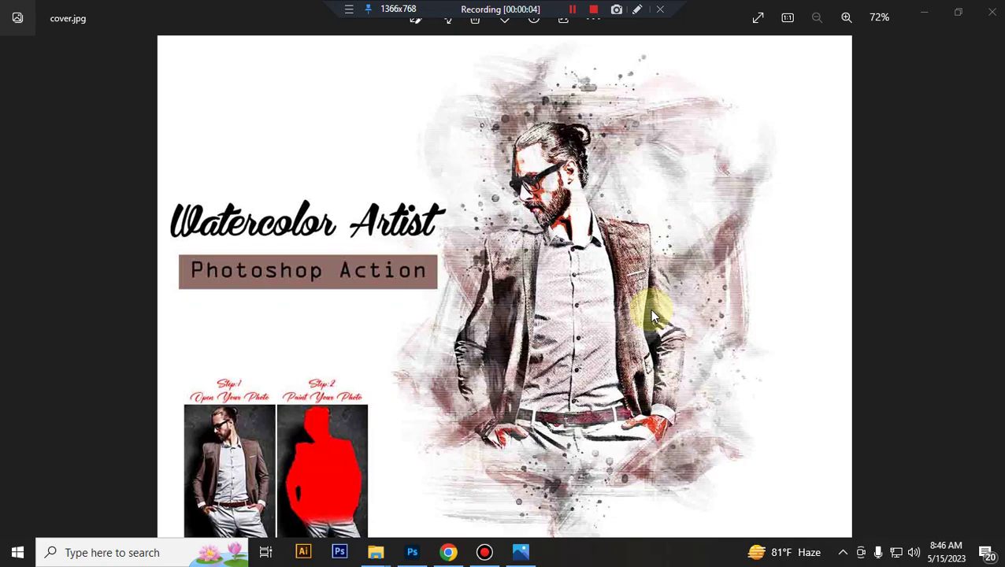
- Load the Watercolor Artist action file into Photoshop
click(418, 554)
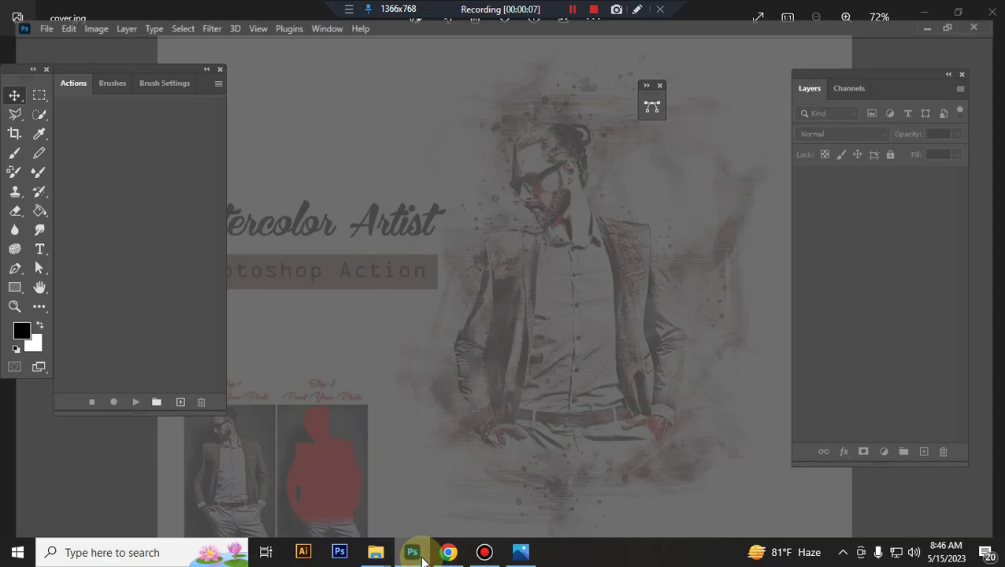
mouse_move(376, 552)
click(349, 521)
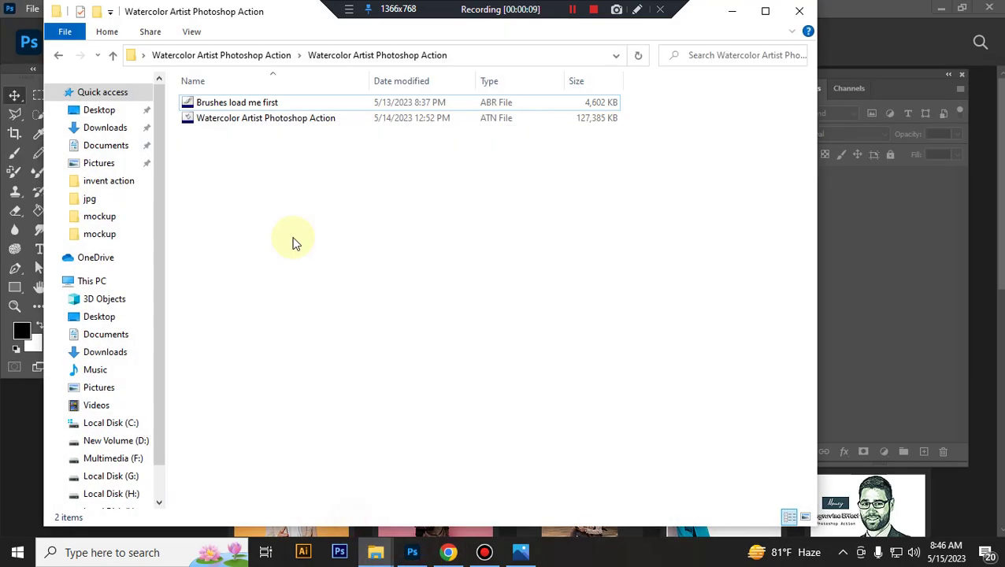
click(252, 127)
double_click(251, 122)
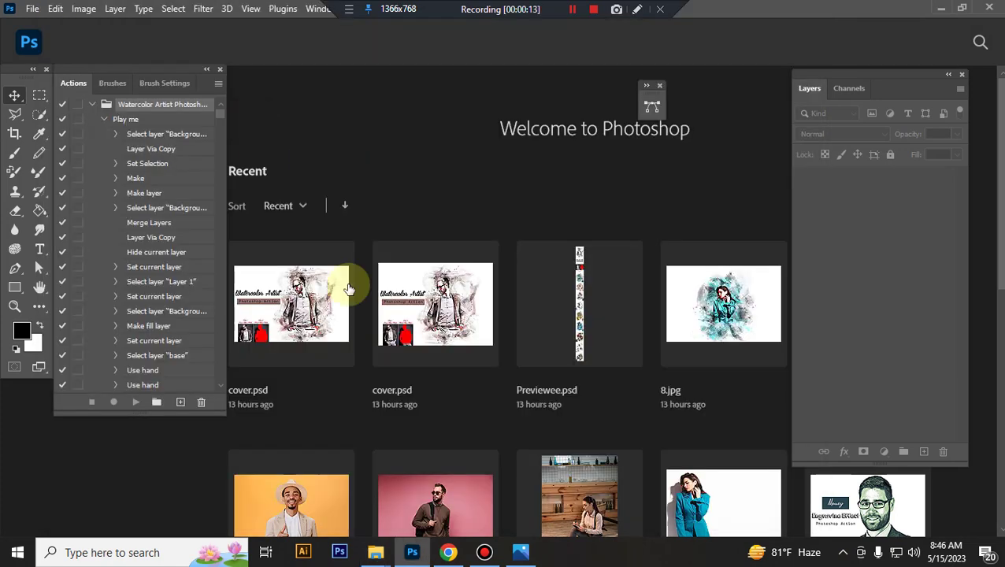
- Load the 'Brushes load me first' file and bring up the sample portrait photos folder
click(343, 497)
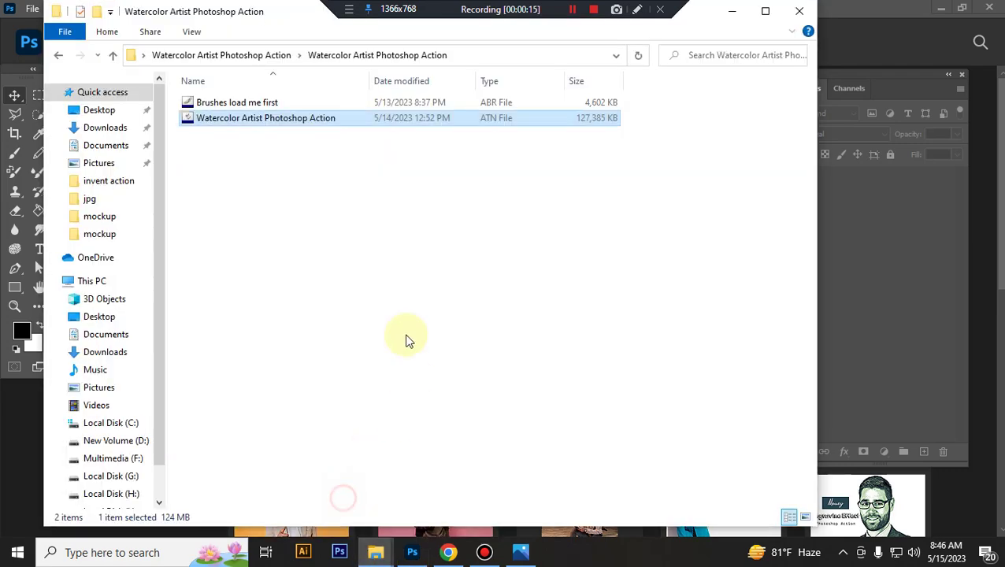
click(301, 107)
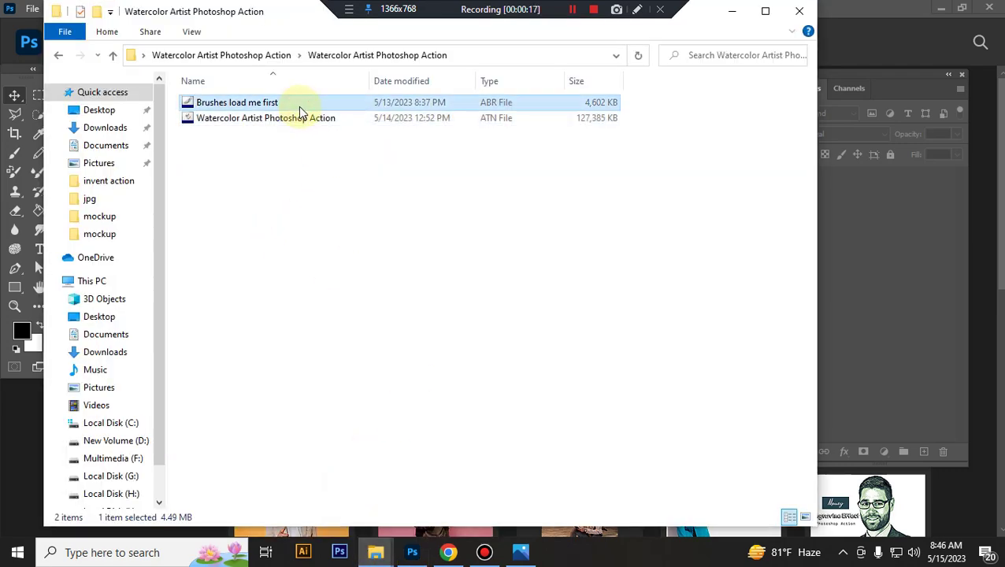
double_click(299, 107)
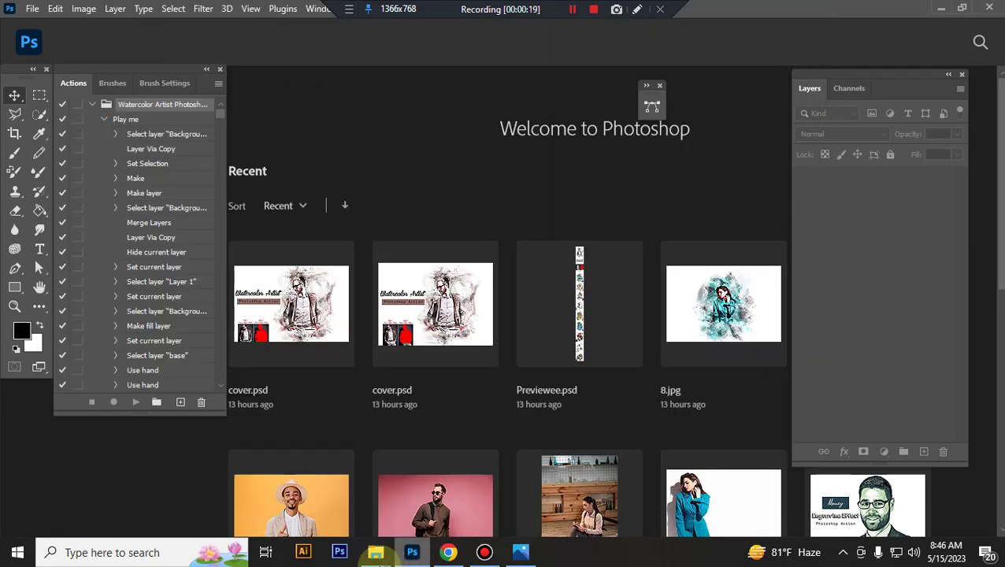
mouse_move(376, 552)
click(445, 497)
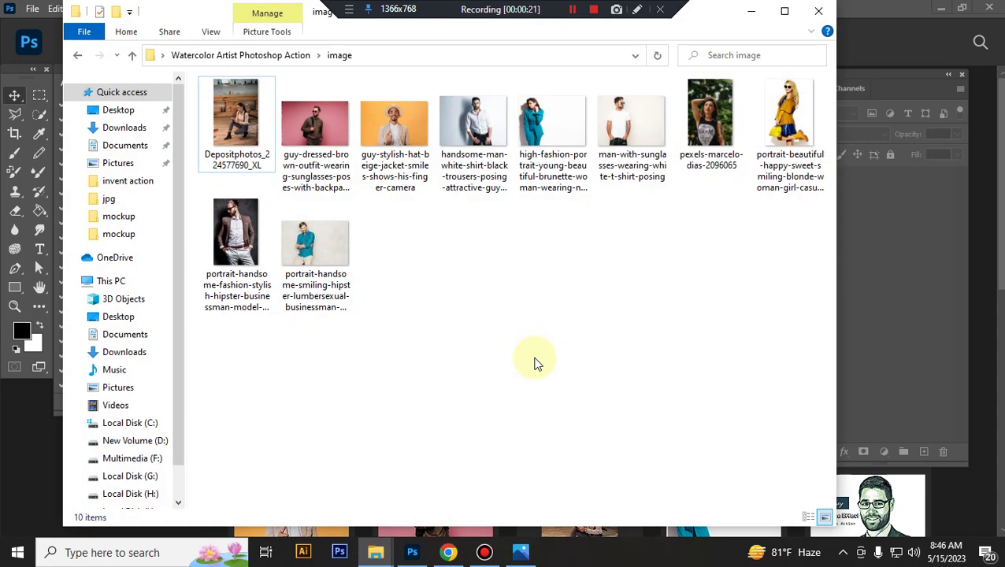
- Open the brown-suit portrait JPG and confirm it is RGB Color, 8 Bits/Channel
mouse_move(241, 227)
mouse_down()
mouse_move(443, 462)
mouse_move(473, 425)
mouse_up()
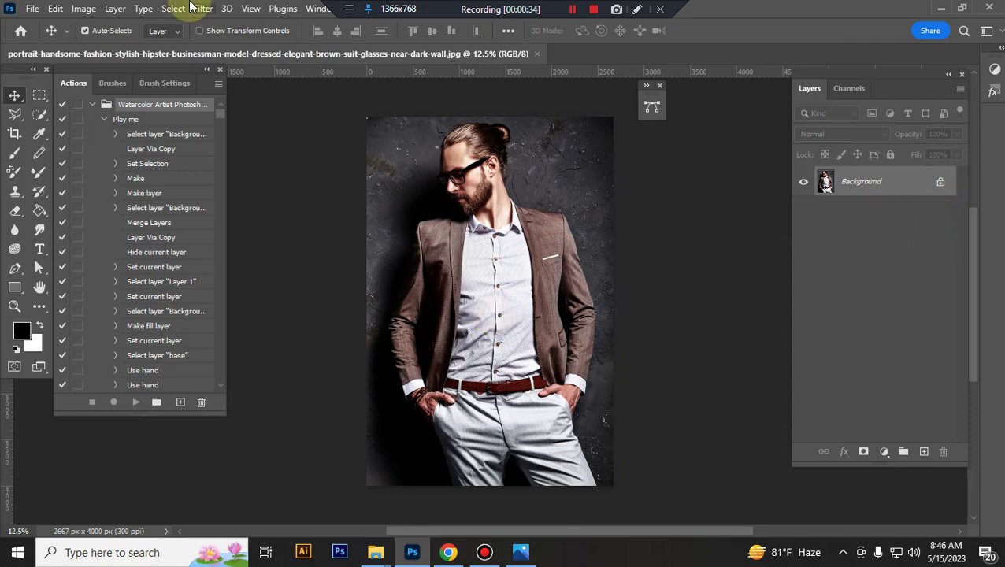
click(83, 9)
mouse_move(110, 25)
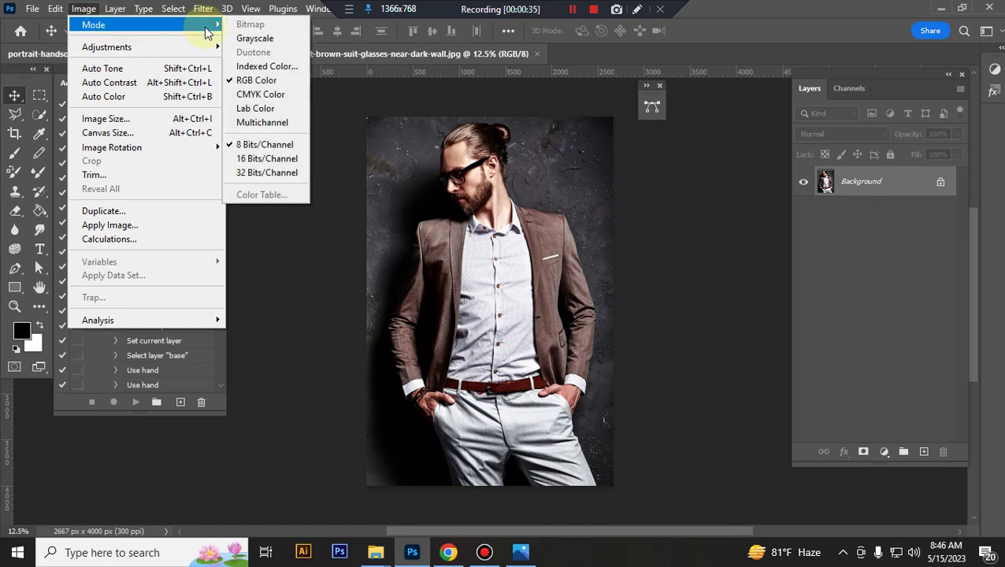
click(907, 192)
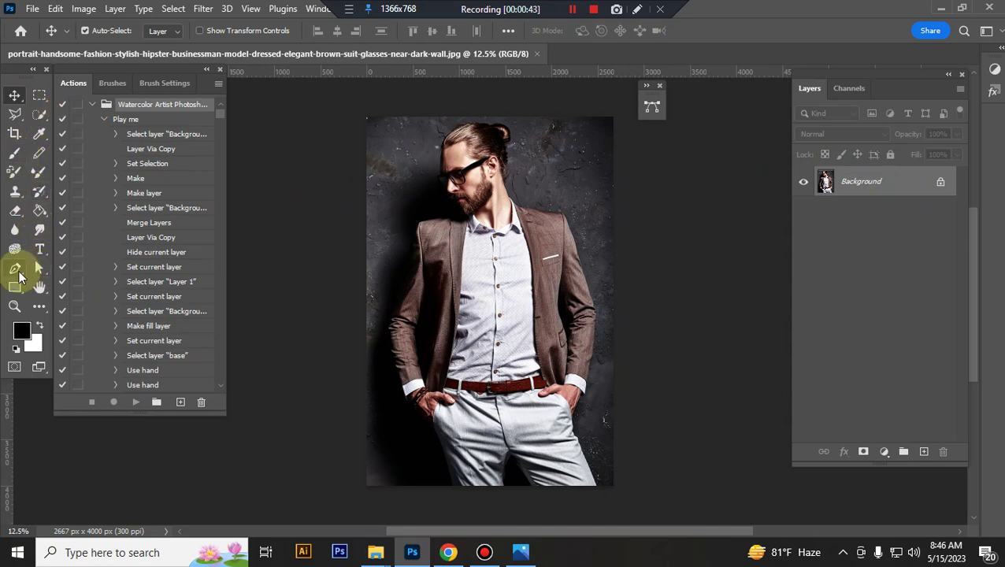
- Switch to the Brush tool with the Hard Round preset
click(16, 157)
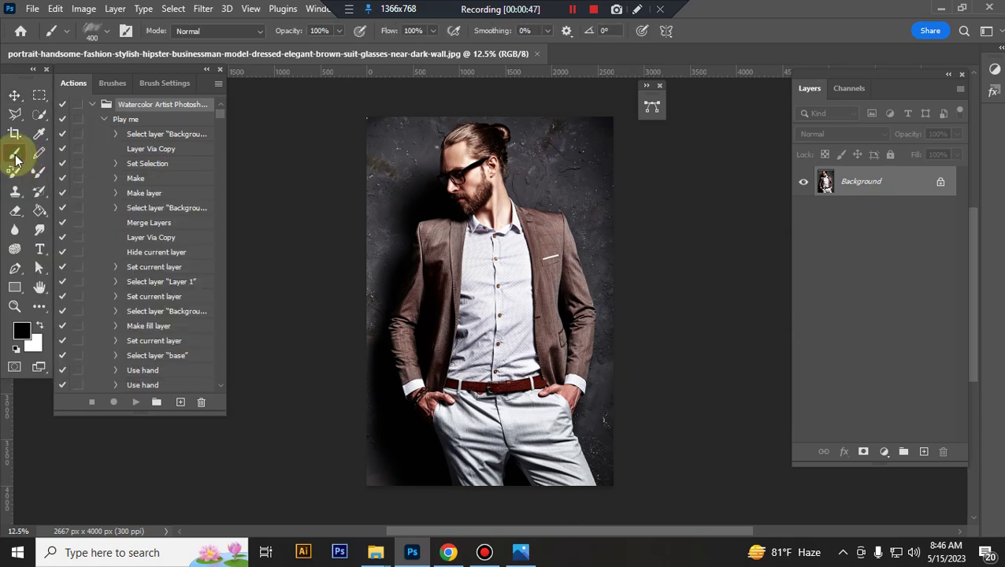
click(100, 32)
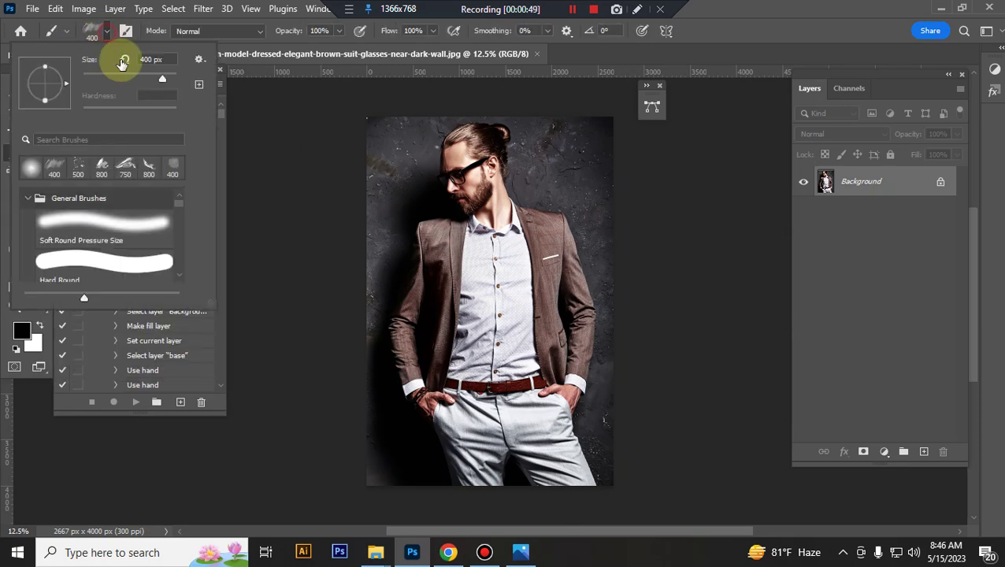
click(142, 253)
click(870, 197)
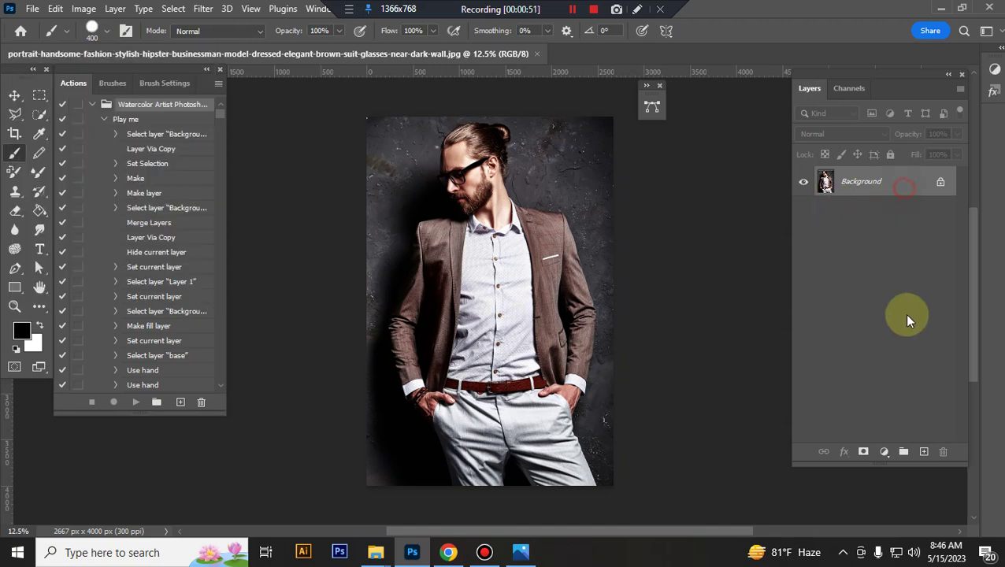
- Add a new empty layer above Background named 'paint'
click(924, 451)
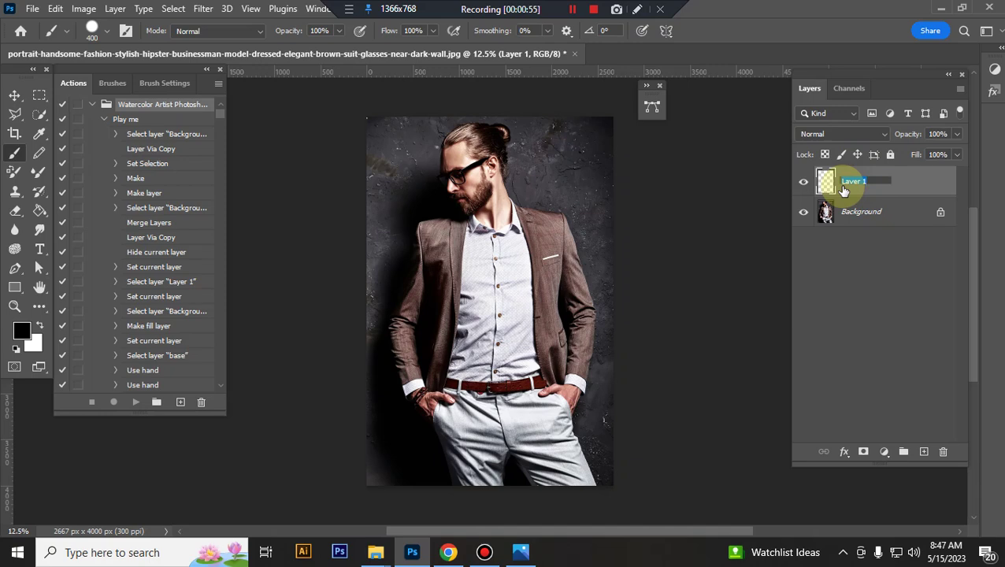
text(paint)
click(887, 193)
click(900, 193)
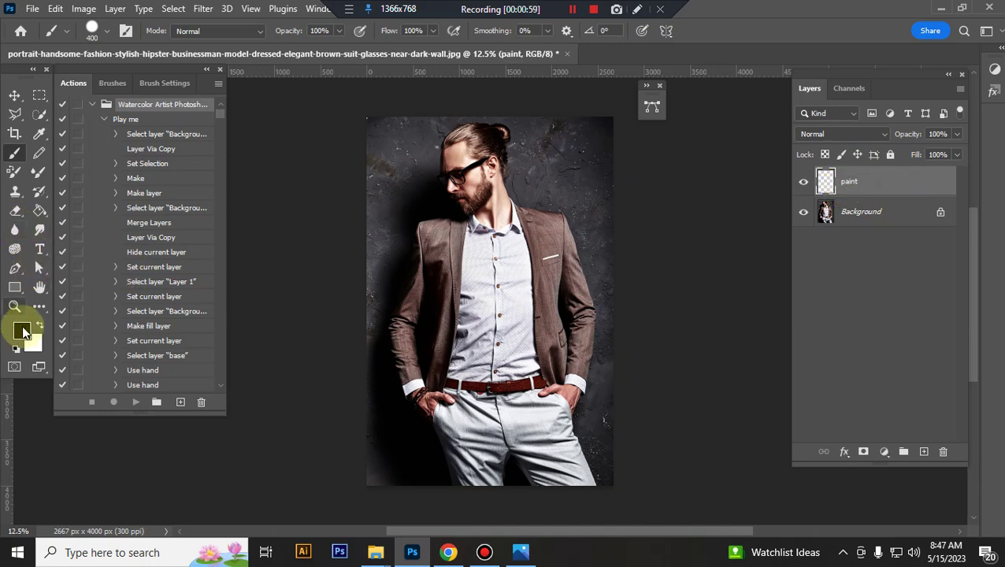
- Set the foreground colour to pure red #ff0000 and return to the brush
click(21, 331)
click(734, 285)
click(906, 240)
key(b)
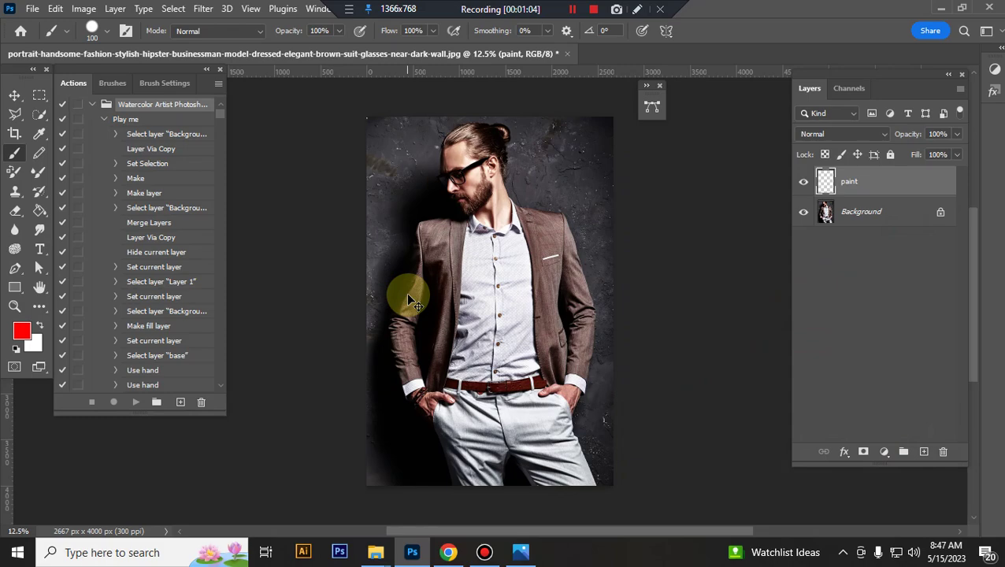
- Zoom in on the man's head and paint a red stroke across its top
scroll(406, 293, up, 2)
scroll(405, 292, up, 2)
scroll(406, 292, up, 1)
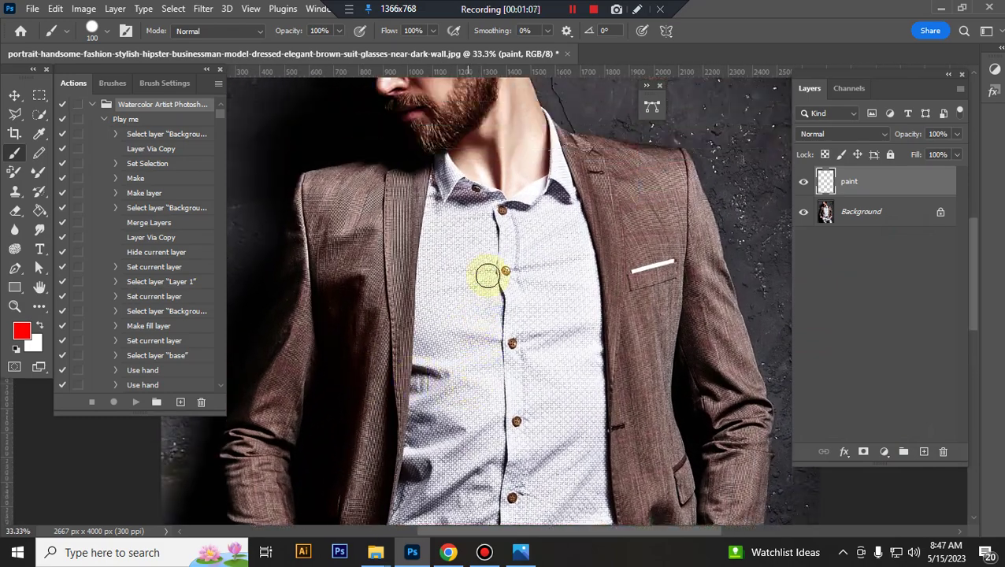
drag(488, 276, 503, 413)
click(455, 217)
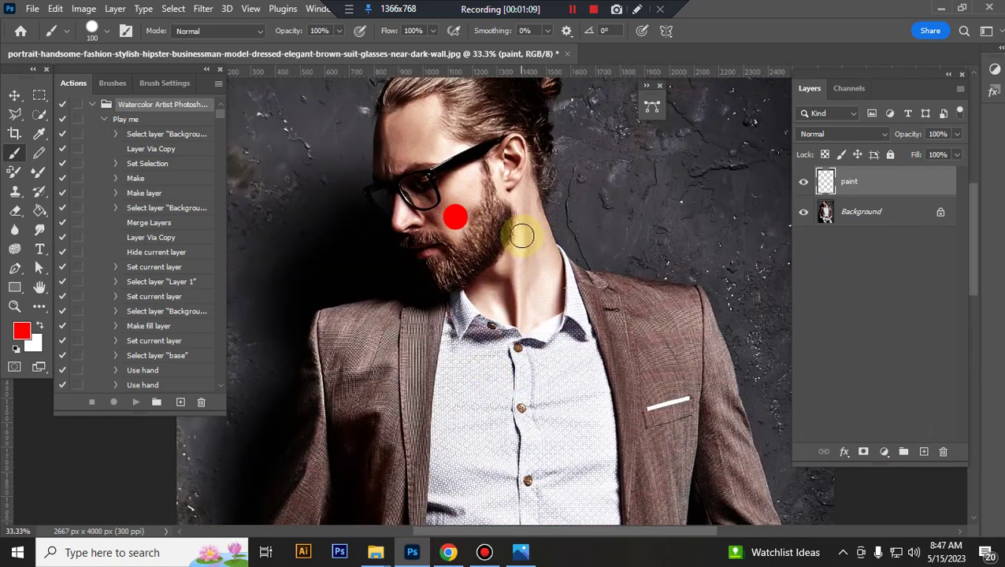
key(ctrl+z)
scroll(489, 235, up, 3)
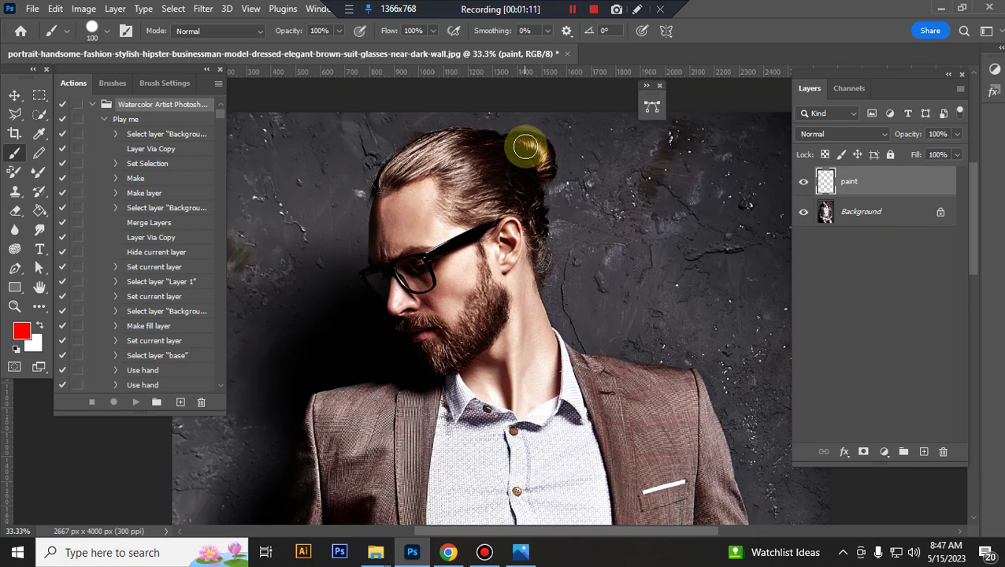
mouse_move(527, 144)
mouse_down()
mouse_move(496, 147)
mouse_move(376, 231)
mouse_move(383, 276)
mouse_up()
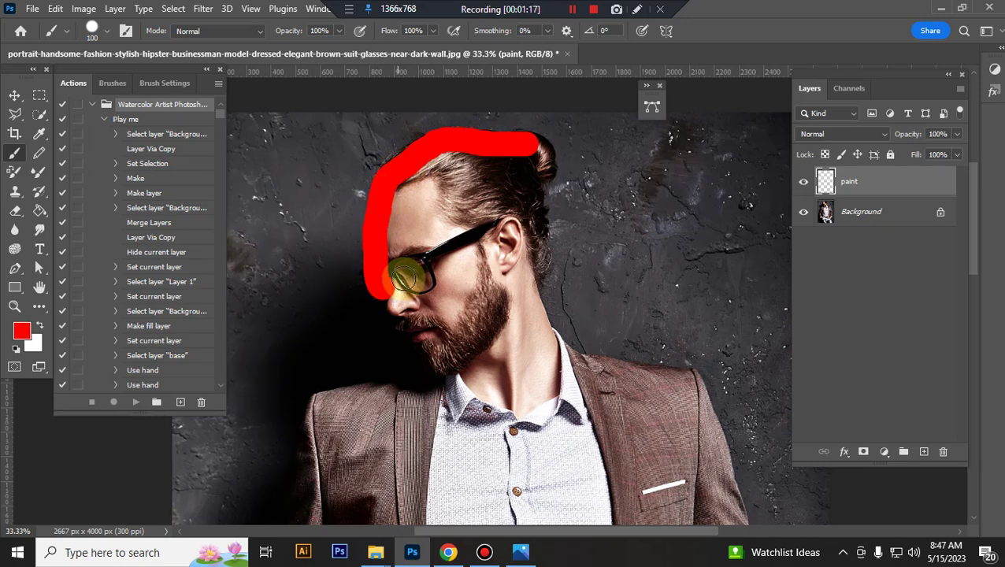
- Continue the red line down the cheek and beard to the collar, shoulder and jacket
scroll(390, 271, down, 3)
scroll(415, 213, down, 3)
drag(404, 150, 406, 163)
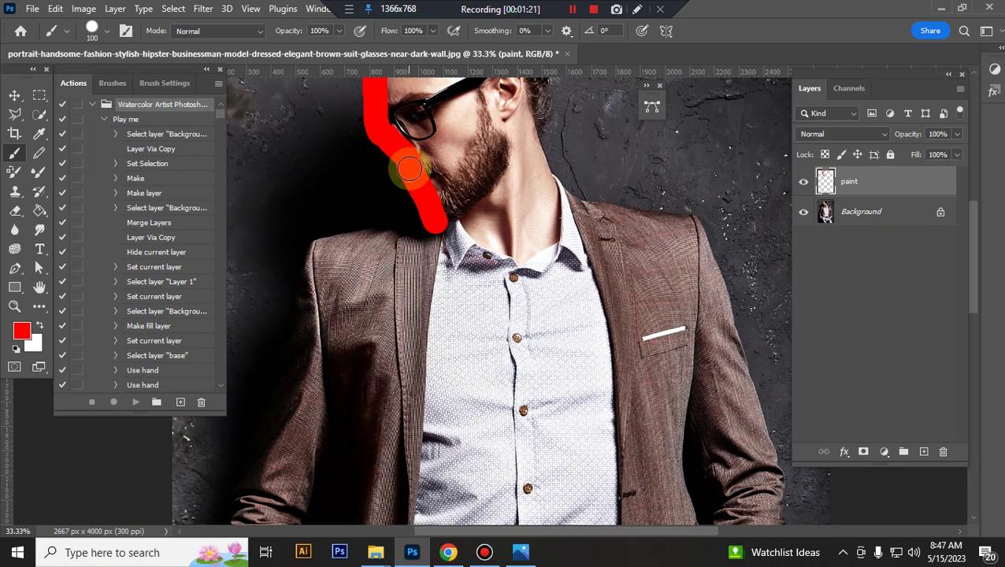
mouse_move(407, 171)
mouse_down()
mouse_move(384, 235)
mouse_move(307, 242)
mouse_up()
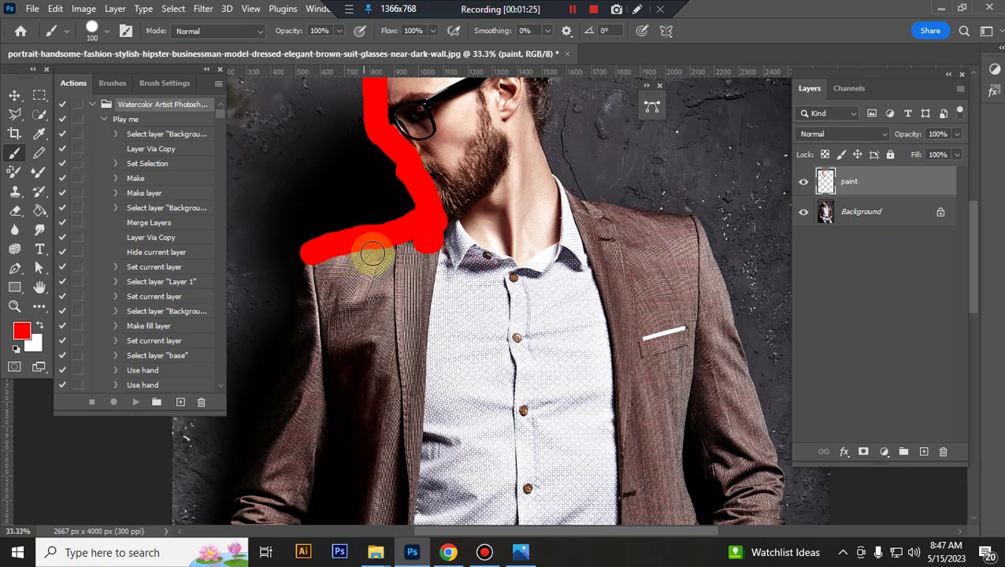
scroll(264, 163, down, 3)
scroll(386, 230, up, 1)
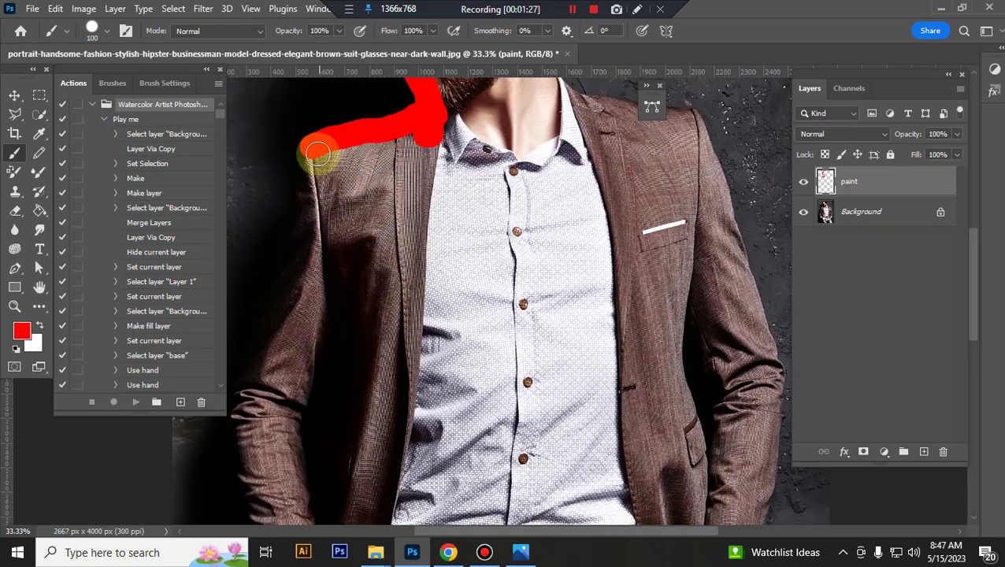
drag(311, 148, 301, 254)
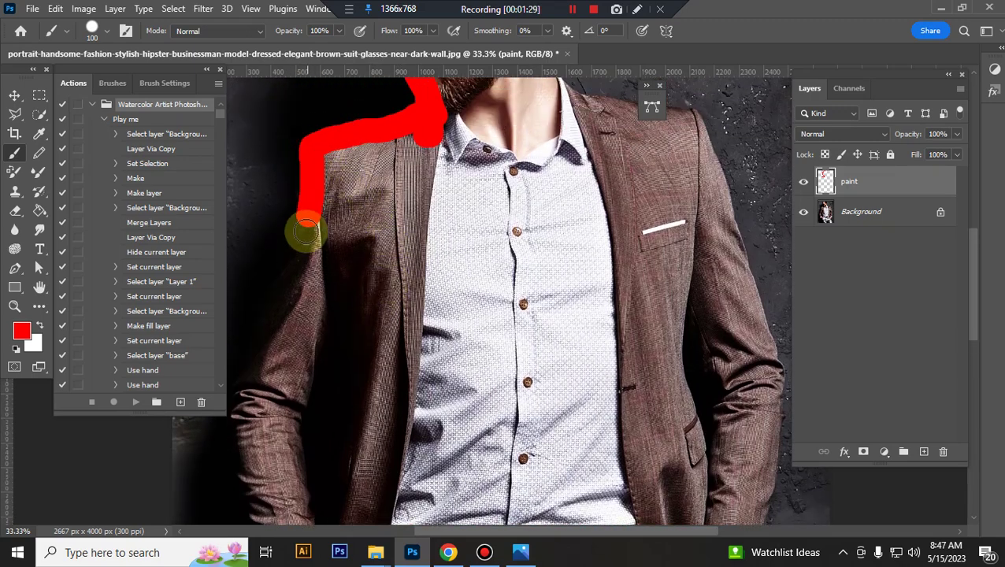
drag(313, 155, 248, 335)
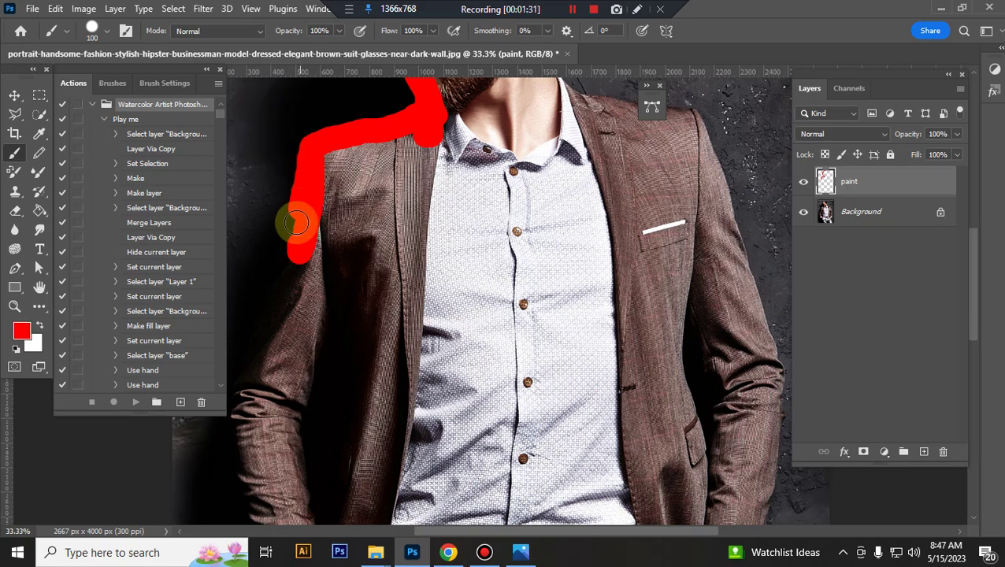
scroll(404, 247, down, 3)
scroll(404, 246, left, 2)
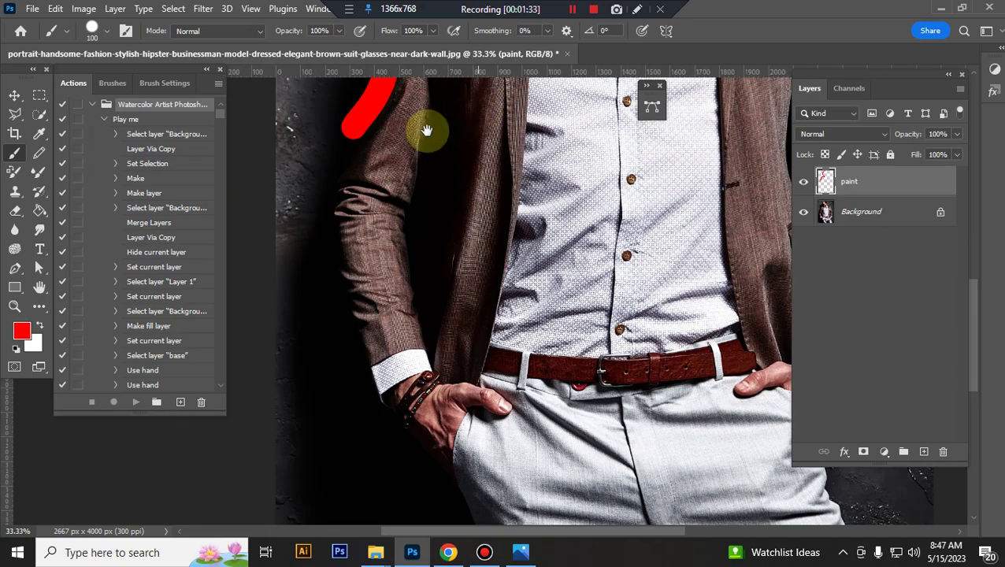
- Undo the last stroke and paint red down the jacket sleeve to the cuff
key(ctrl+z)
scroll(415, 186, up, 2)
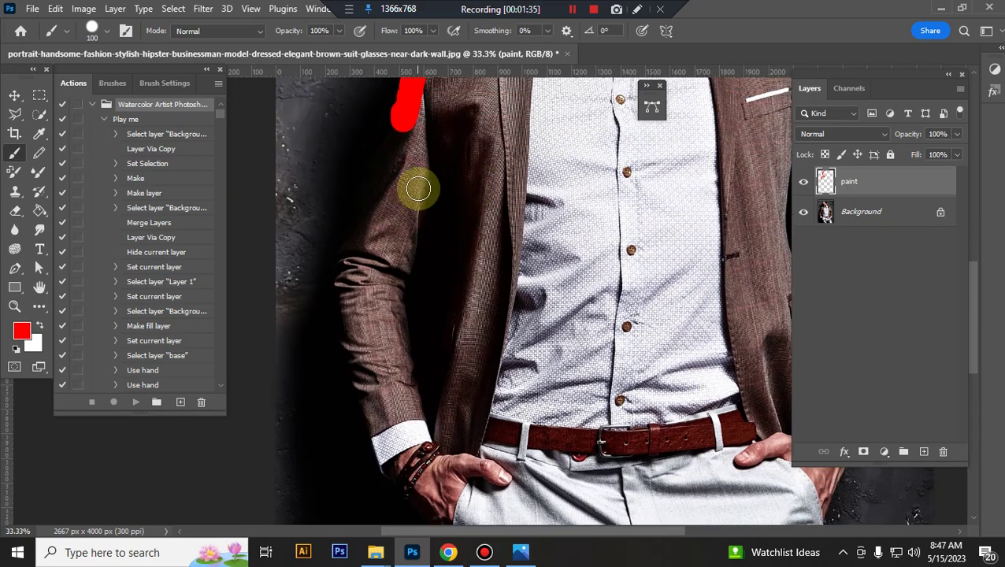
drag(399, 146, 353, 291)
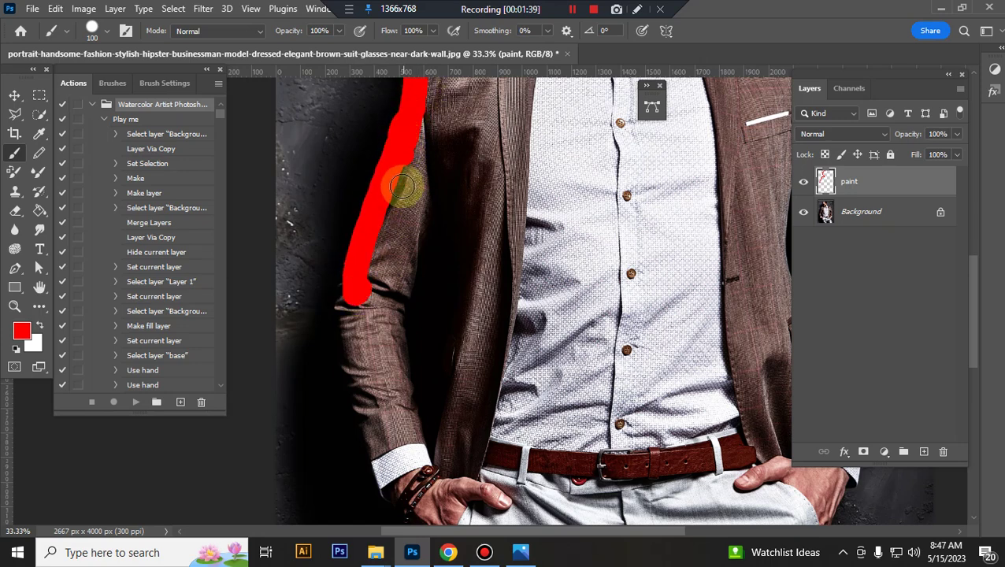
scroll(393, 185, down, 2)
drag(357, 177, 372, 290)
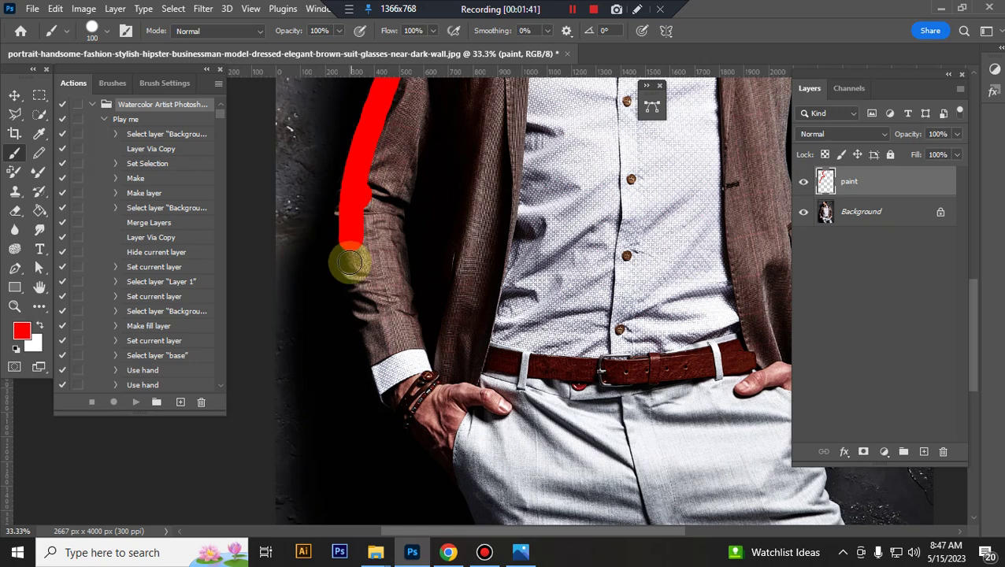
scroll(372, 290, down, 2)
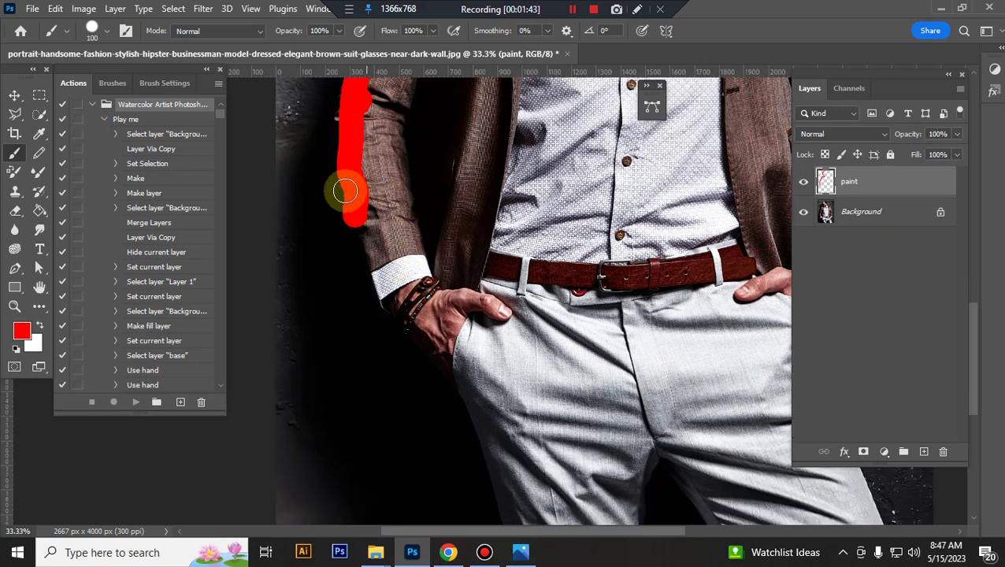
mouse_move(352, 191)
mouse_down()
mouse_move(375, 251)
mouse_move(453, 358)
mouse_up()
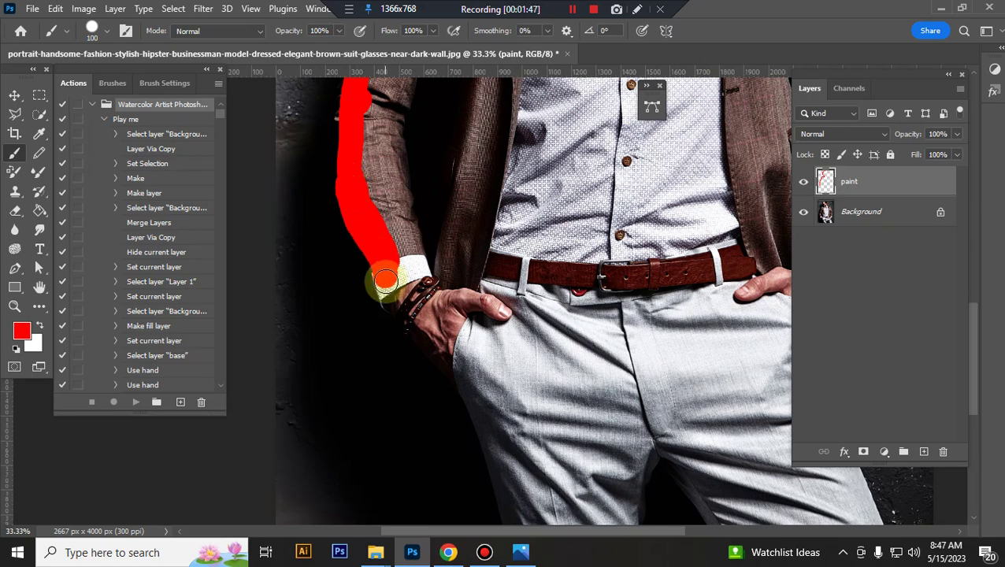
scroll(472, 347, down, 1)
scroll(478, 341, down, 3)
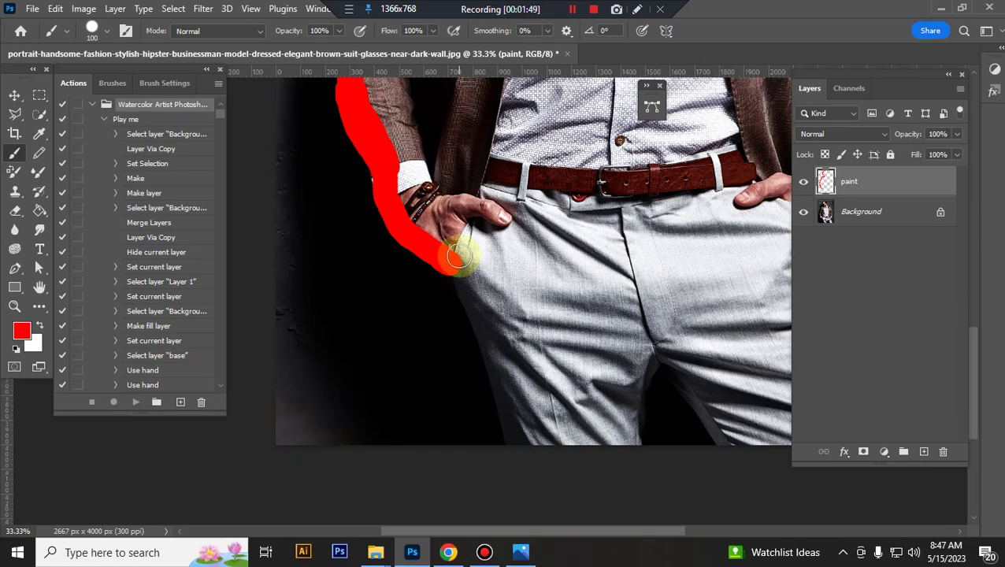
drag(465, 260, 494, 358)
- Paint red across the thighs and up the right side to the jacket sleeve
scroll(620, 267, right, 5)
scroll(612, 197, up, 2)
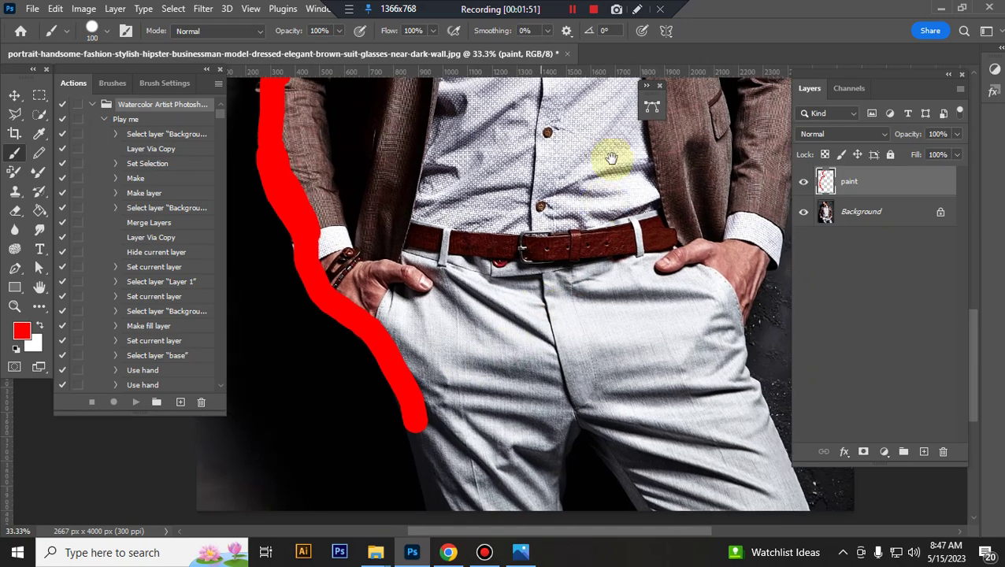
scroll(551, 237, up, 3)
scroll(441, 315, down, 3)
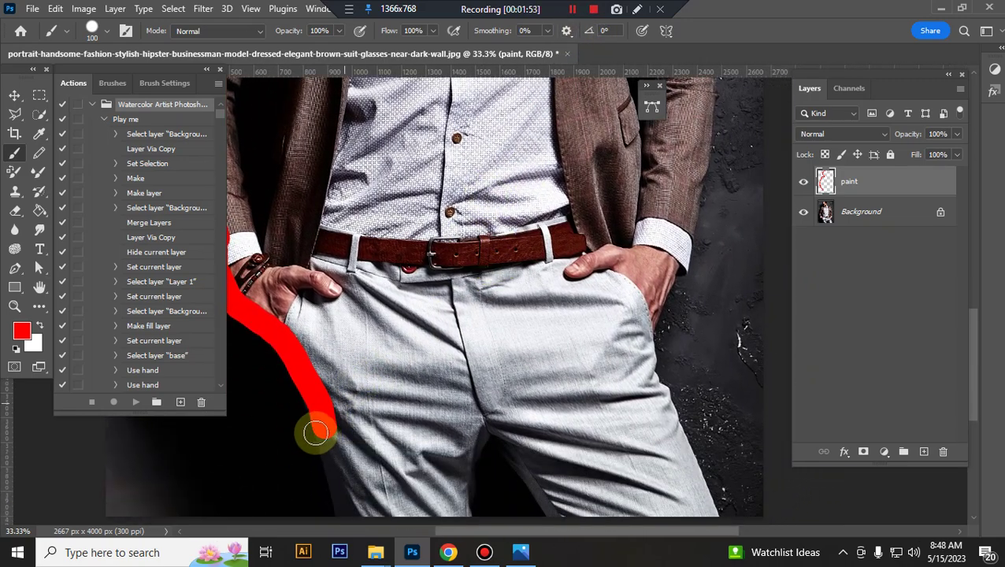
drag(328, 426, 617, 416)
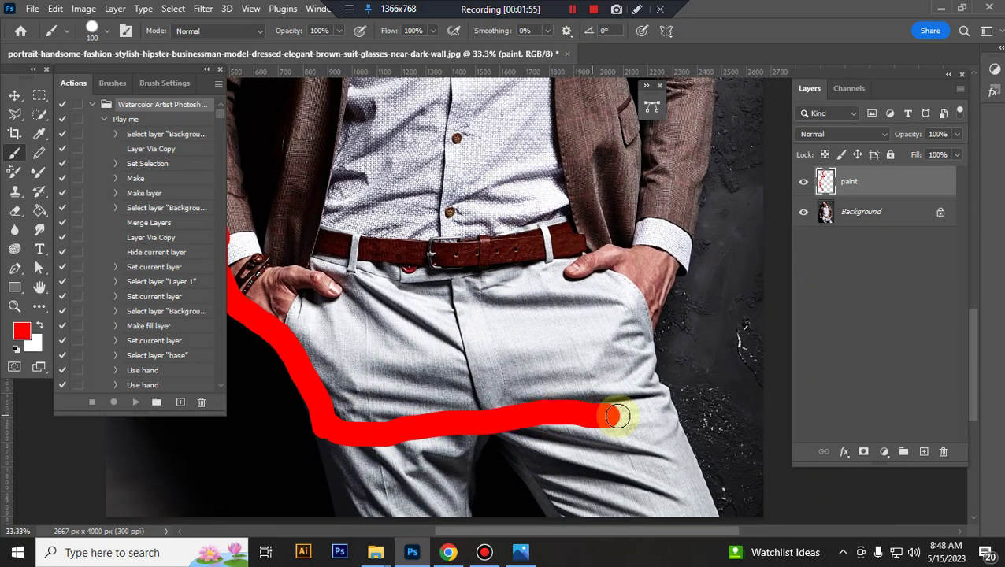
drag(639, 364, 648, 290)
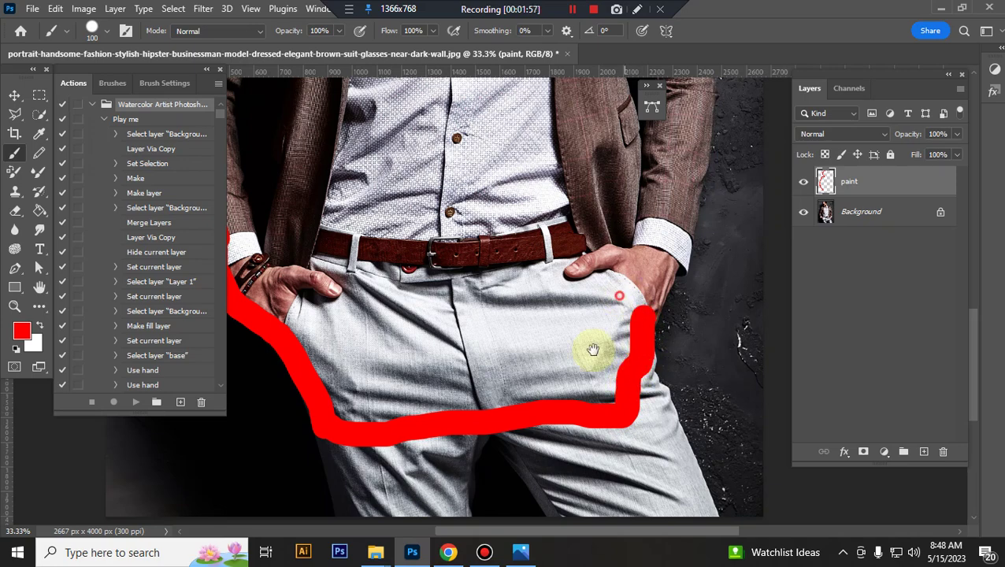
scroll(602, 403, up, 3)
scroll(603, 403, right, 2)
drag(598, 410, 624, 356)
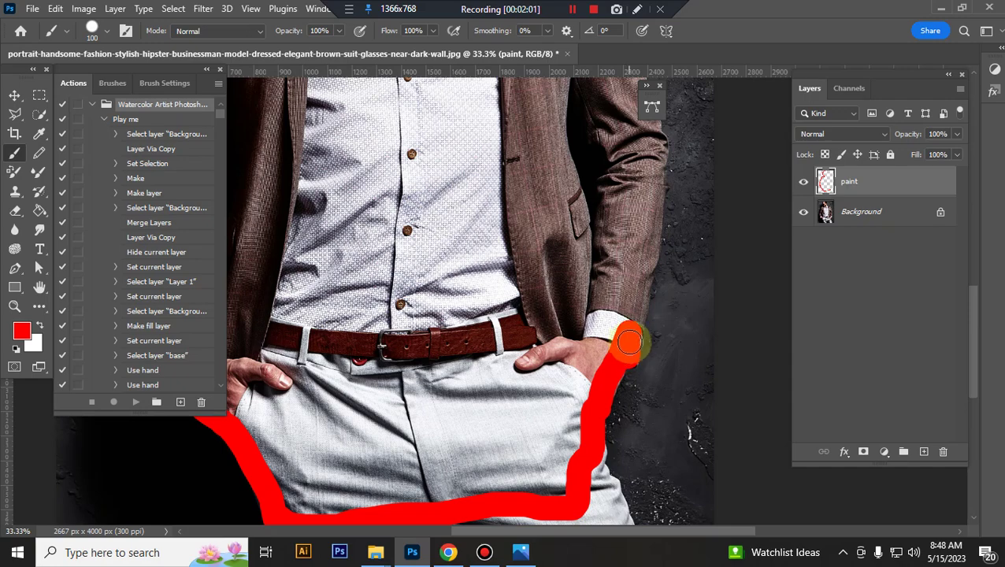
scroll(622, 347, up, 3)
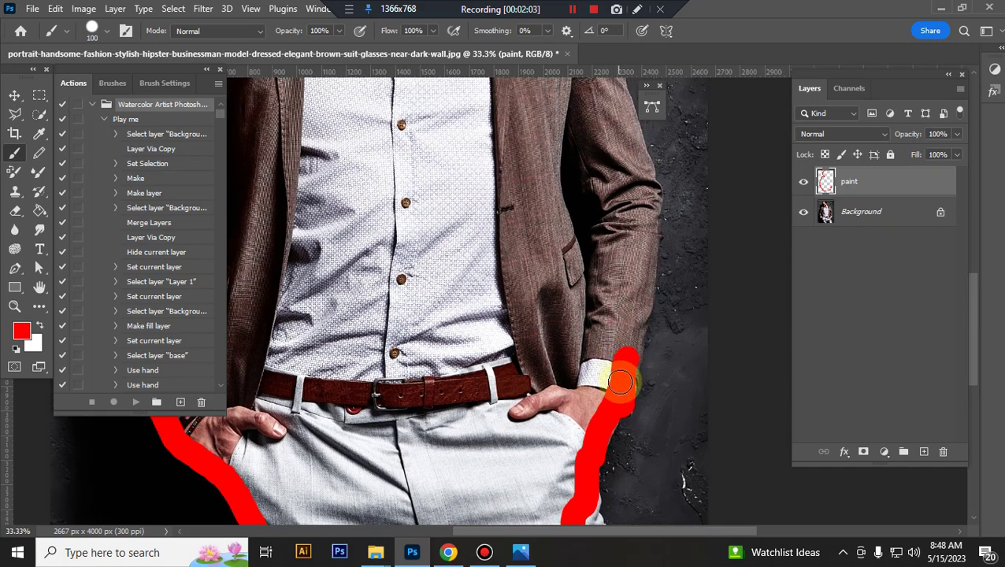
drag(625, 384, 645, 290)
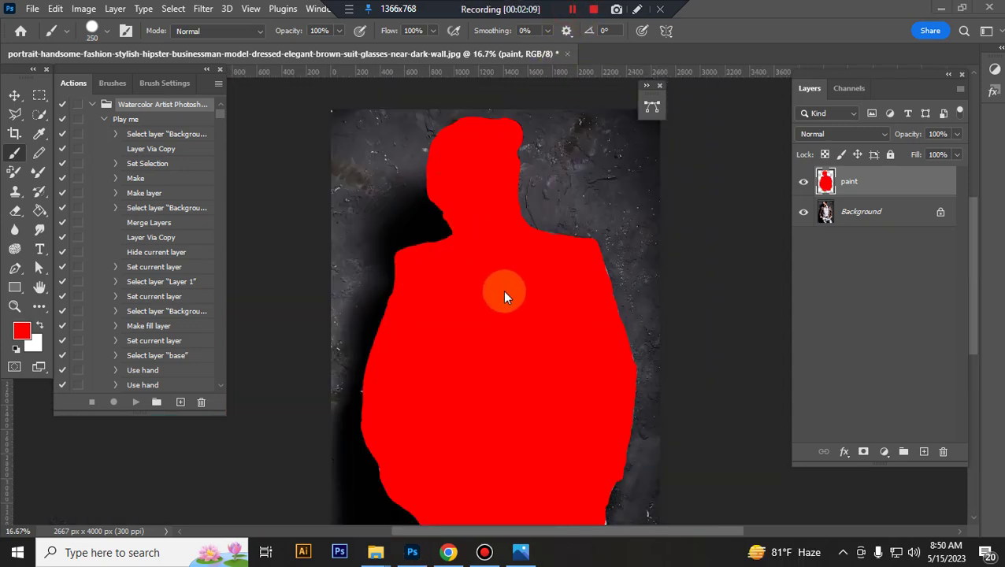
- Switch to the Soft Round brush preset and paint a soft stroke near the bottom right
scroll(504, 295, down, 5)
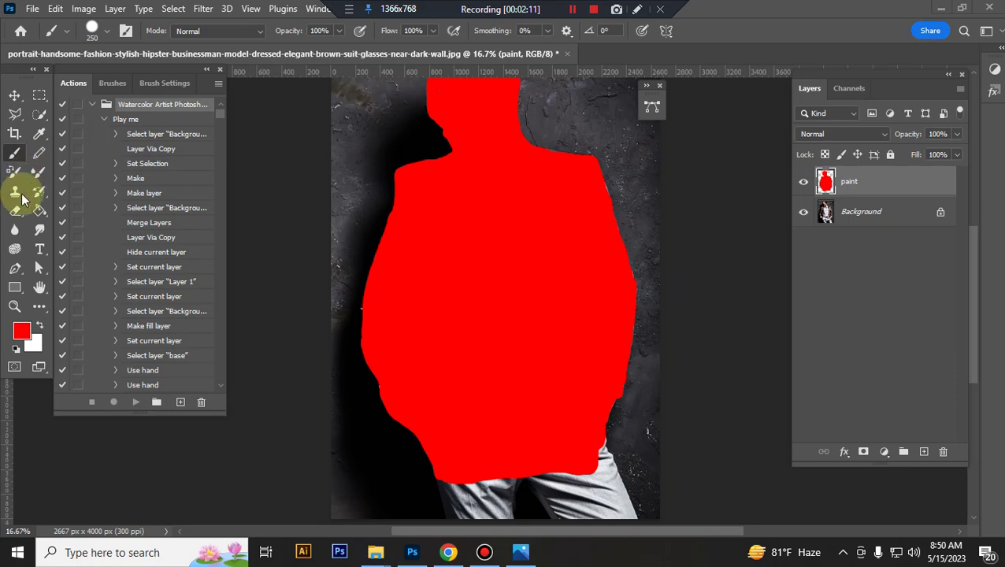
click(103, 34)
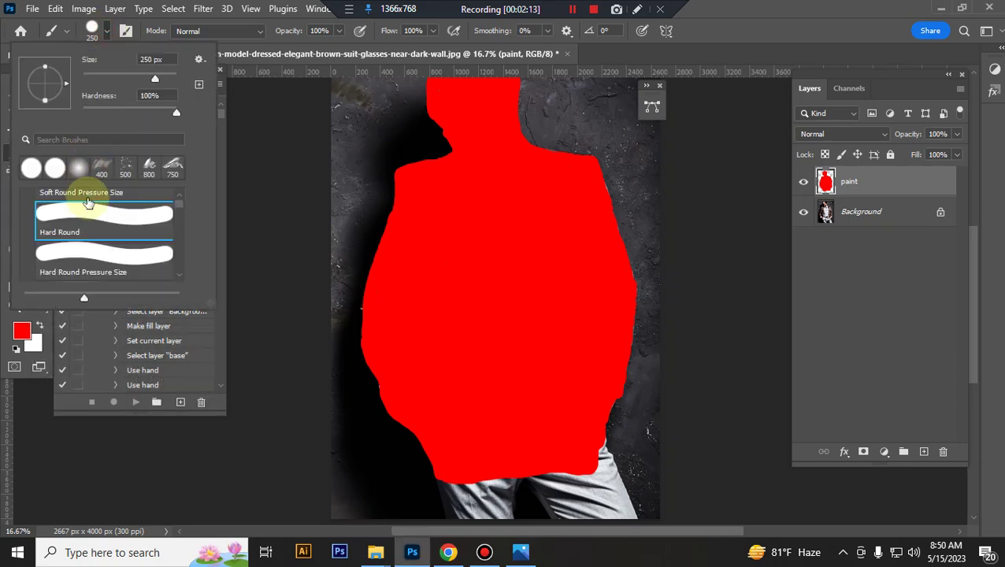
scroll(100, 240, up, 1)
click(104, 221)
scroll(579, 378, down, 4)
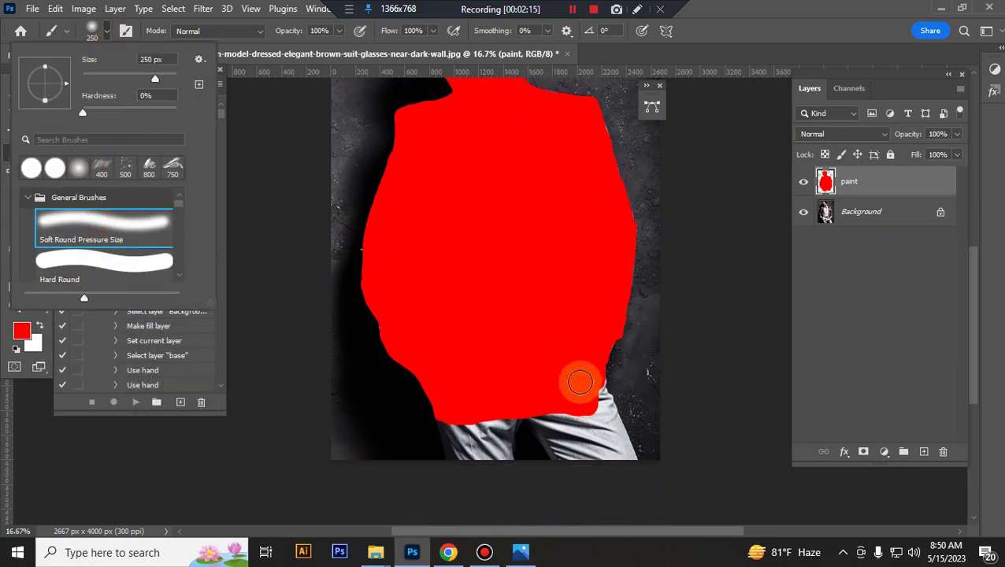
drag(606, 408, 634, 404)
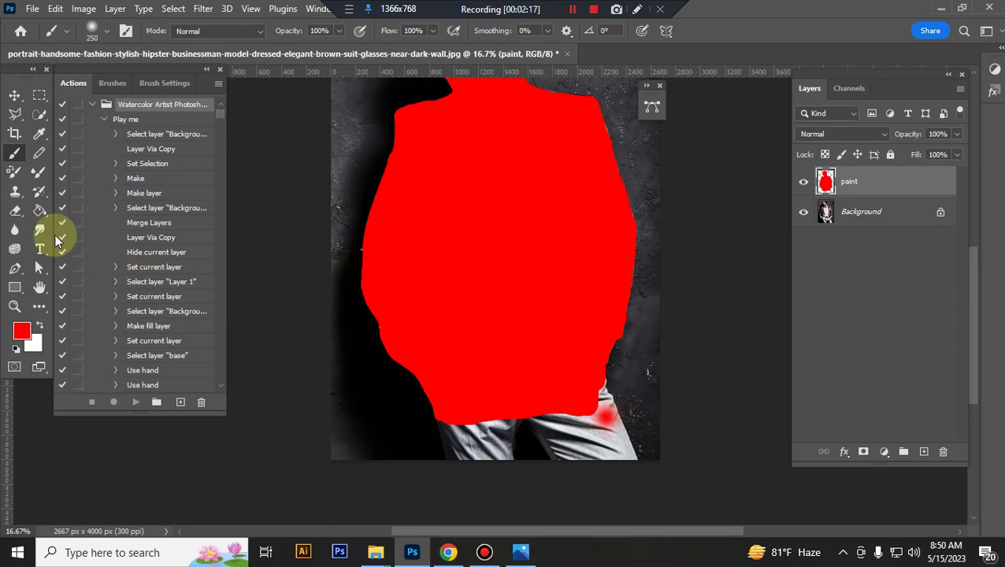
- Erase the red's lower edge with a soft-edged Eraser, then enlarge the eraser brush
click(15, 210)
click(107, 33)
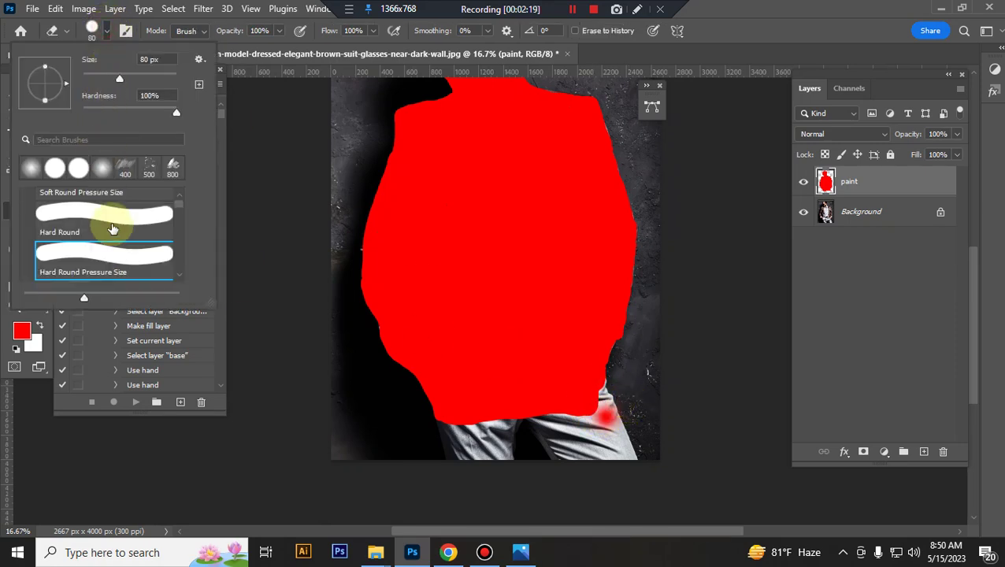
scroll(122, 242, up, 2)
click(116, 225)
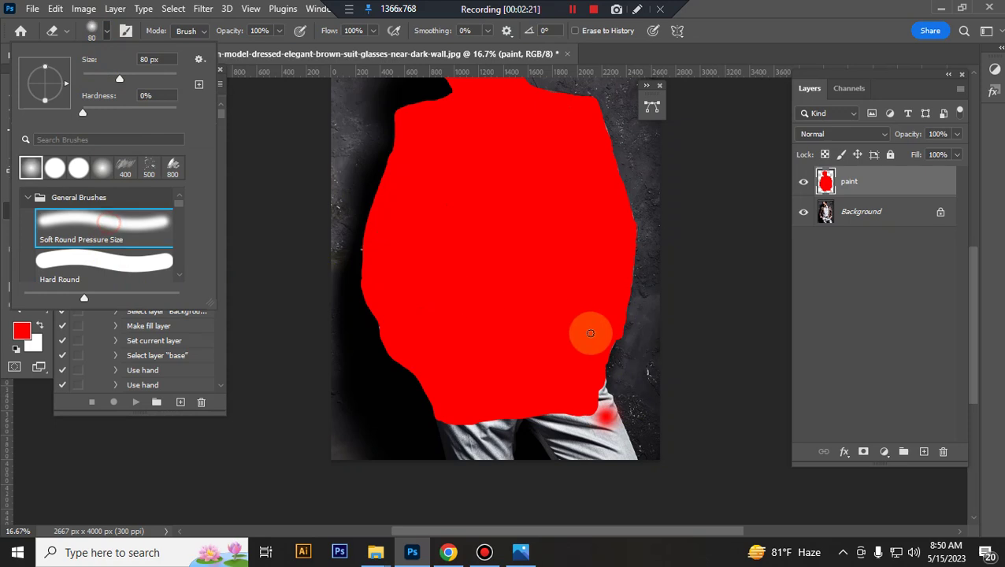
click(623, 362)
mouse_move(623, 362)
mouse_down()
mouse_move(622, 424)
mouse_move(435, 403)
mouse_move(556, 413)
mouse_move(590, 400)
mouse_move(404, 404)
mouse_move(606, 447)
mouse_up()
key(bracketright)
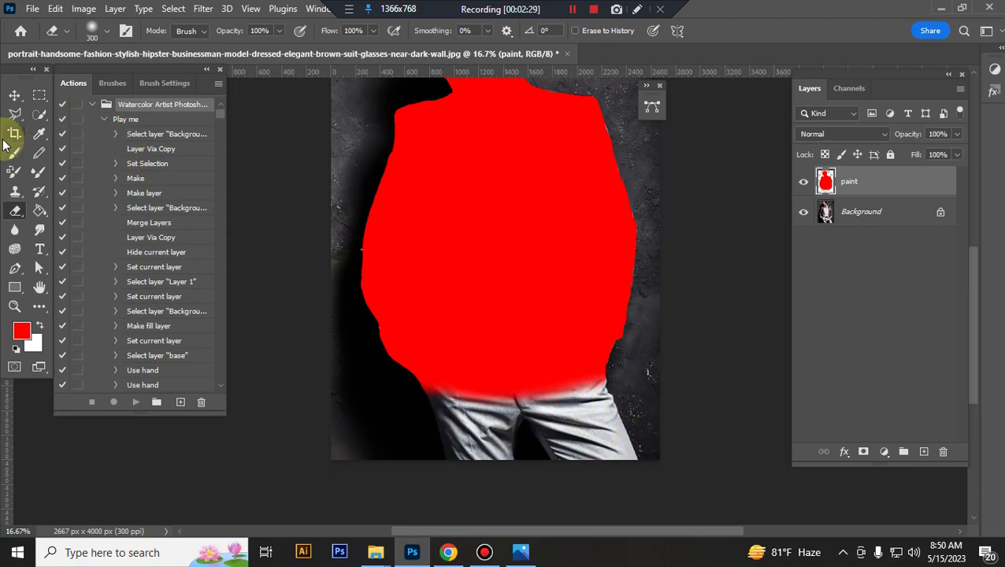
- Set up a 3000 × 2000 px, 72 ppi crop stretched far beyond the photo
click(14, 136)
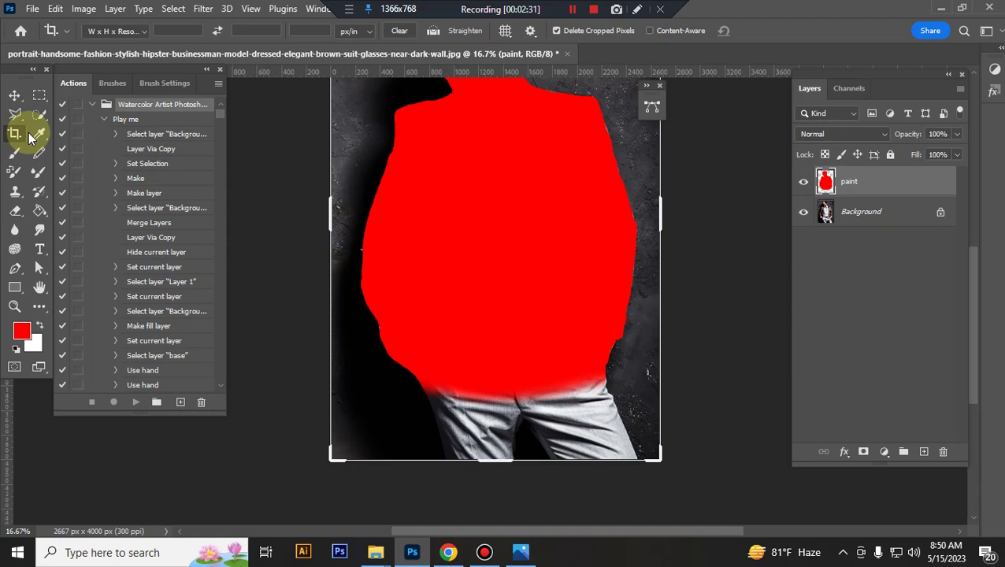
click(176, 30)
text(3000)
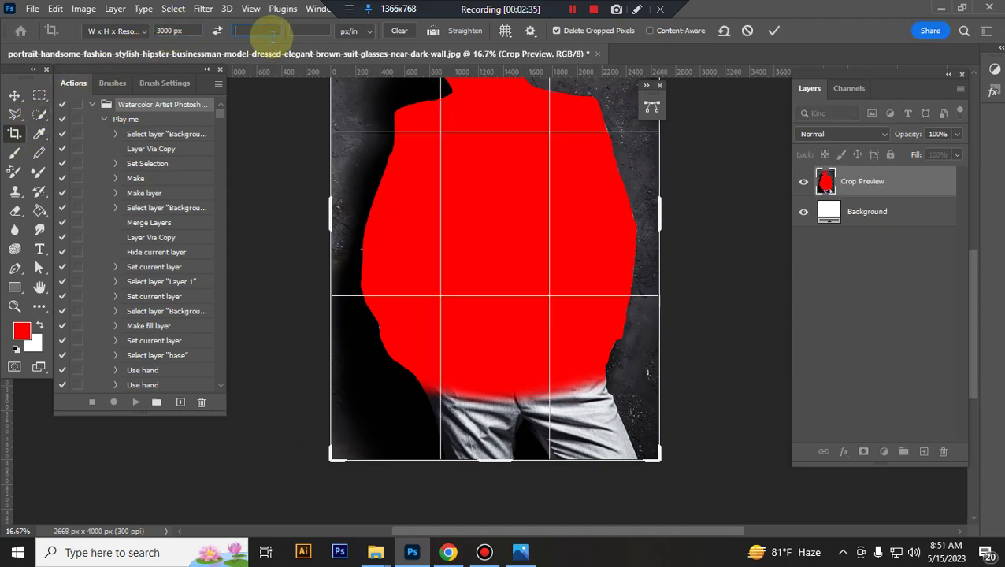
text(2000)
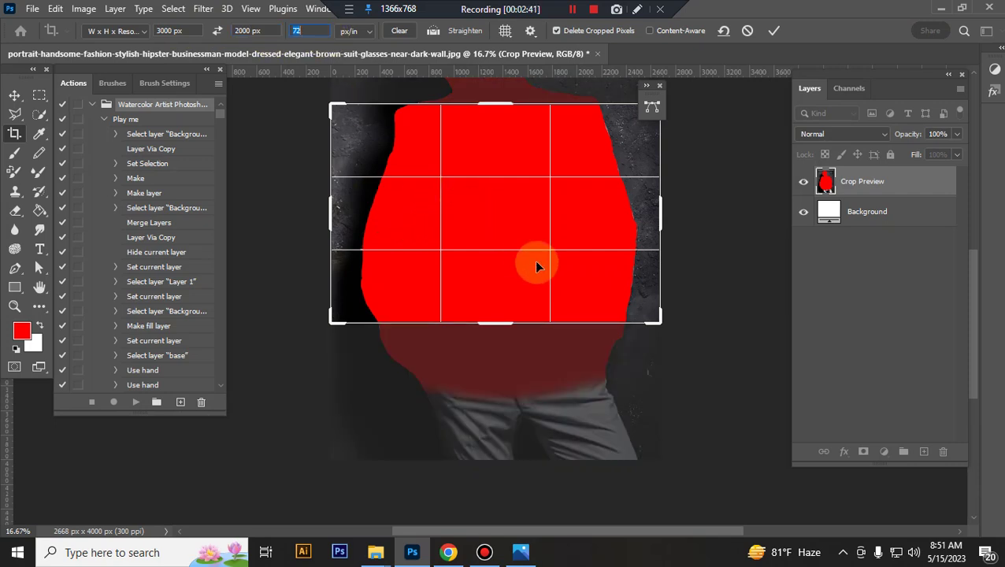
key(ctrl+minus)
key(ctrl+minus)
key(ctrl+minus)
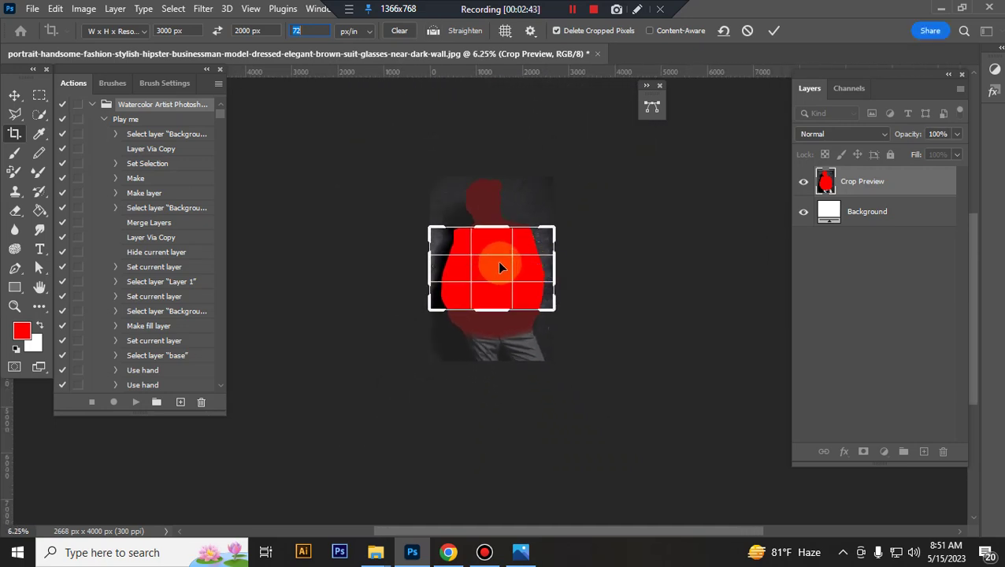
drag(492, 269, 496, 274)
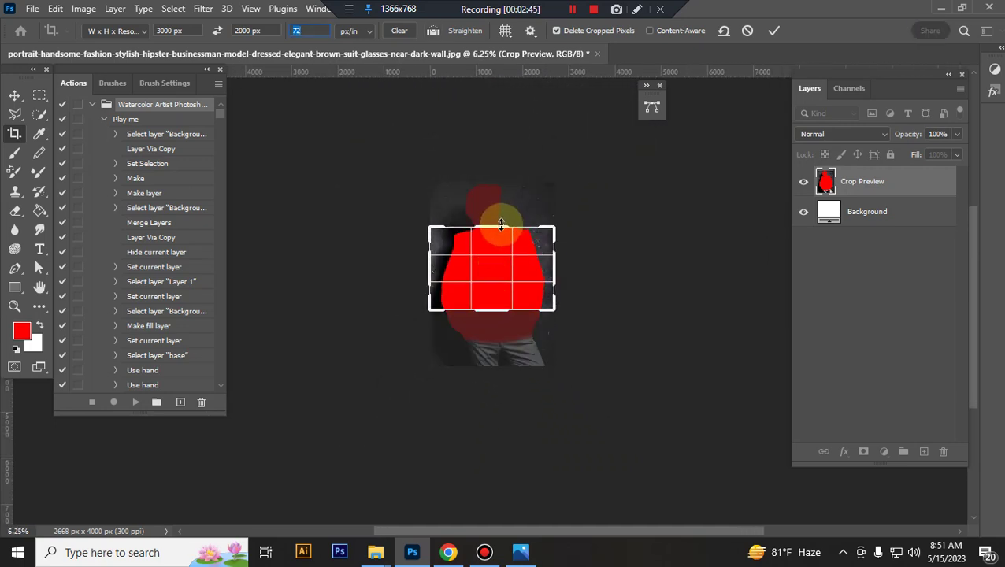
drag(507, 233, 527, 110)
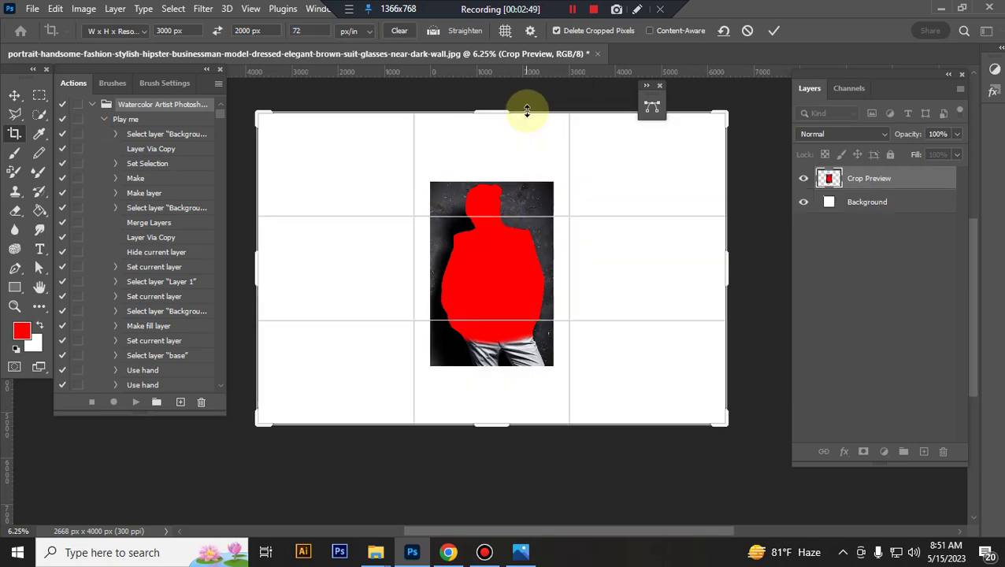
- Apply the crop and fit the enlarged canvas in view
key(Return)
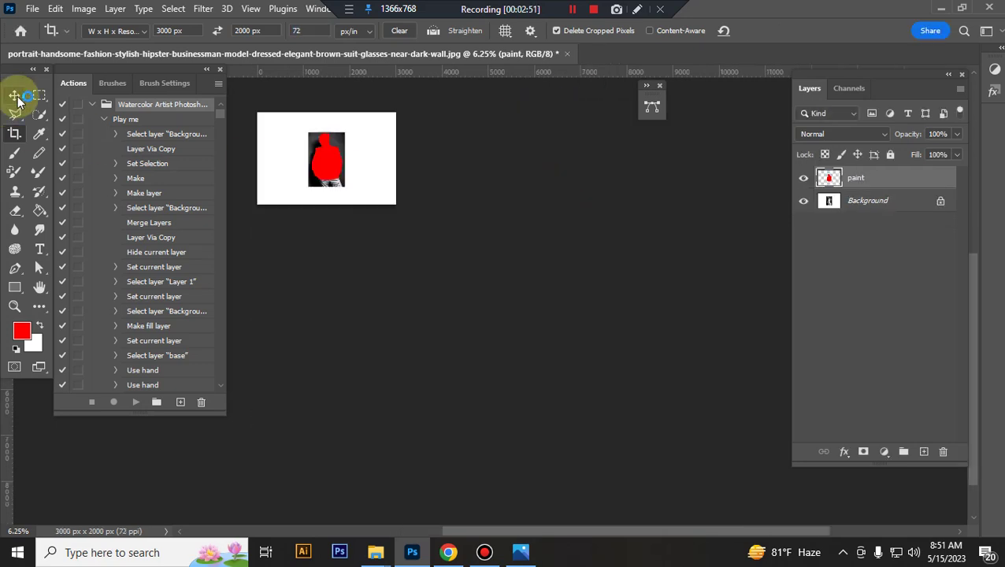
click(15, 95)
scroll(463, 165, up, 3)
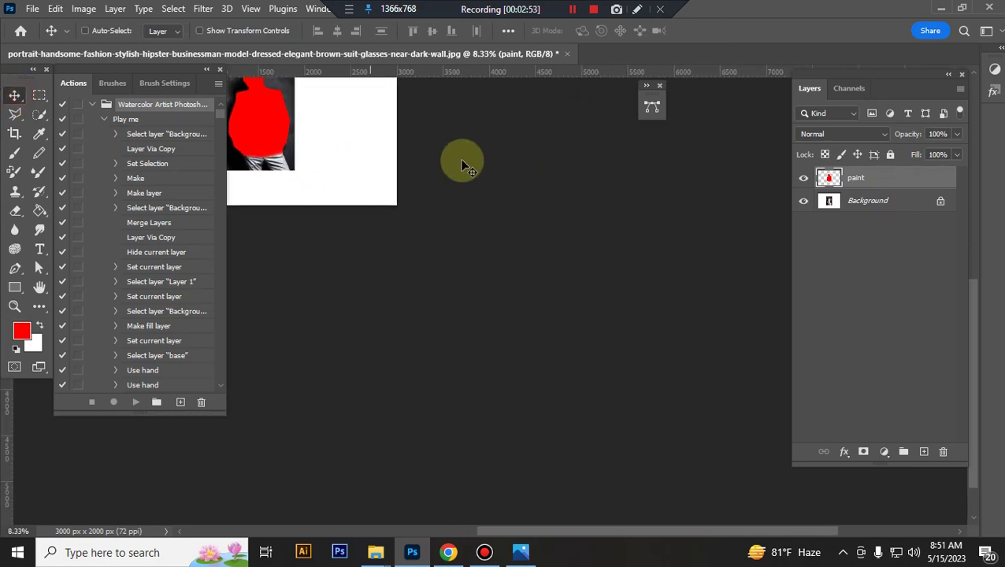
scroll(463, 164, up, 1)
drag(426, 222, 529, 274)
- Hide the paint layer, reset colours to black and white, and run the 'Play me' action
click(804, 180)
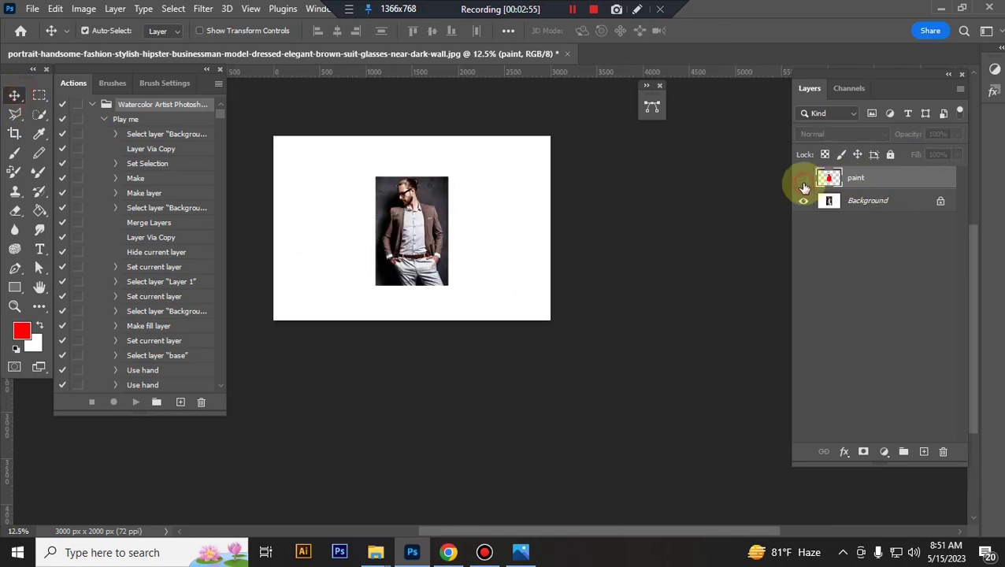
click(16, 348)
click(128, 122)
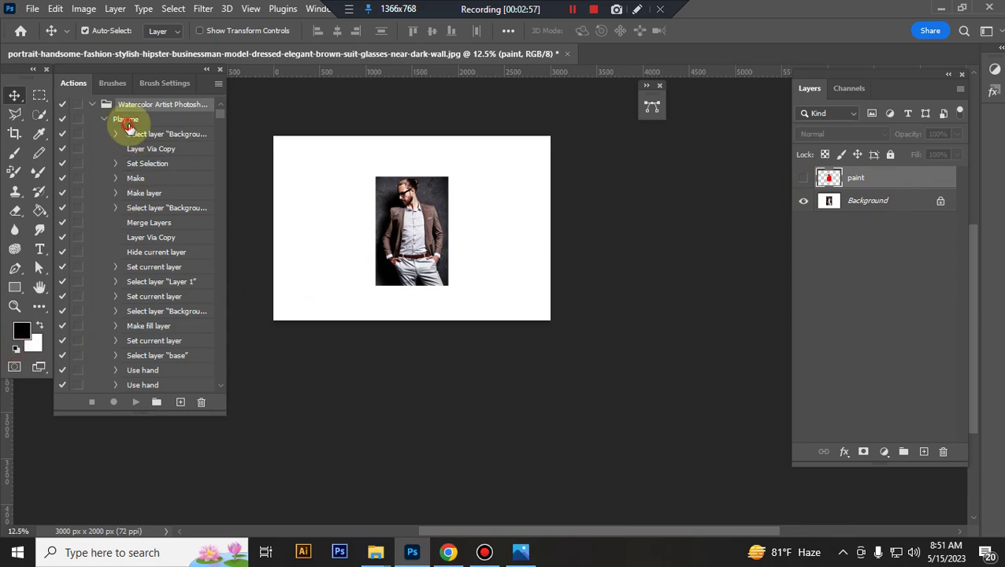
click(122, 119)
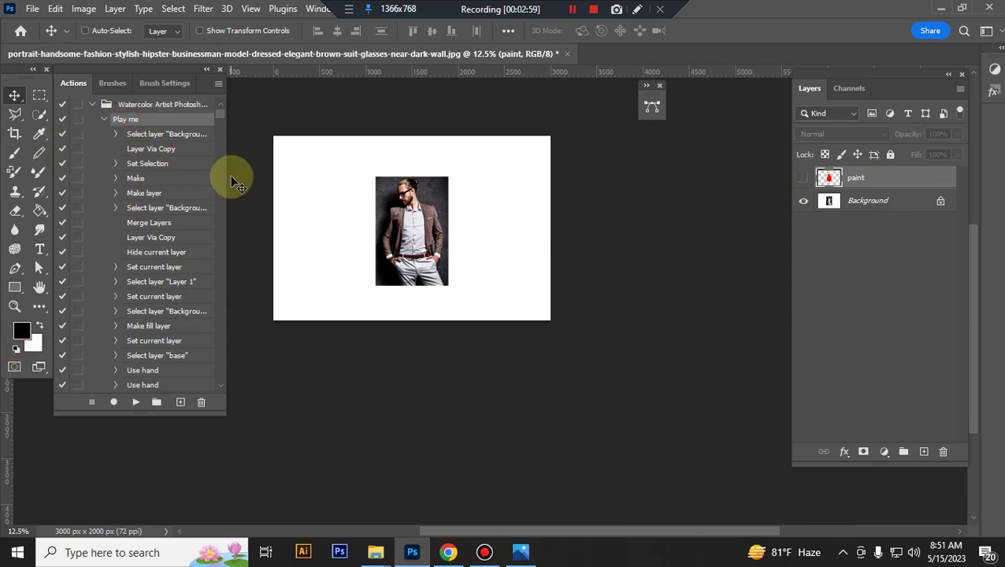
key(ctrl+plus)
key(ctrl+plus)
drag(469, 267, 505, 287)
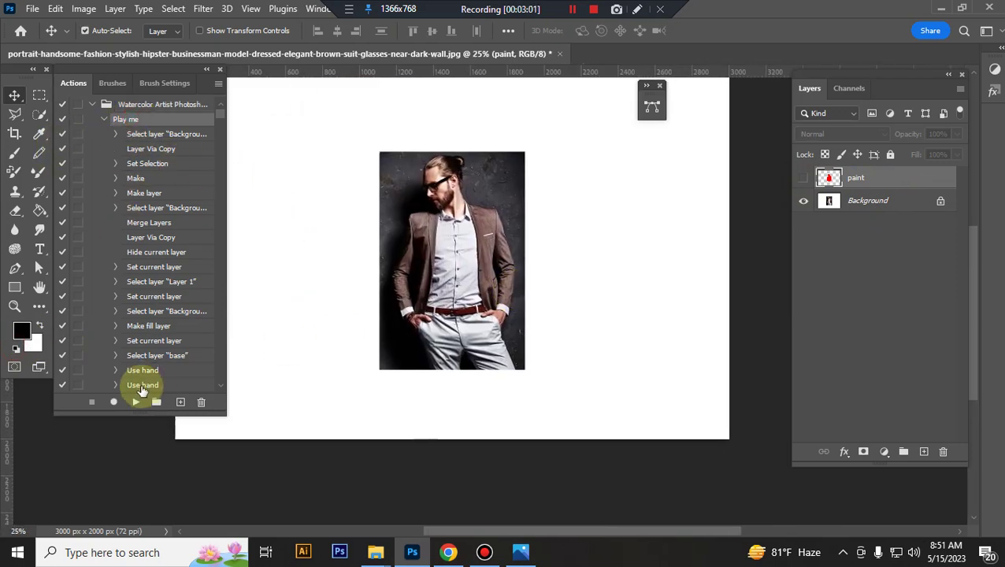
click(135, 402)
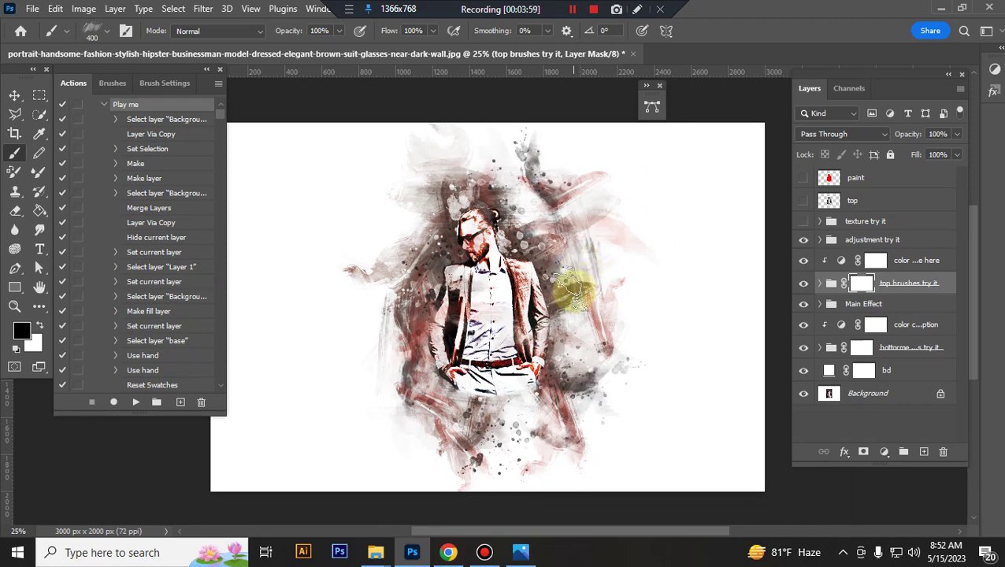
key(ctrl+plus)
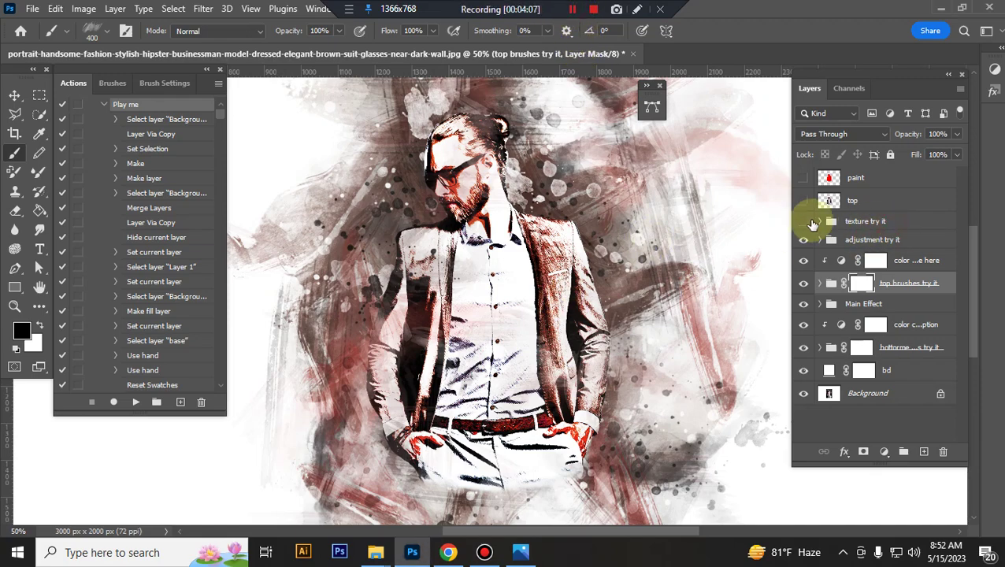
click(803, 221)
key(ctrl+minus)
key(ctrl+minus)
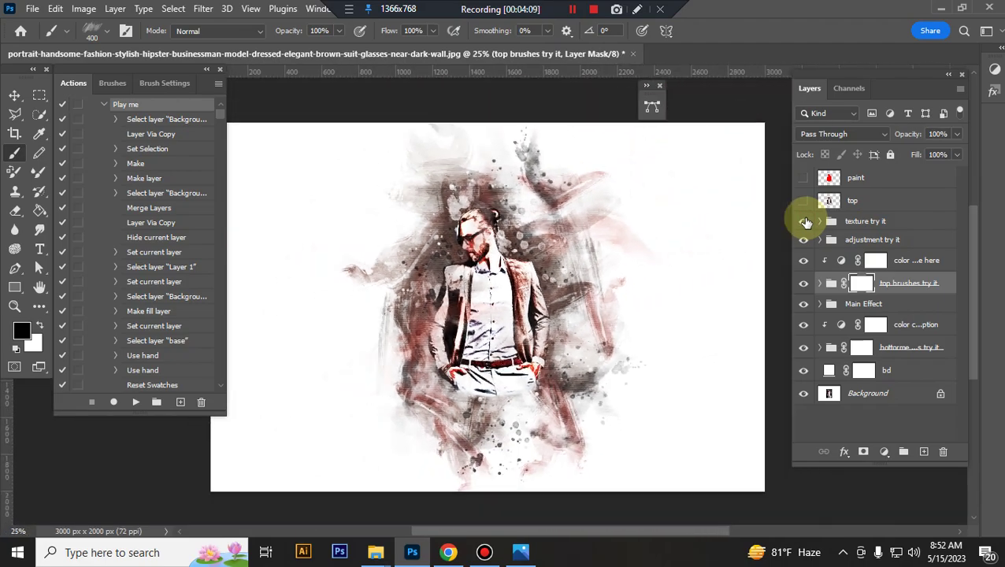
key(ctrl+plus)
key(ctrl+plus)
key(ctrl+plus)
key(ctrl+plus)
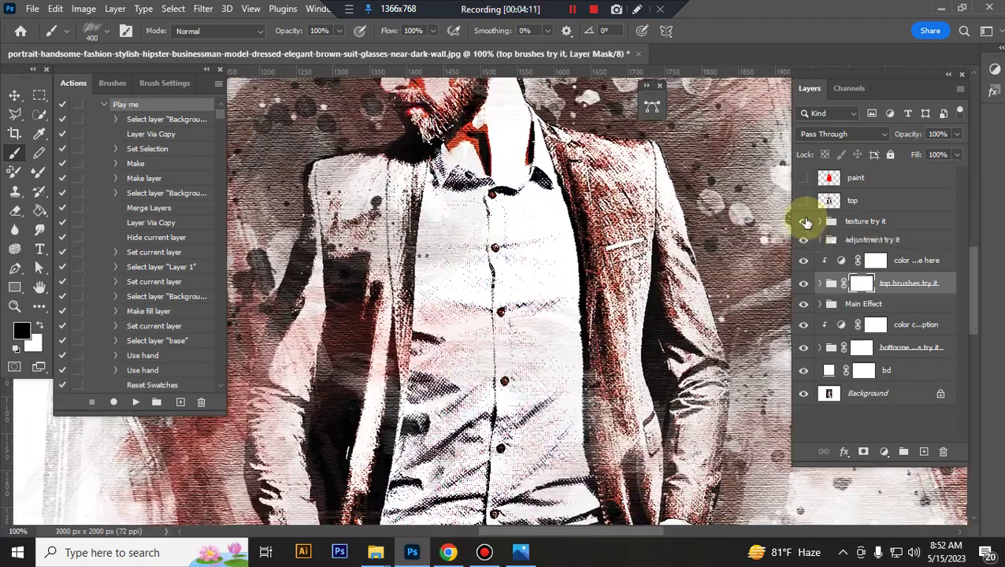
key(ctrl+minus)
scroll(552, 236, up, 3)
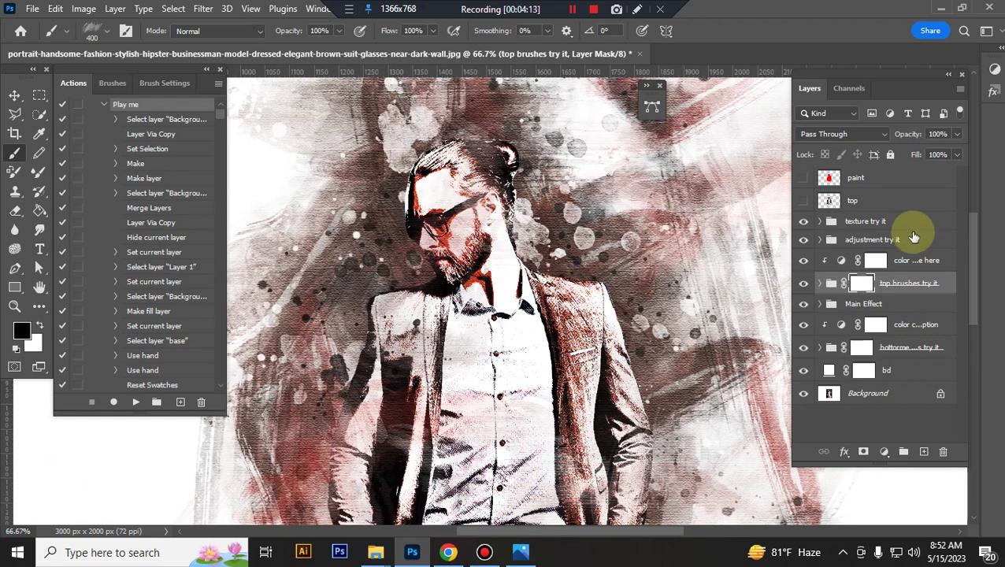
key(ctrl+minus)
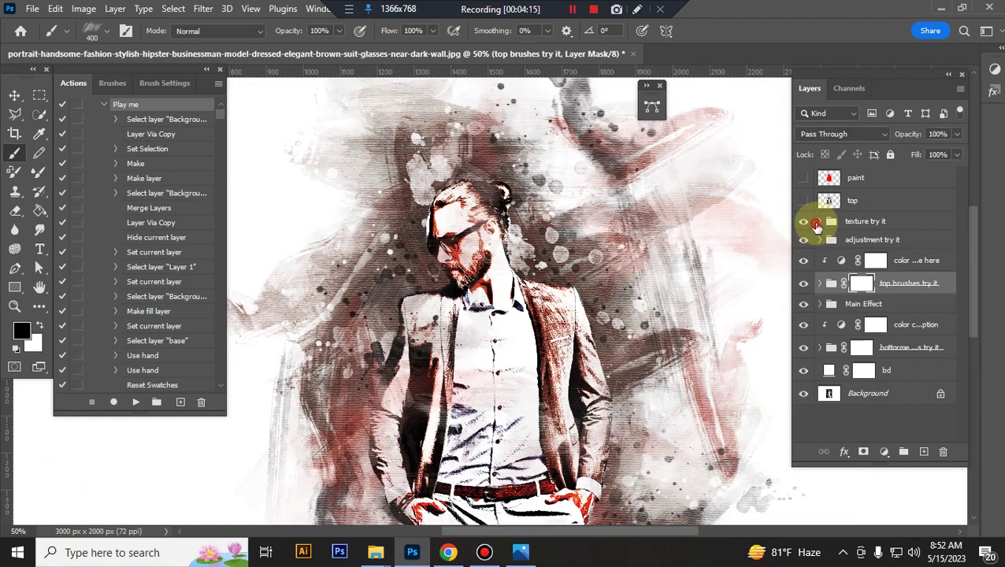
click(827, 221)
click(822, 223)
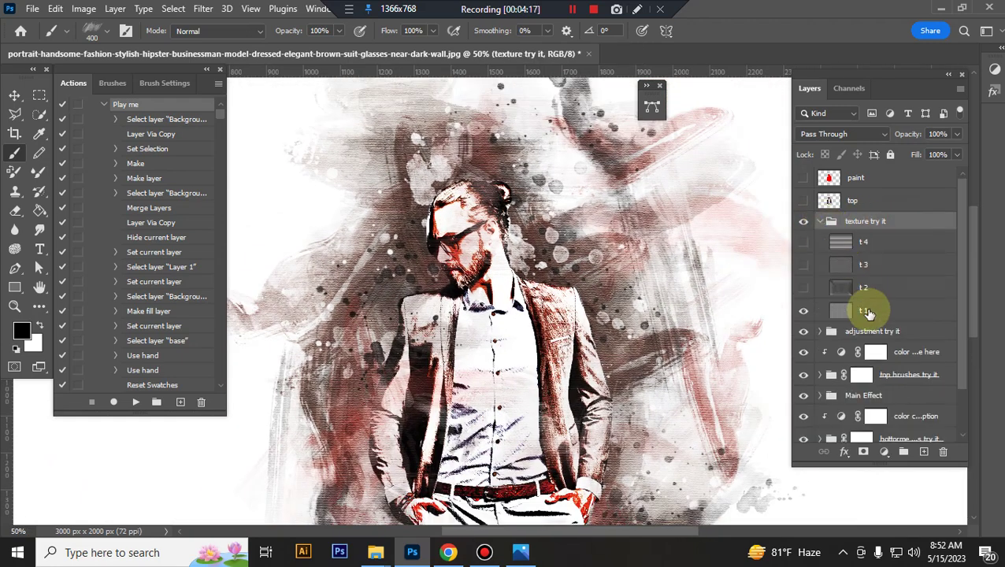
click(802, 288)
key(ctrl+plus)
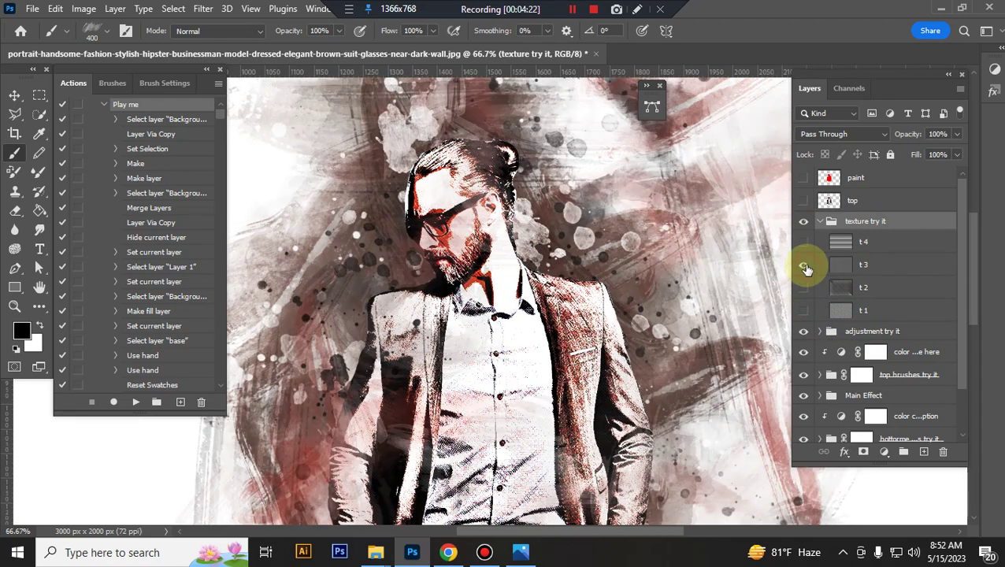
click(803, 264)
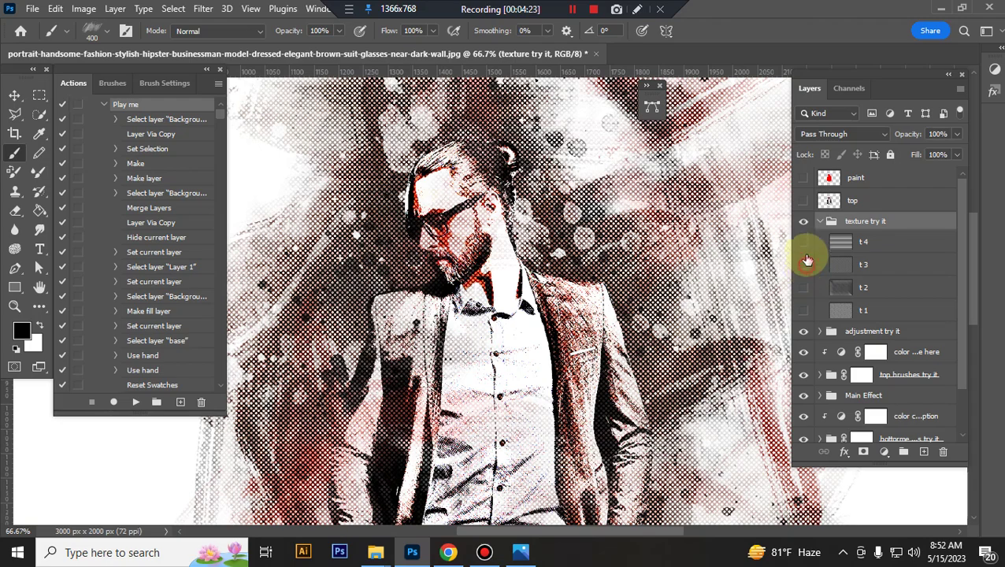
click(803, 264)
key(ctrl+minus)
click(803, 242)
key(ctrl+minus)
key(ctrl+minus)
key(ctrl+minus)
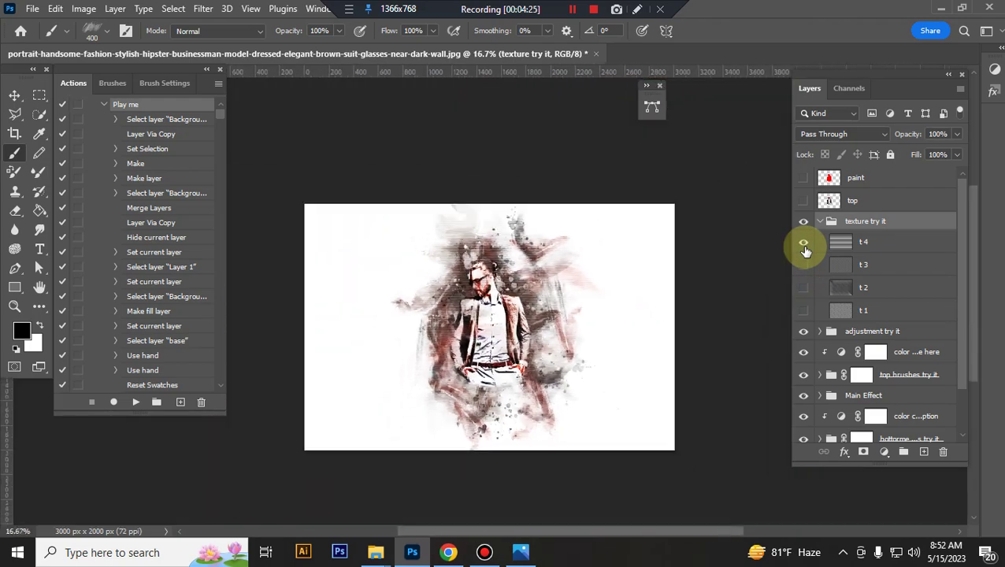
key(ctrl+plus)
key(ctrl+plus)
click(803, 242)
click(803, 311)
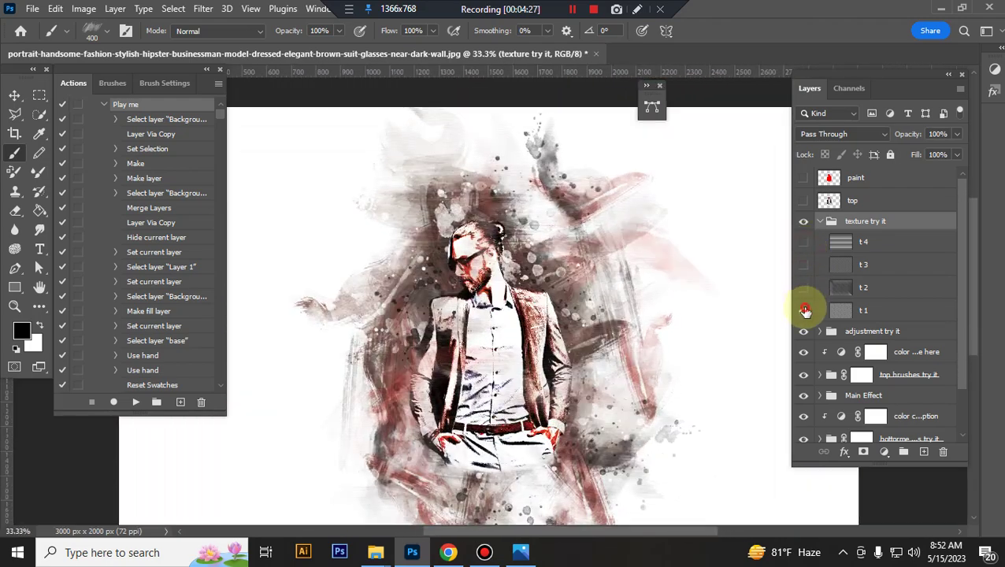
click(819, 222)
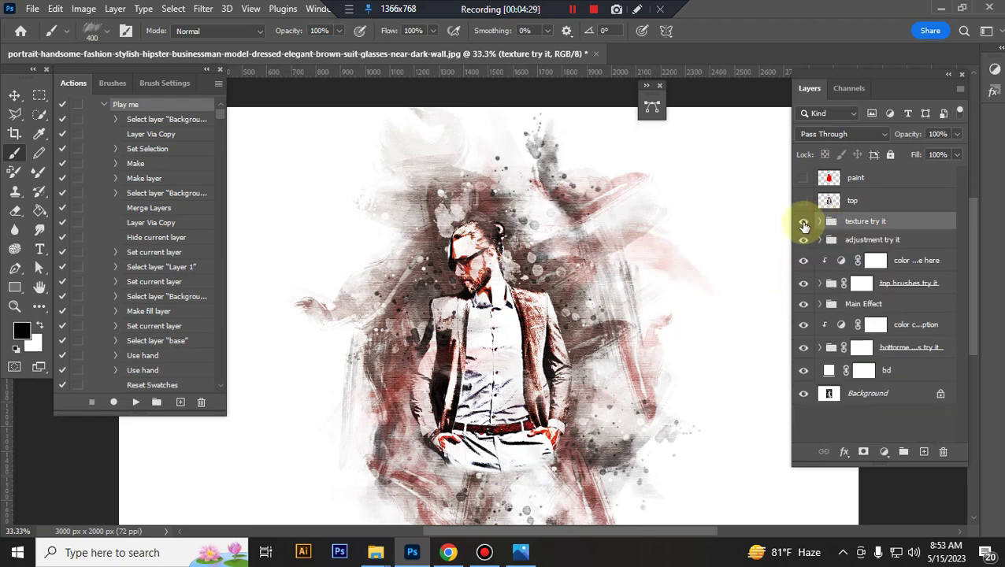
- Compare the image with the 'adjustment try it' group on and off, then set its opacity to 100%
click(891, 238)
click(802, 242)
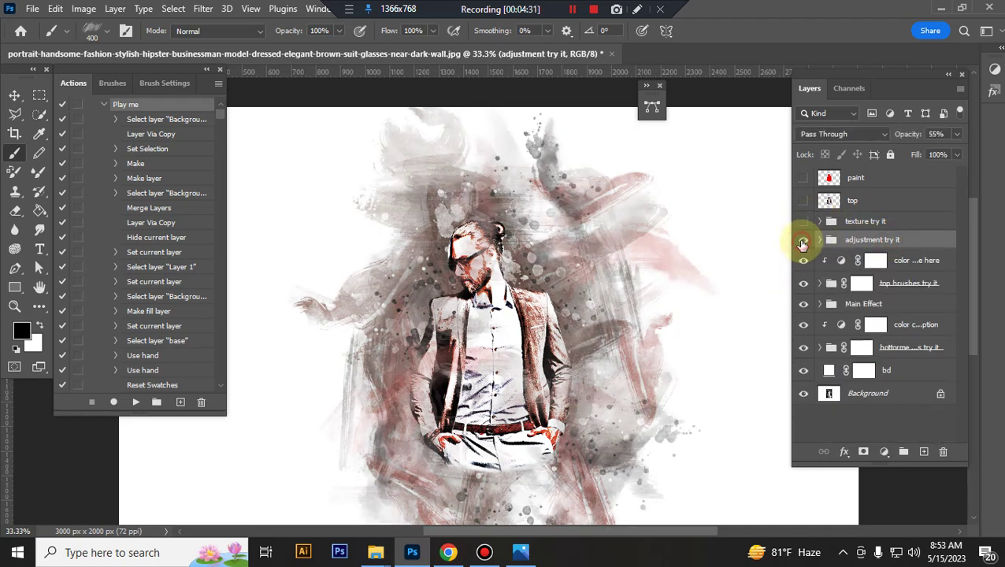
click(803, 243)
click(803, 243)
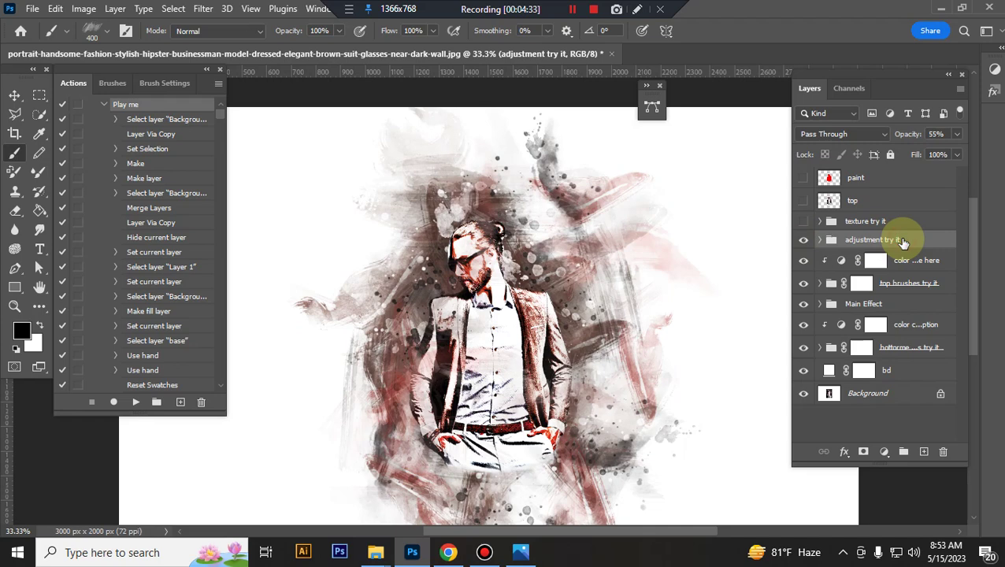
click(958, 136)
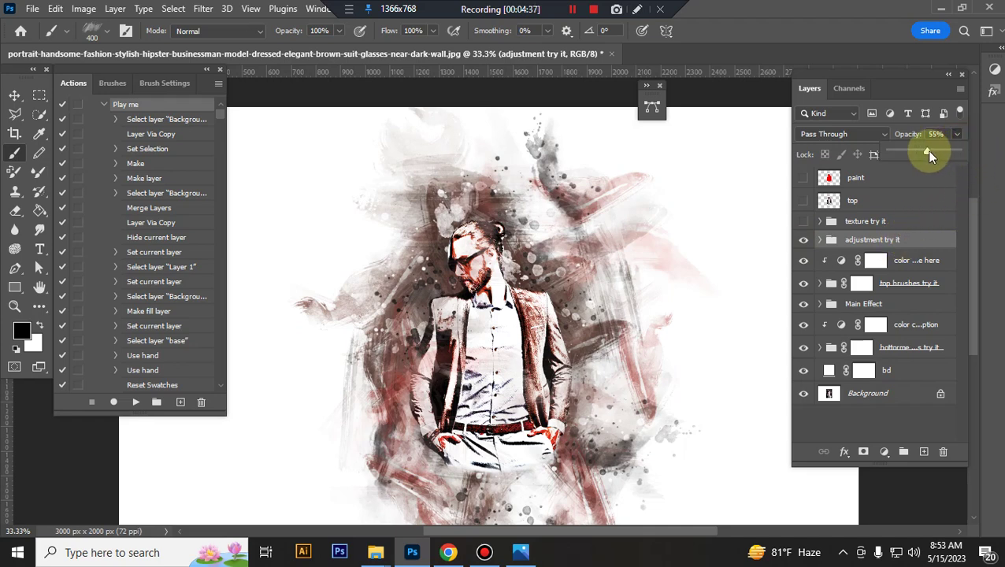
drag(928, 151, 984, 150)
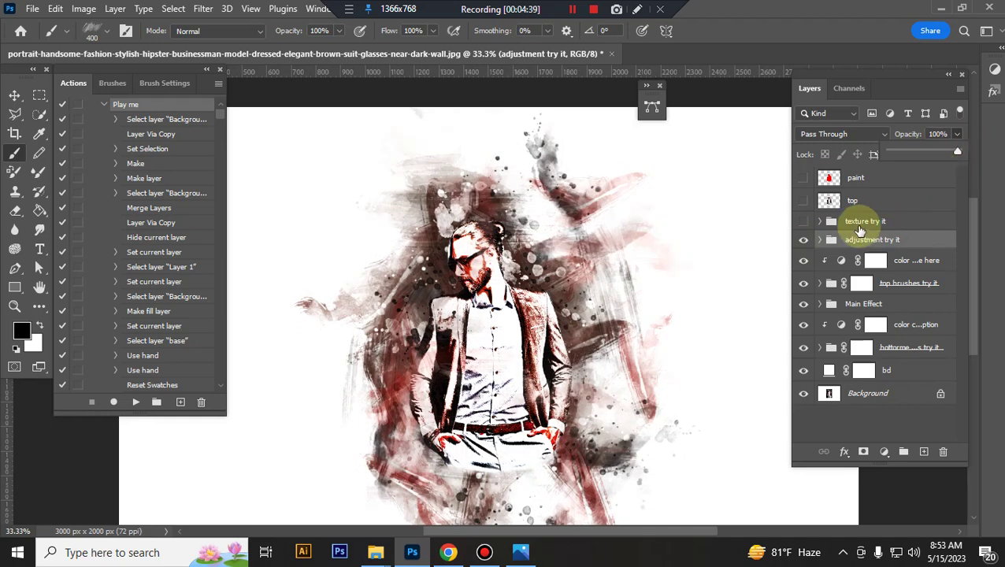
click(815, 238)
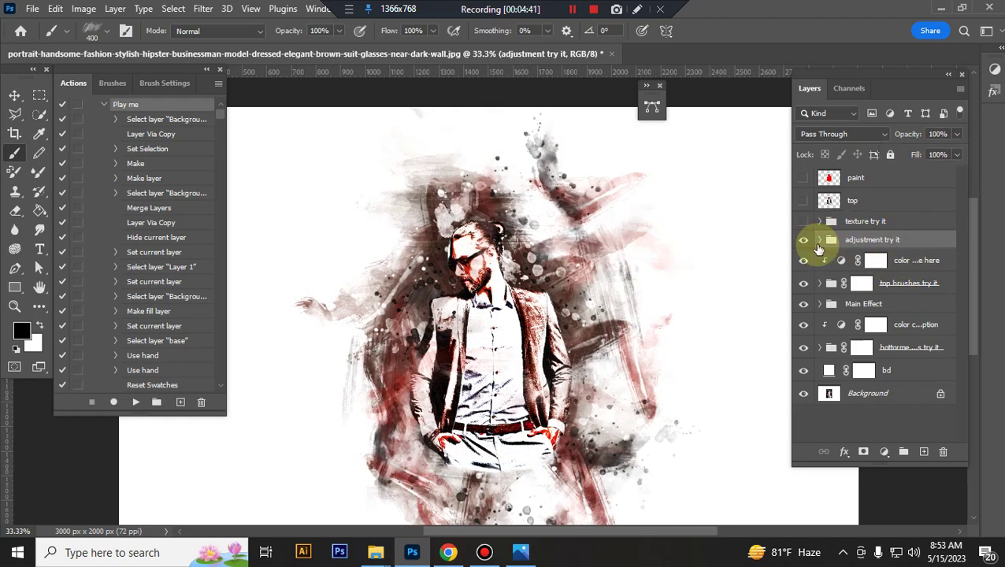
- Slightly raise Hue/Saturation 1 saturation and review the Vibrance, Brightness/Contrast and Levels layers
click(820, 240)
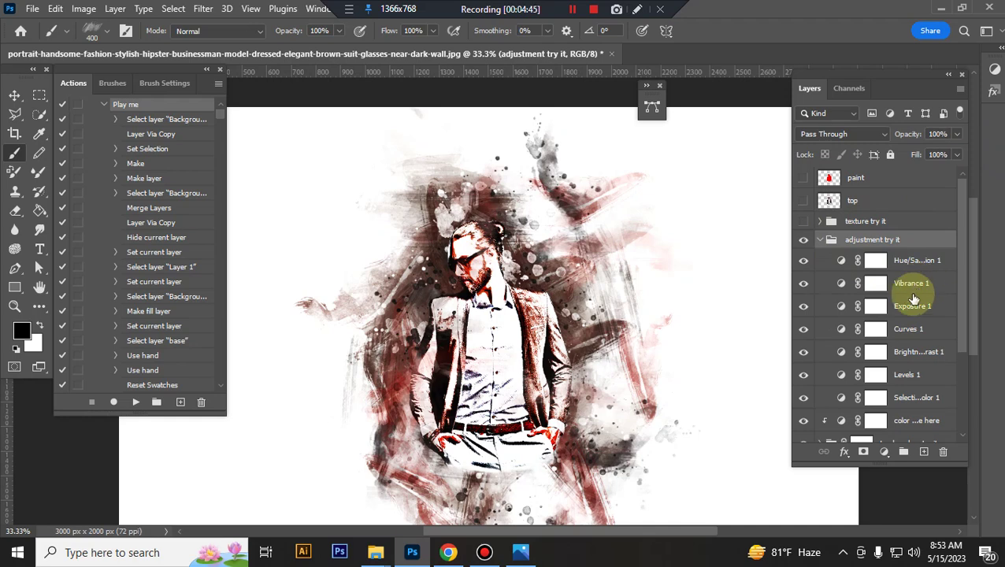
double_click(842, 265)
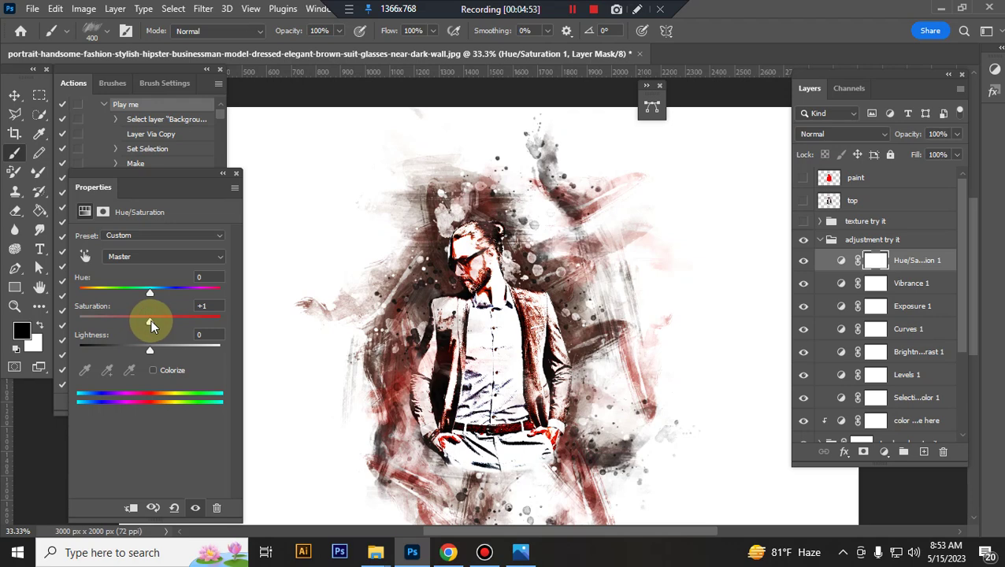
drag(151, 323, 153, 323)
click(839, 284)
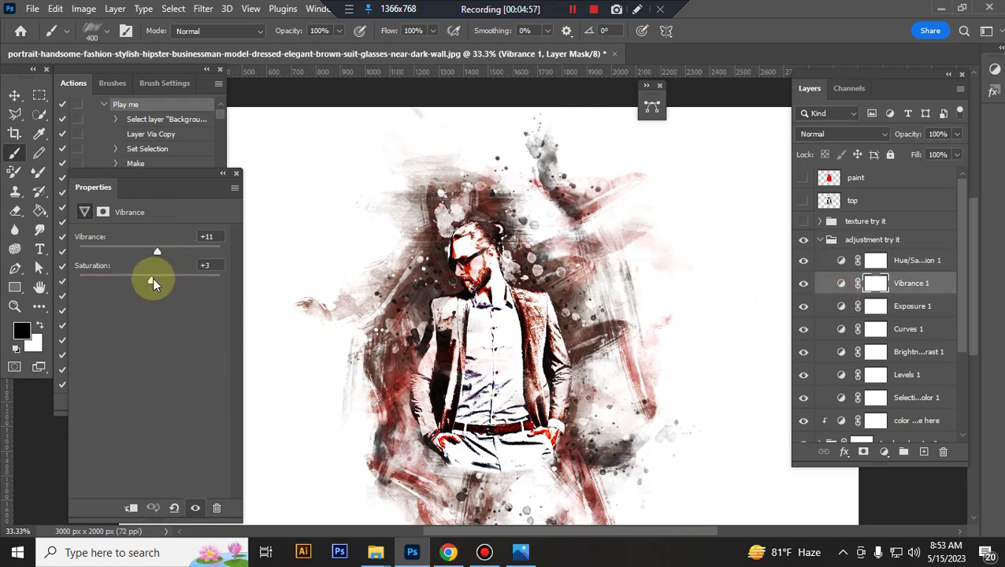
click(839, 355)
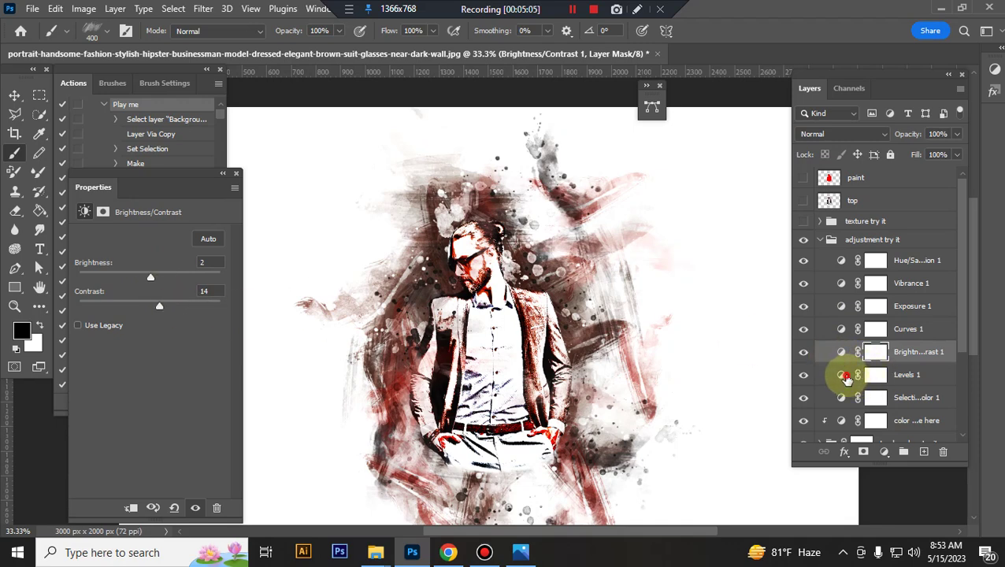
click(846, 378)
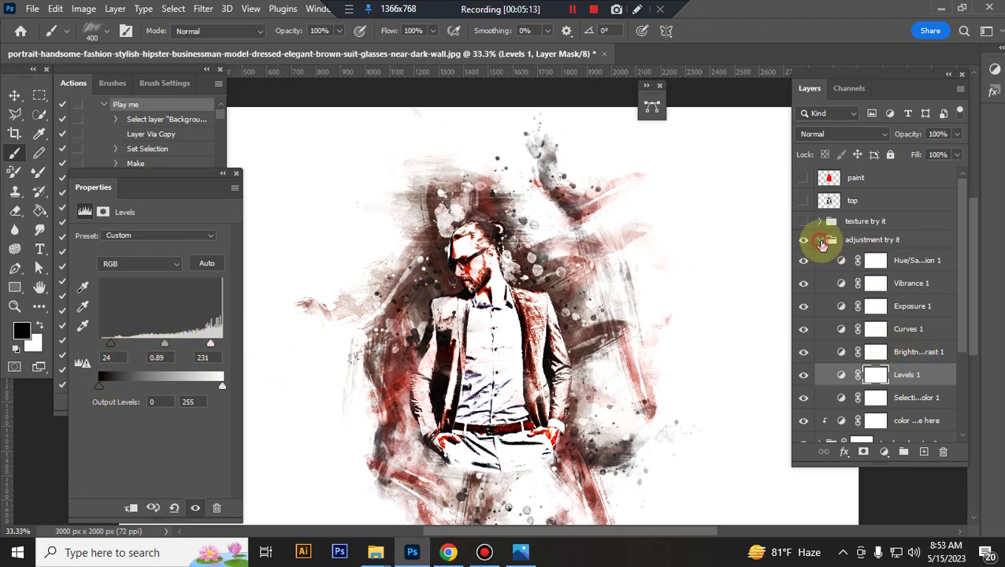
click(821, 241)
click(922, 261)
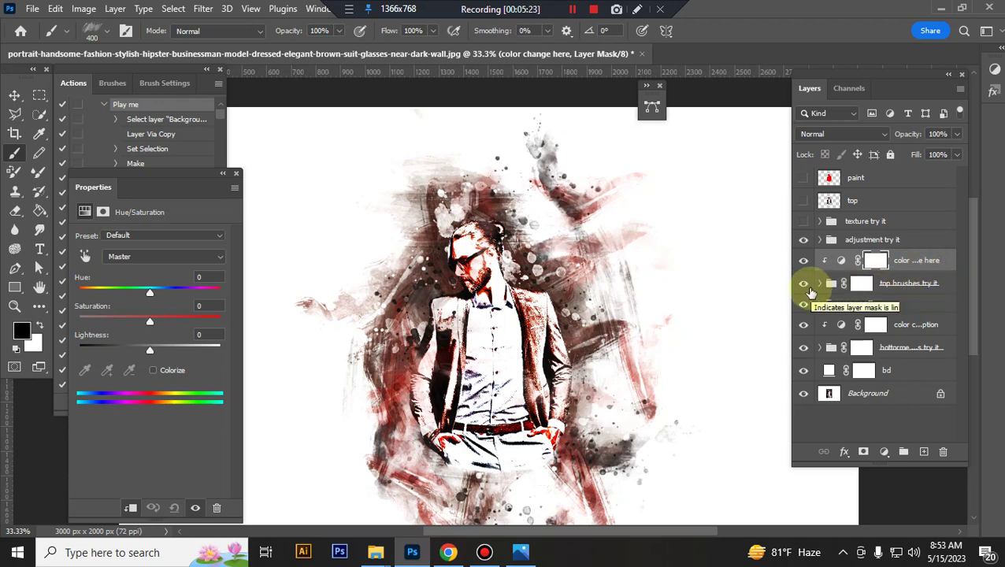
- Compare the image with the top brushes group hidden and shown, leaving it on
click(805, 286)
click(805, 286)
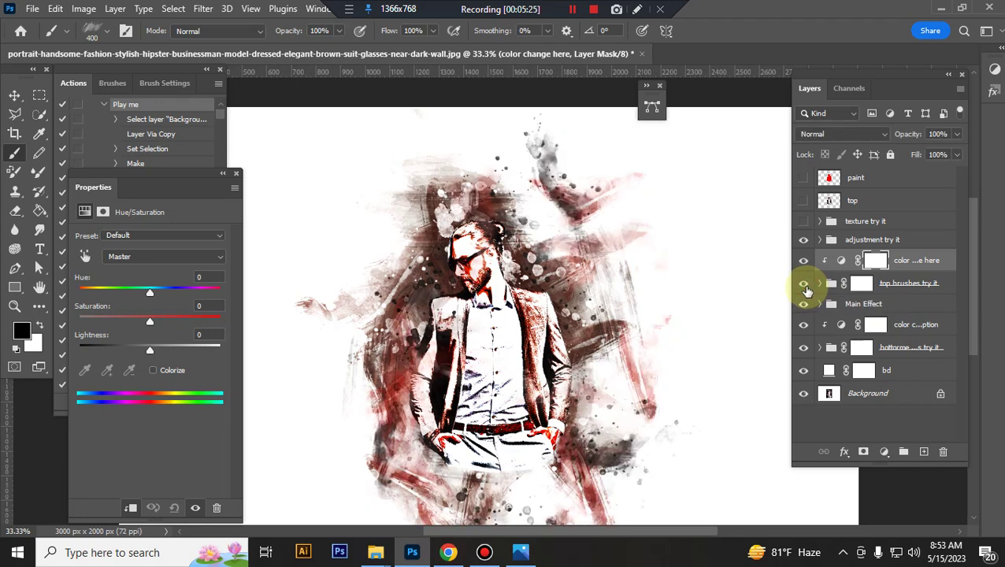
click(805, 286)
click(805, 285)
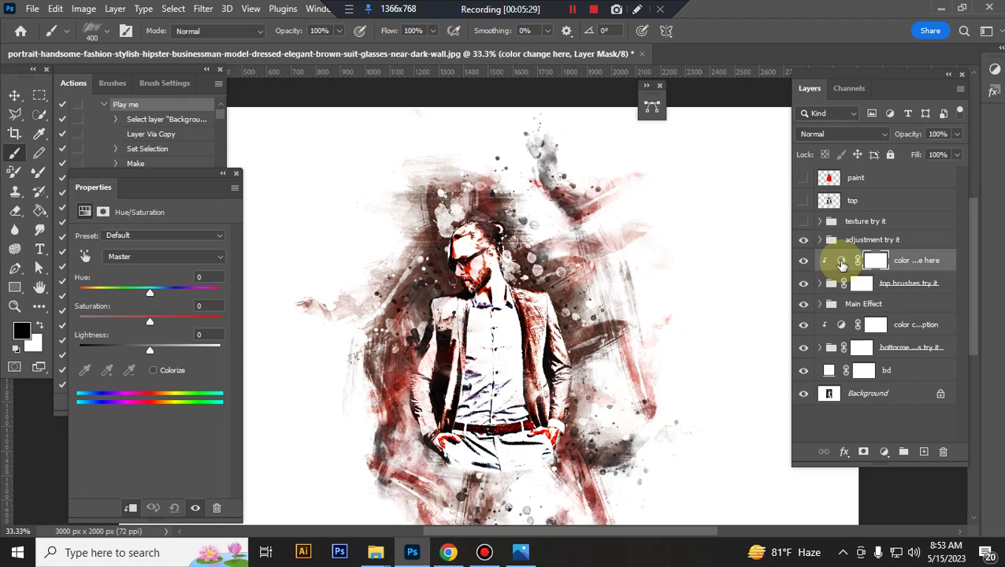
- Set the 'color change here' Hue/Saturation to saturation +39 and hue +57
click(842, 263)
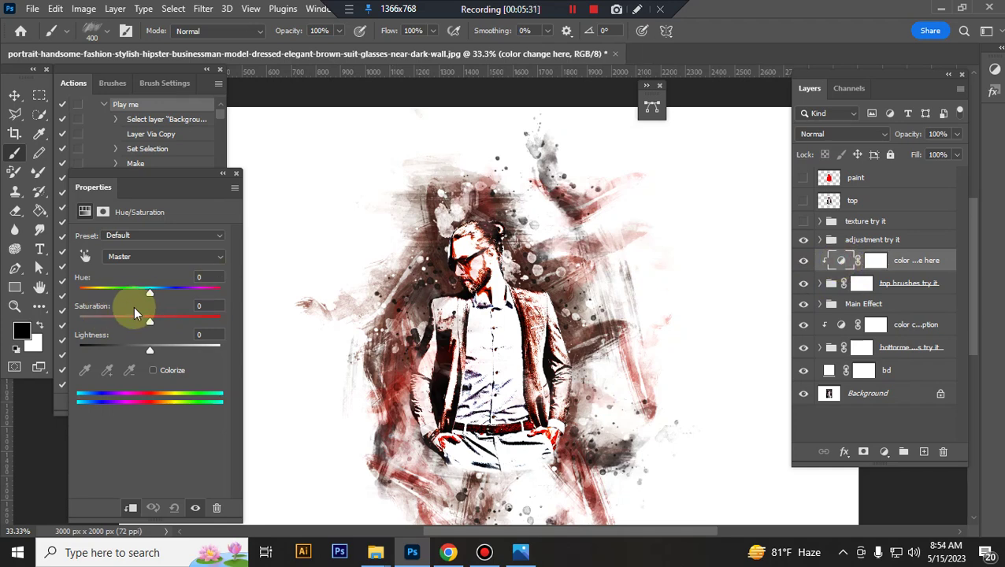
drag(149, 322, 175, 323)
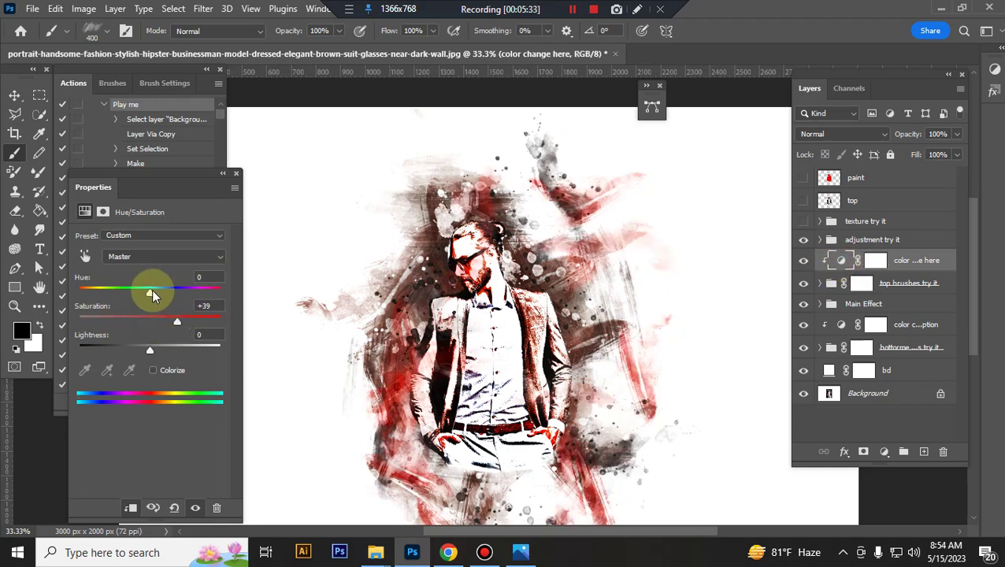
mouse_move(152, 289)
mouse_down()
mouse_move(196, 290)
mouse_move(77, 281)
mouse_move(198, 285)
mouse_move(185, 291)
mouse_up()
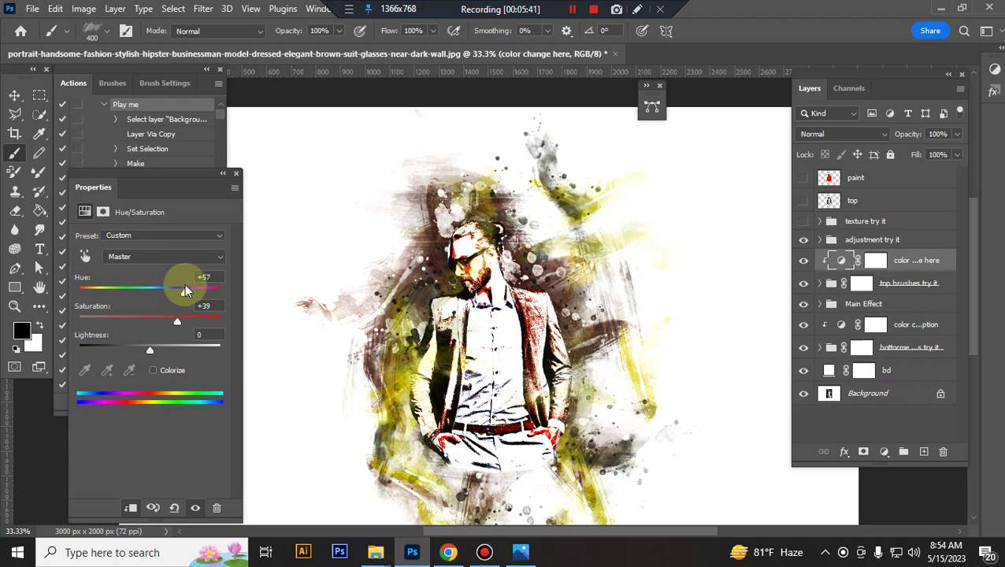
drag(830, 263, 827, 284)
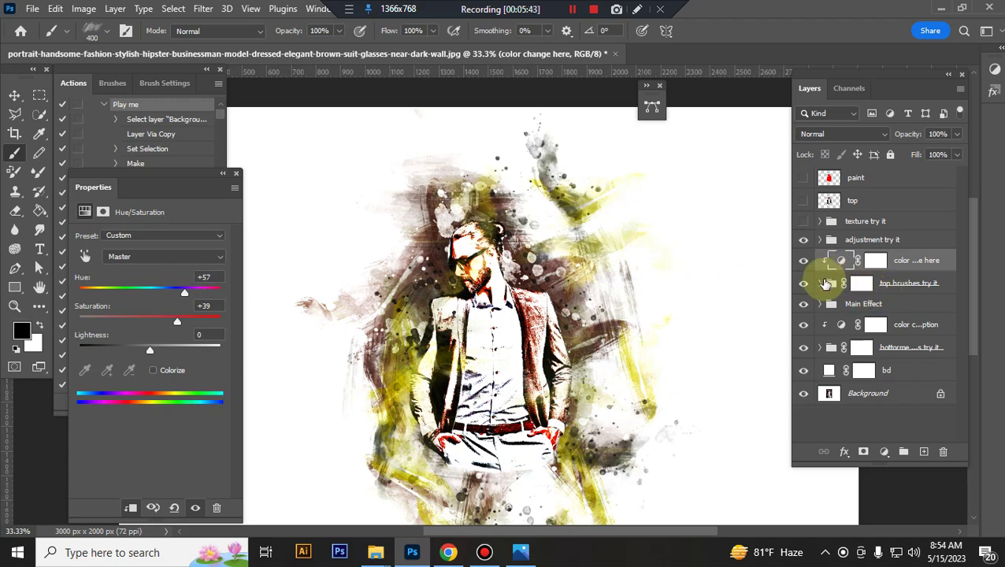
- Expand the top brushes group and enlarge the tb 8 brush layer to about 112%
click(822, 285)
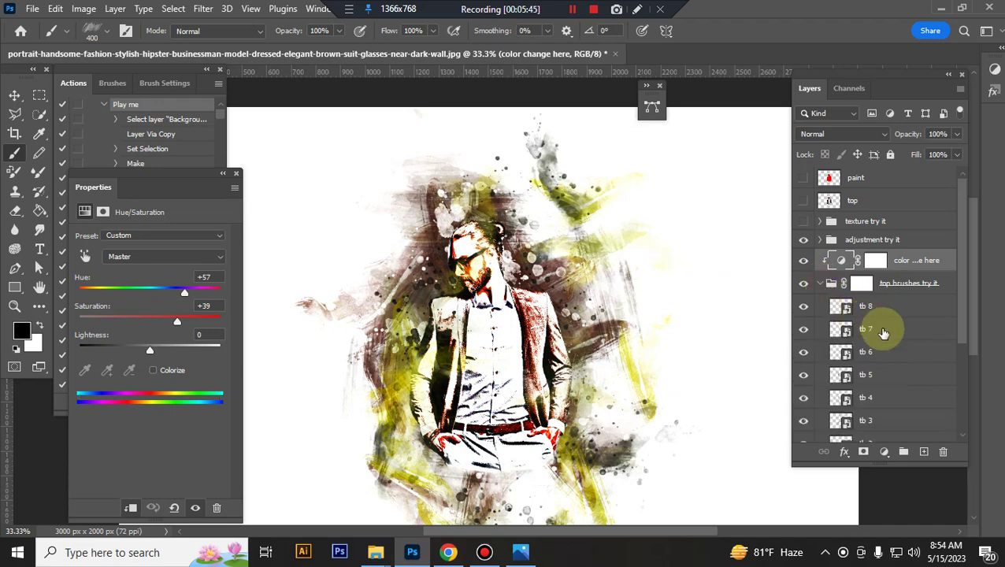
click(885, 314)
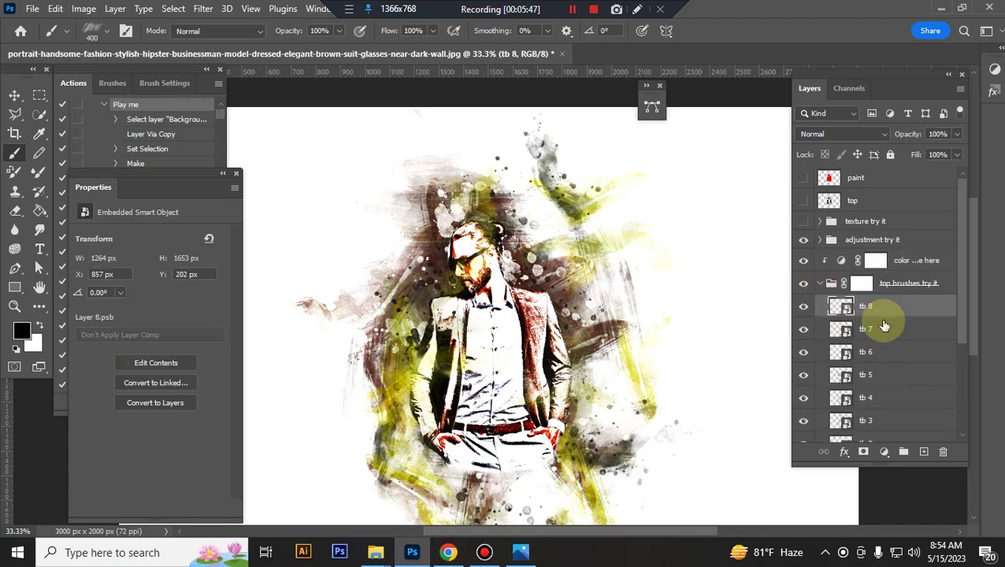
key(ctrl+t)
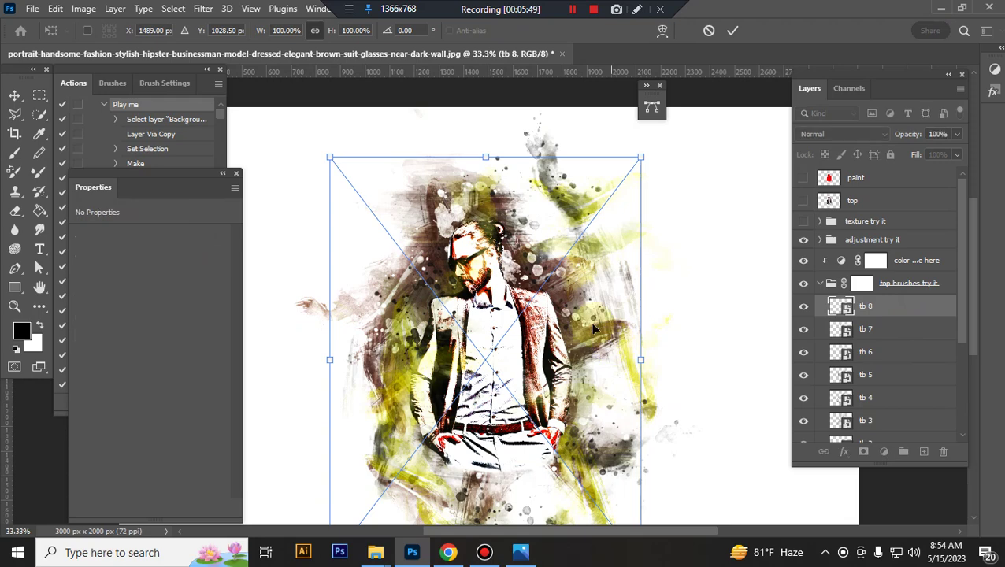
drag(645, 163, 693, 161)
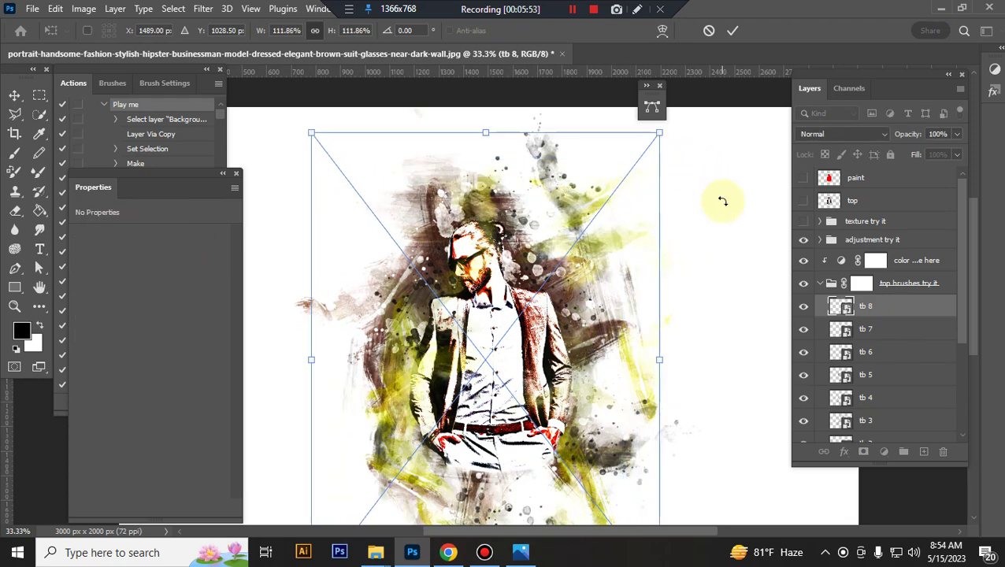
click(906, 309)
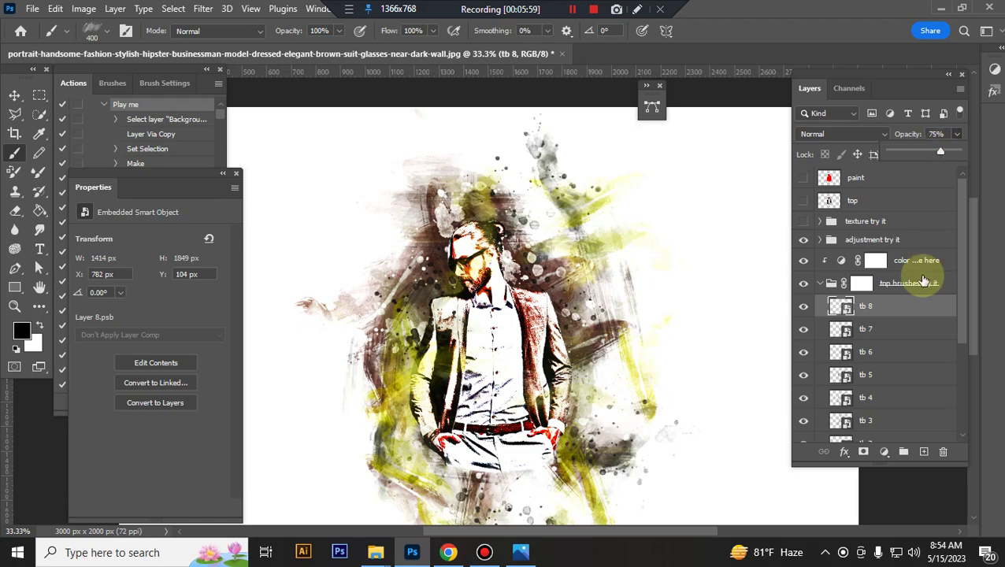
- Move the tb 7 strokes up and left and enlarge them to about 110%
click(884, 331)
key(ctrl+t)
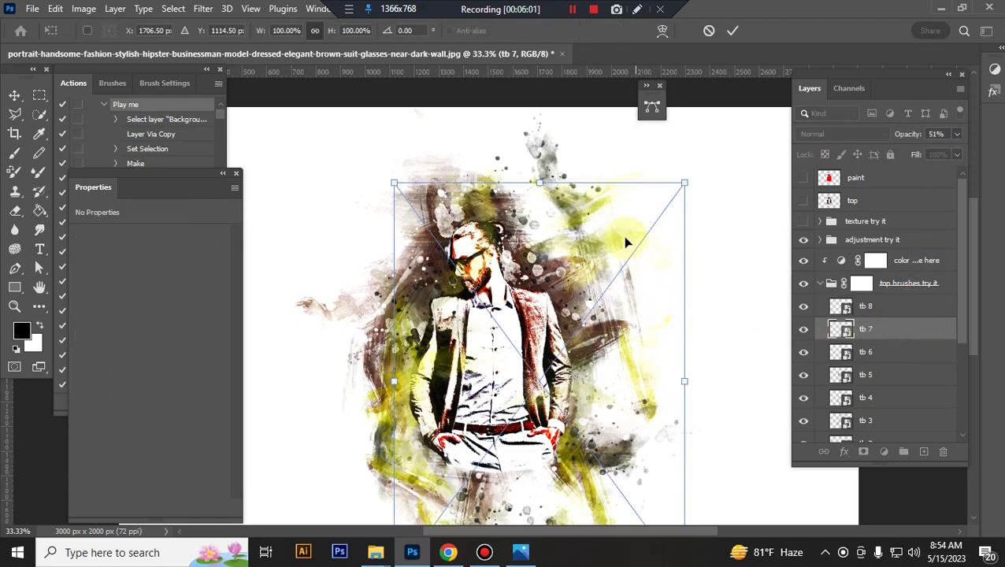
mouse_move(613, 272)
mouse_down()
mouse_move(561, 264)
mouse_move(557, 250)
mouse_up()
drag(634, 167, 657, 157)
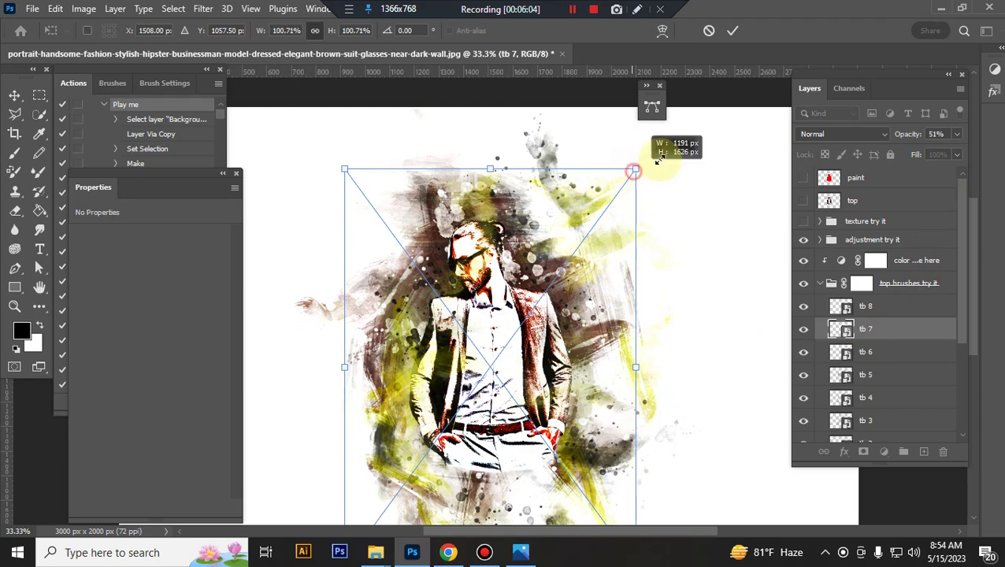
key(Return)
click(866, 307)
key(b)
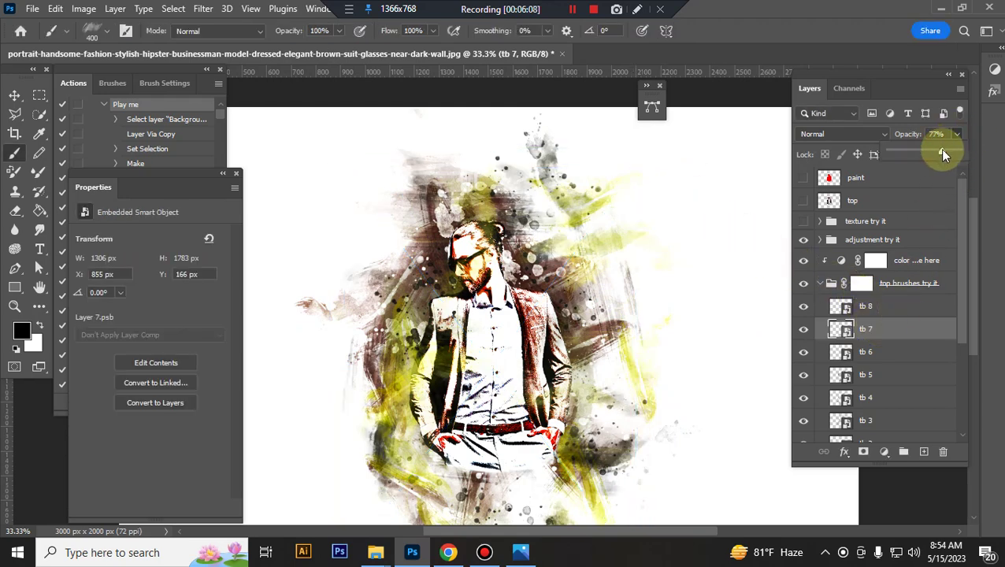
scroll(897, 307, down, 2)
- Shift the tb 6 strokes and scale them down to about 97%
click(883, 286)
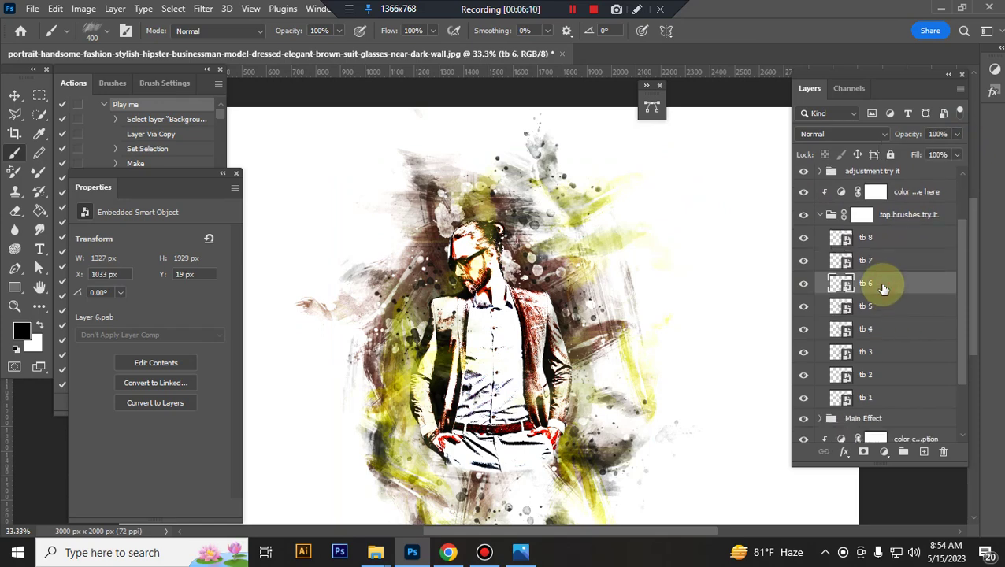
key(ctrl+t)
mouse_move(635, 268)
mouse_down()
mouse_move(590, 292)
mouse_move(657, 209)
mouse_up()
drag(658, 128, 648, 138)
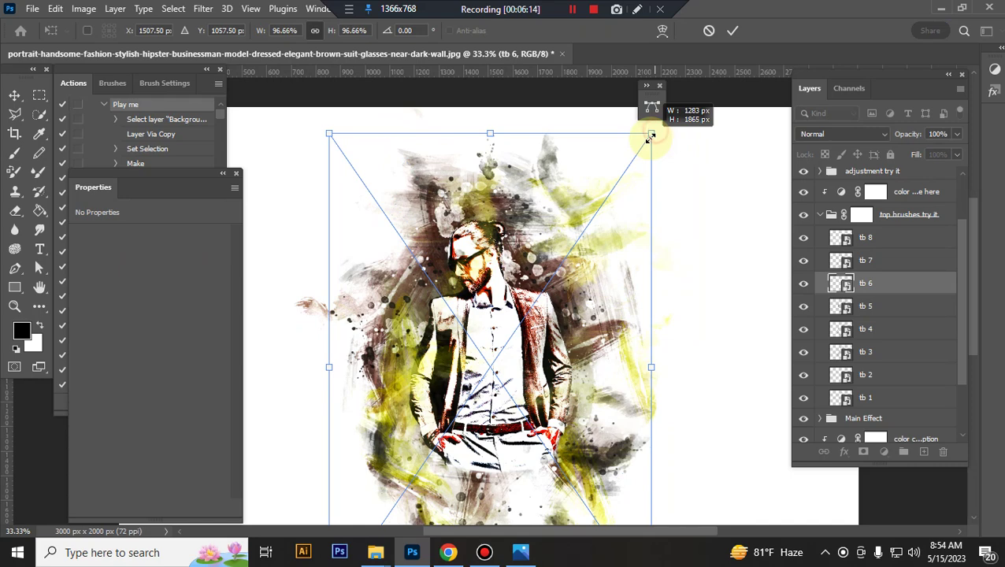
drag(606, 266, 596, 265)
key(Return)
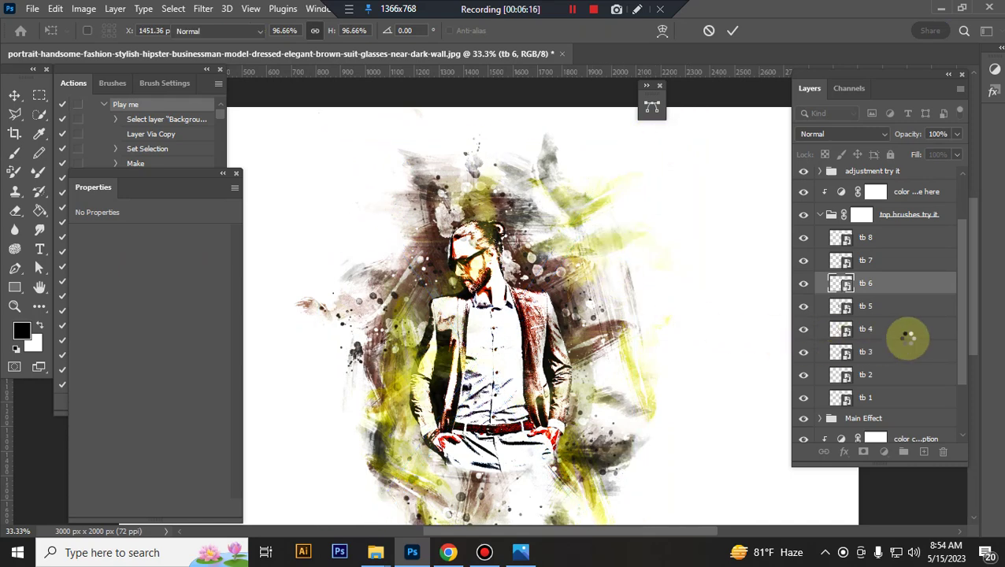
- Move the tb 5 brush strokes left and up
click(886, 309)
key(ctrl+t)
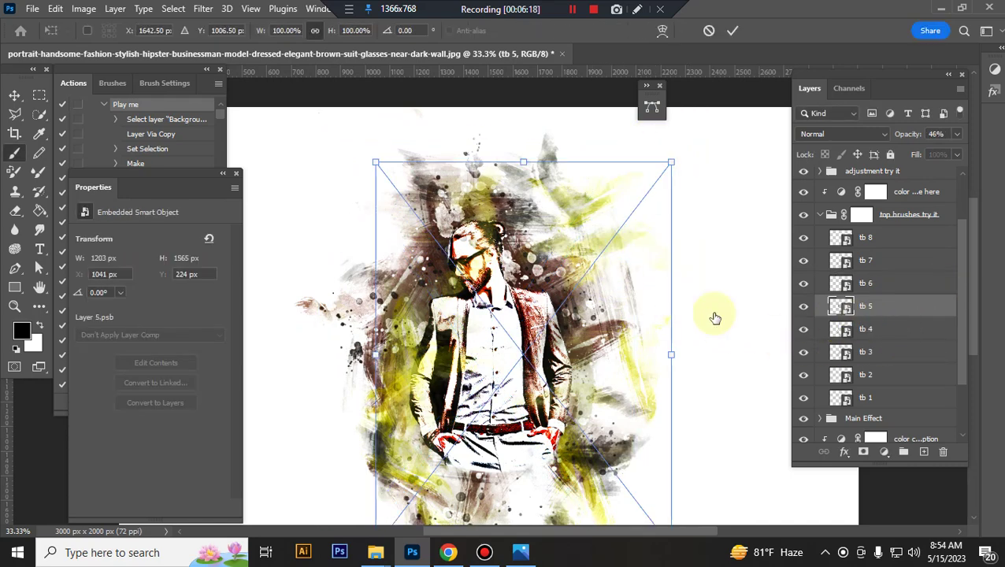
mouse_move(606, 324)
mouse_down()
mouse_move(561, 313)
mouse_move(590, 312)
mouse_up()
key(Return)
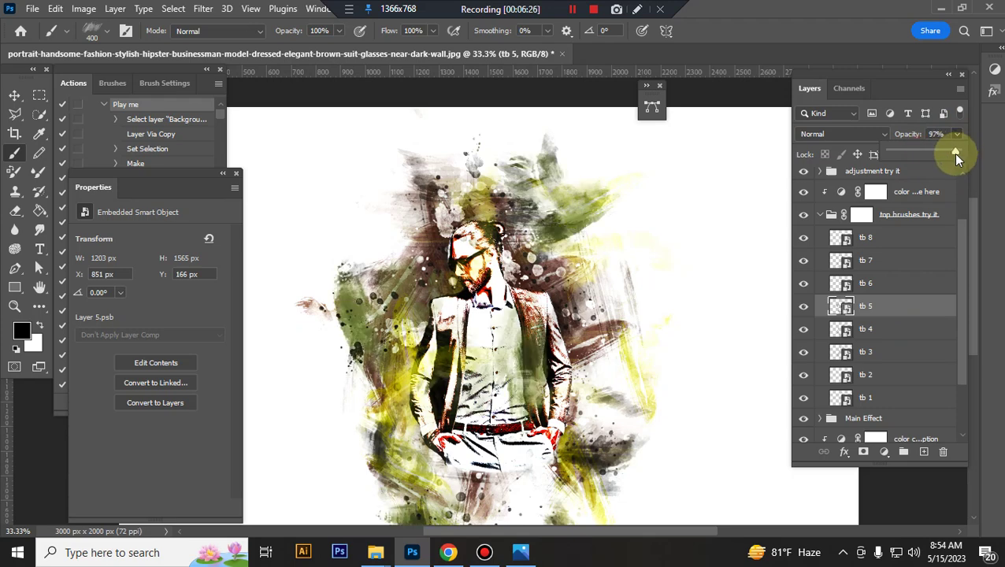
scroll(886, 335, down, 3)
- Reposition the tb 4 strokes and raise tb 4 to 100% opacity
click(895, 268)
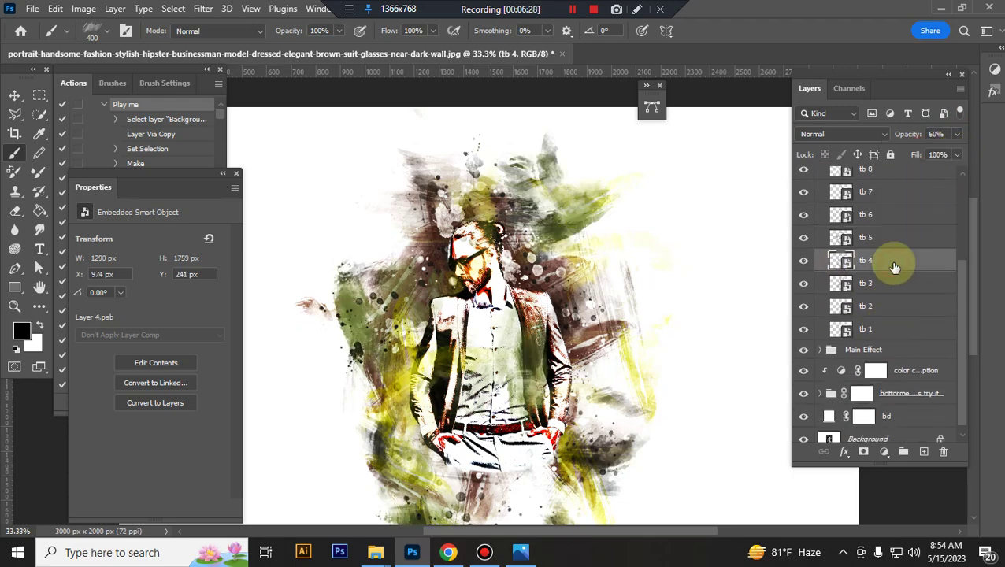
key(ctrl+t)
drag(595, 317, 549, 299)
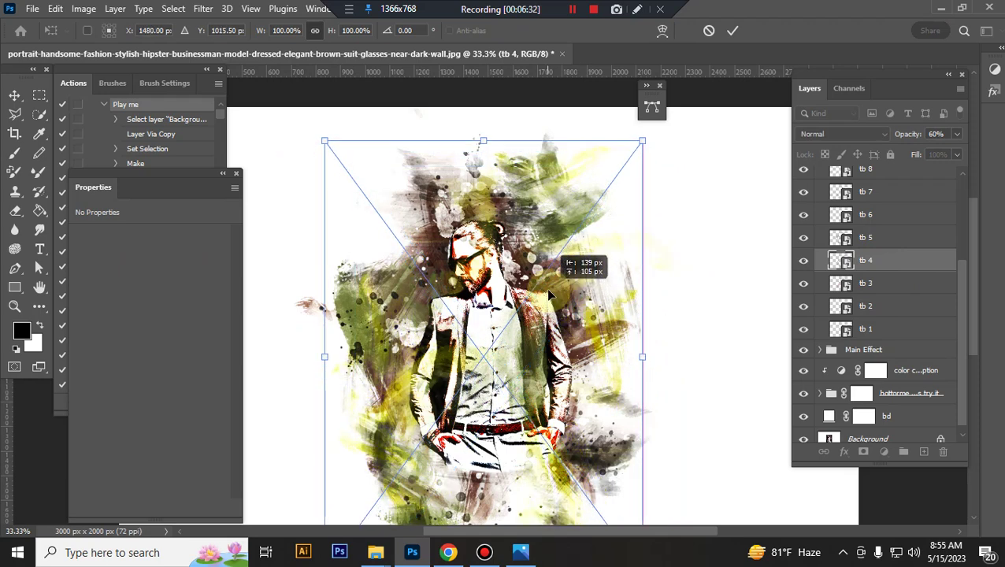
key(Return)
key(b)
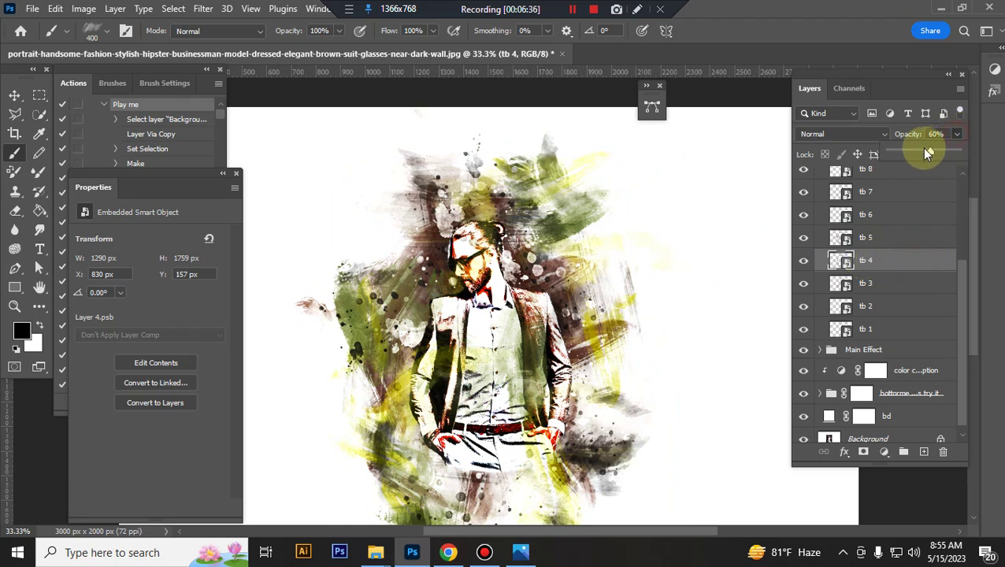
drag(935, 149, 959, 152)
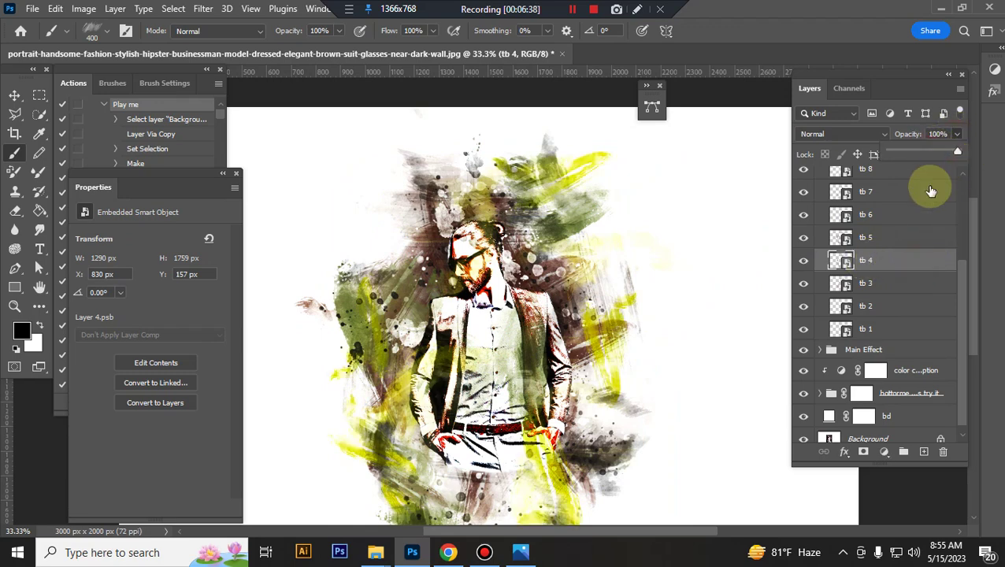
- Move the tb 3 strokes and shrink them to about 93%
key(ctrl+t)
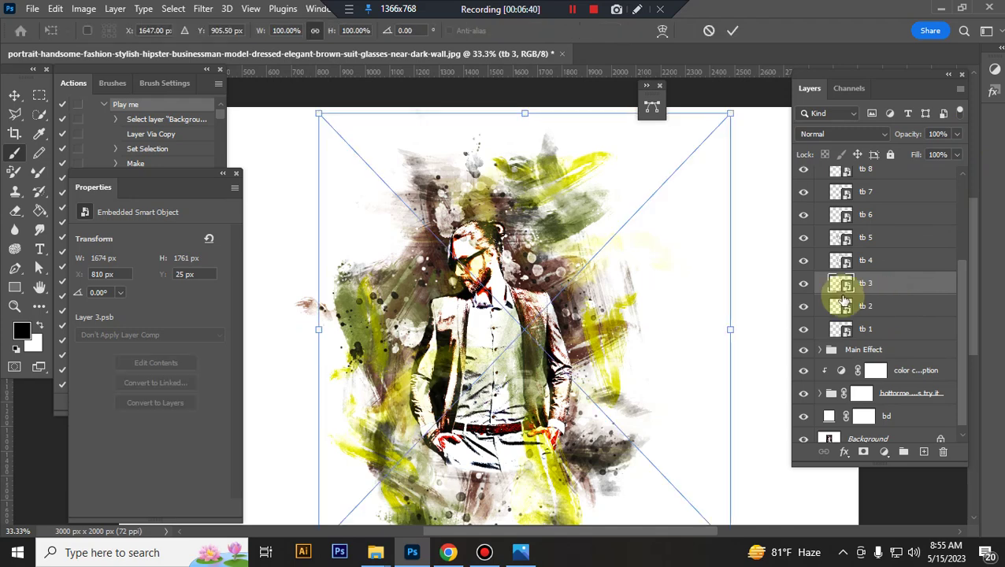
drag(524, 309, 583, 320)
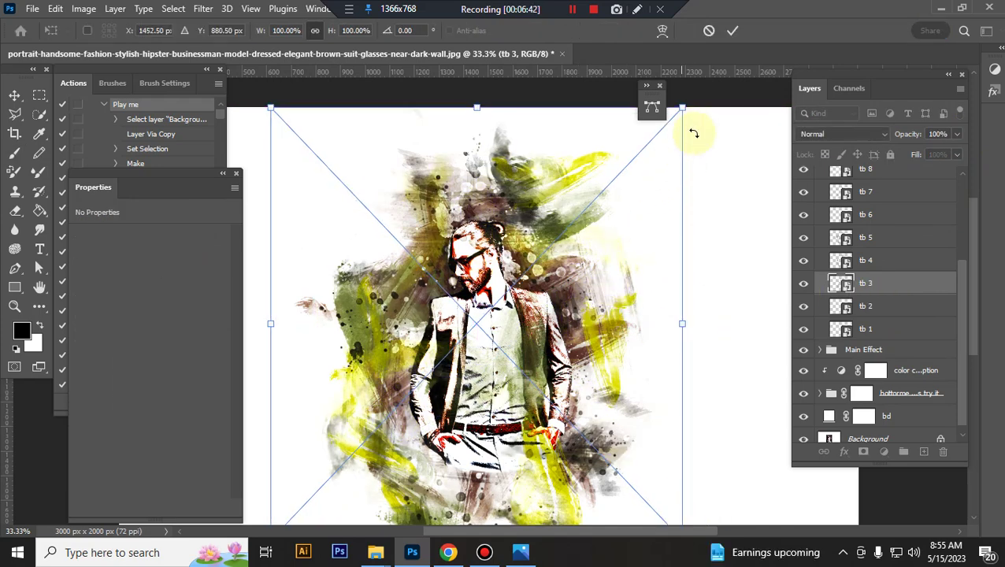
drag(684, 109, 685, 134)
key(Return)
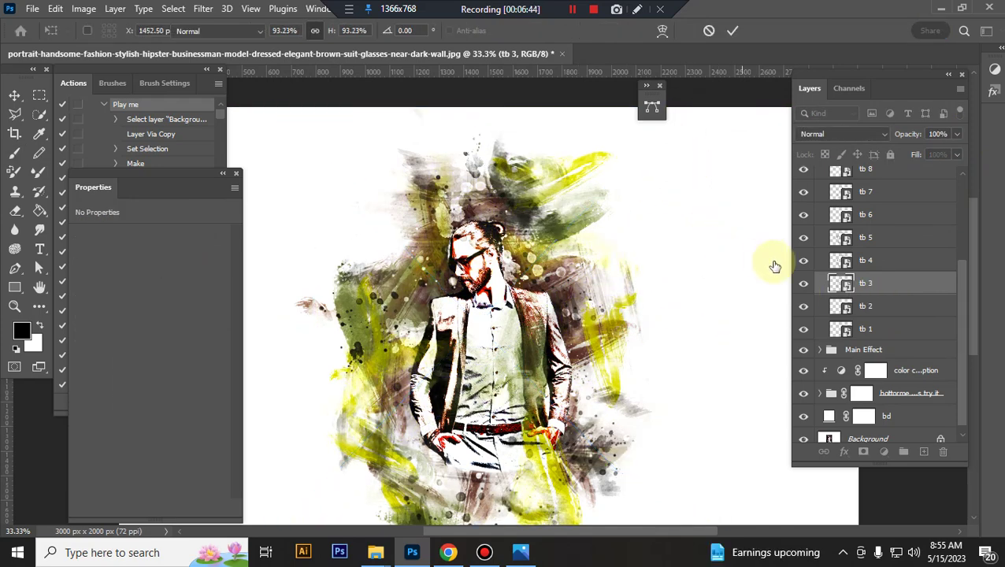
key(b)
scroll(864, 307, down, 1)
- Shrink the tb 2 brush layer slightly
click(876, 301)
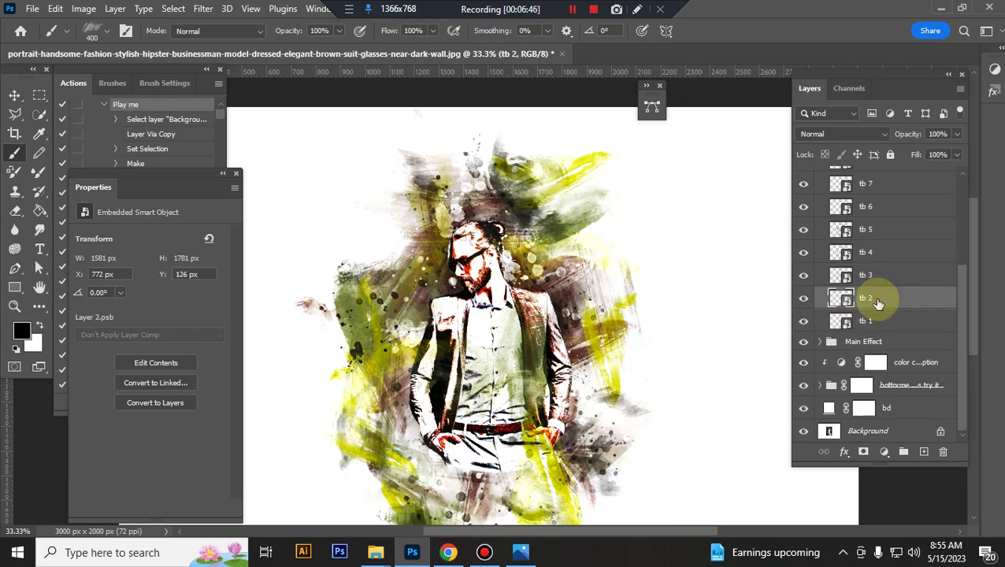
key(ctrl+t)
drag(696, 108, 693, 150)
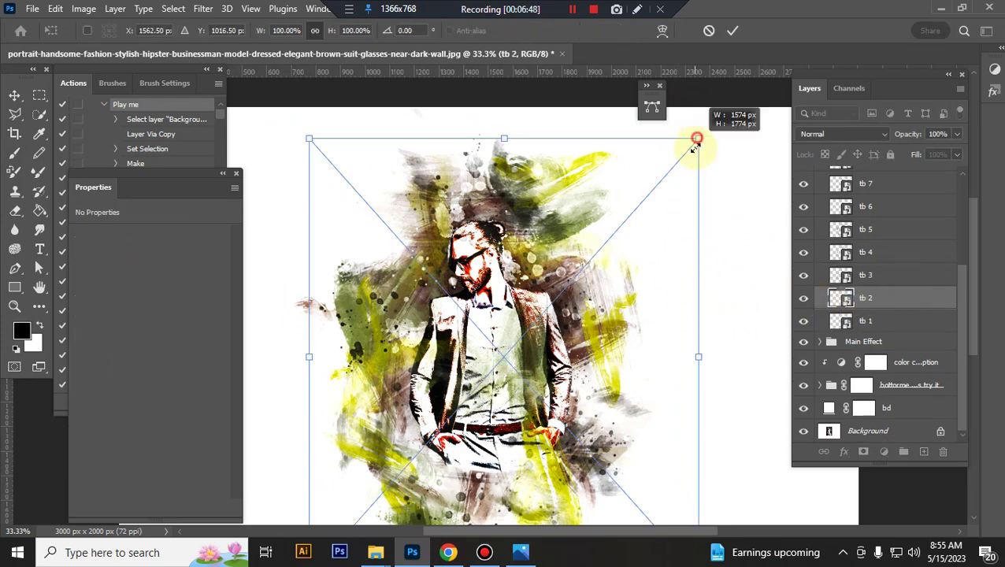
key(Return)
- Enlarge tb 1 to about 111% and raise it to 100% opacity
click(885, 323)
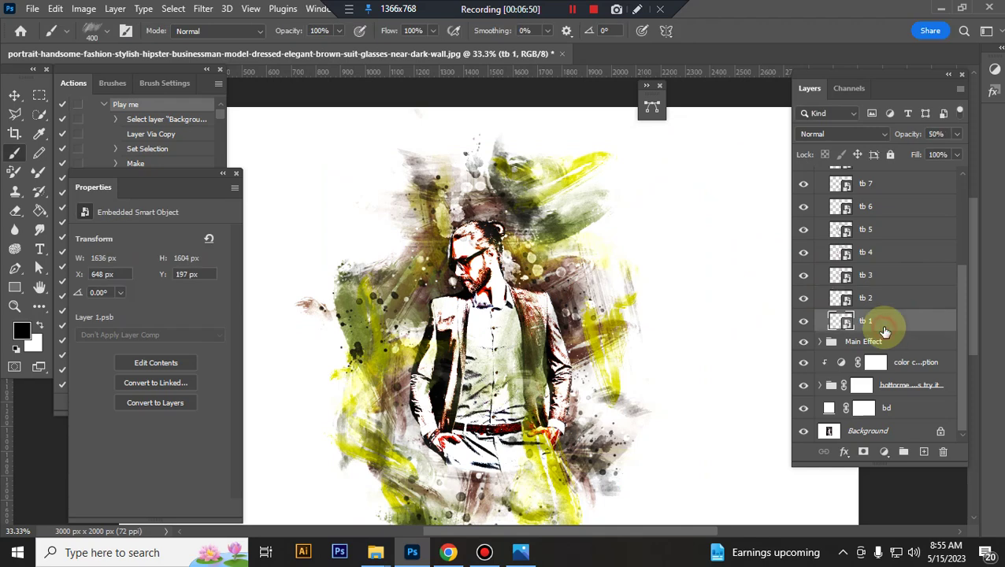
key(ctrl+t)
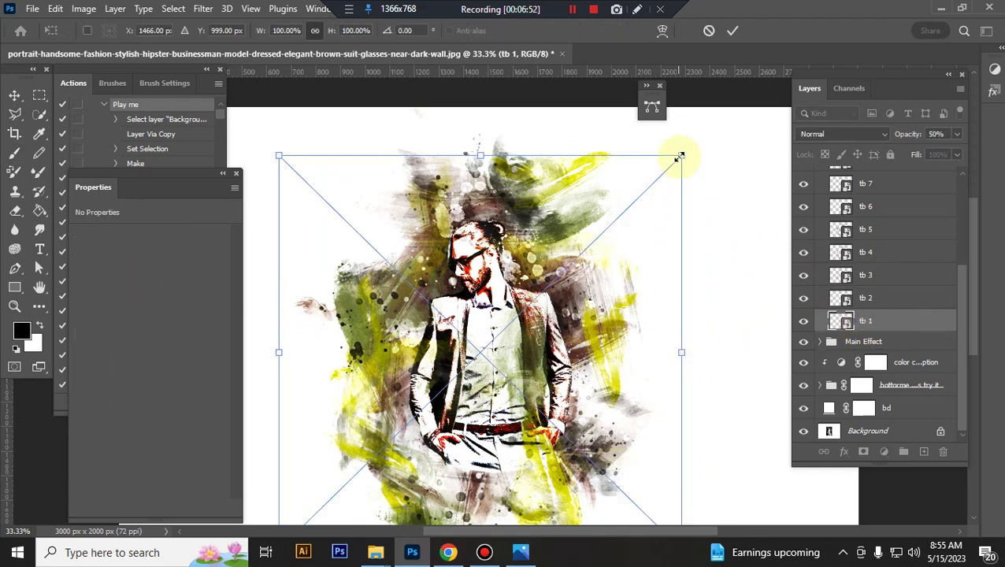
drag(681, 156, 703, 134)
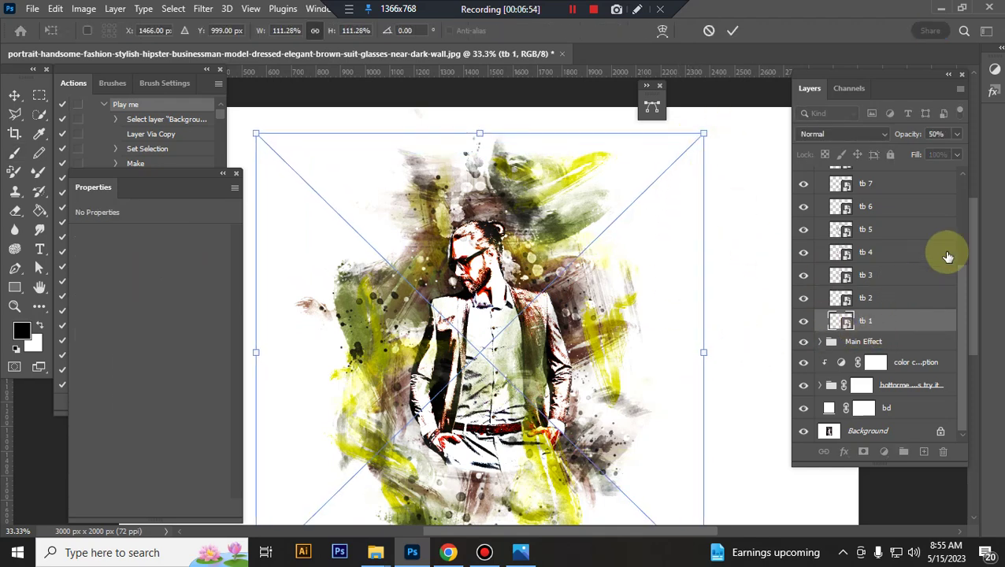
key(Return)
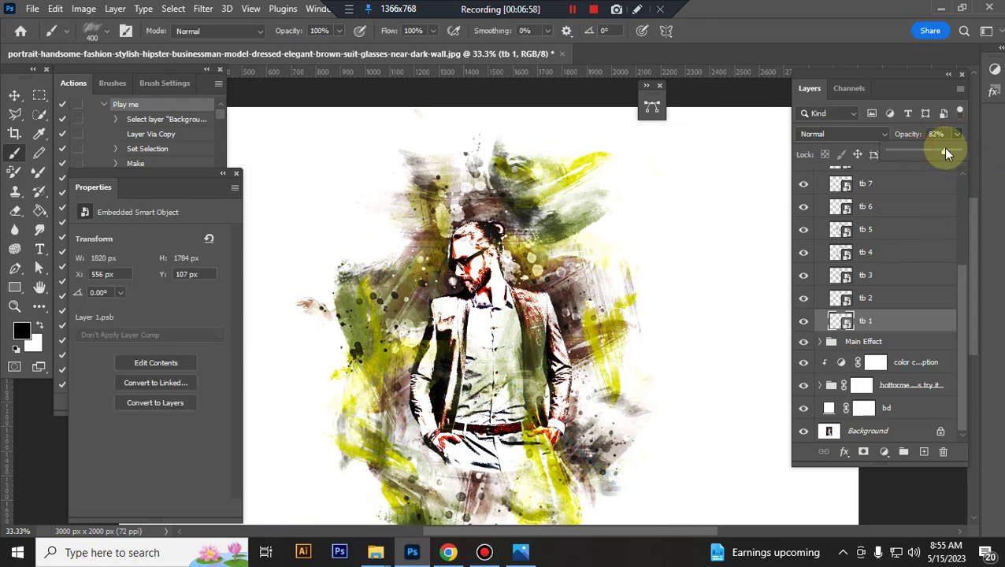
drag(945, 150, 973, 154)
- Collapse the top brushes try it group, target its layer mask, and reset colours to black/white
scroll(859, 236, up, 2)
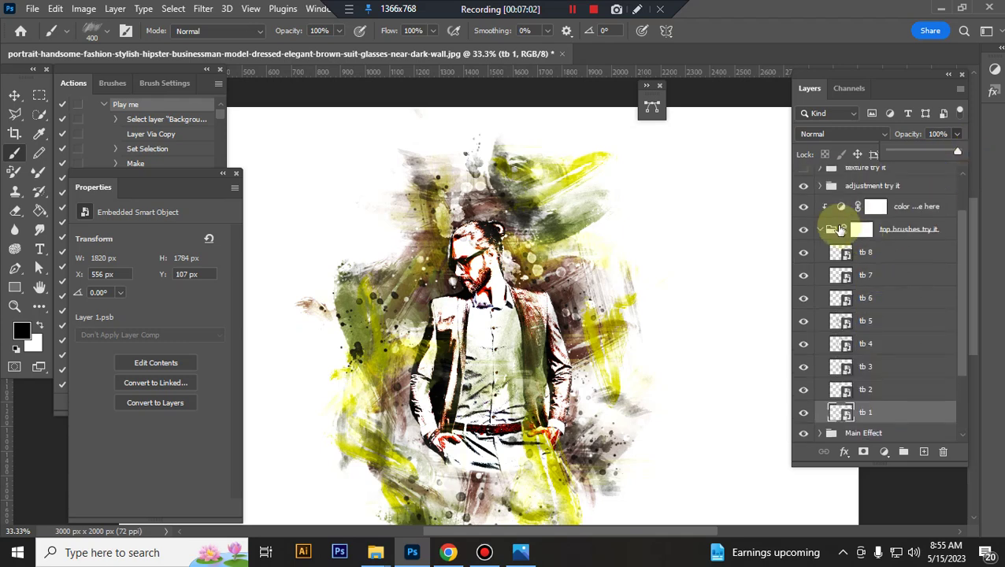
click(820, 230)
click(862, 284)
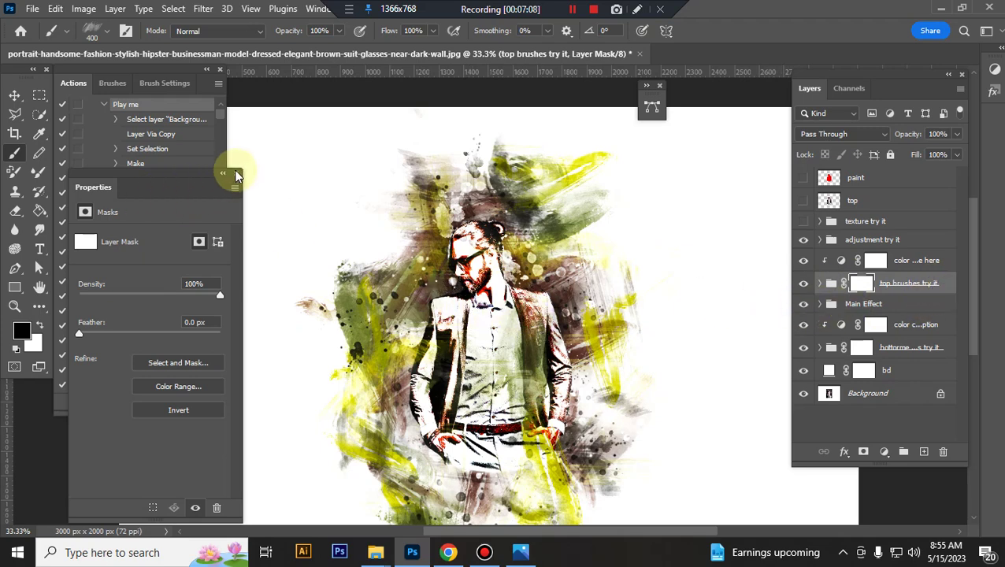
click(864, 285)
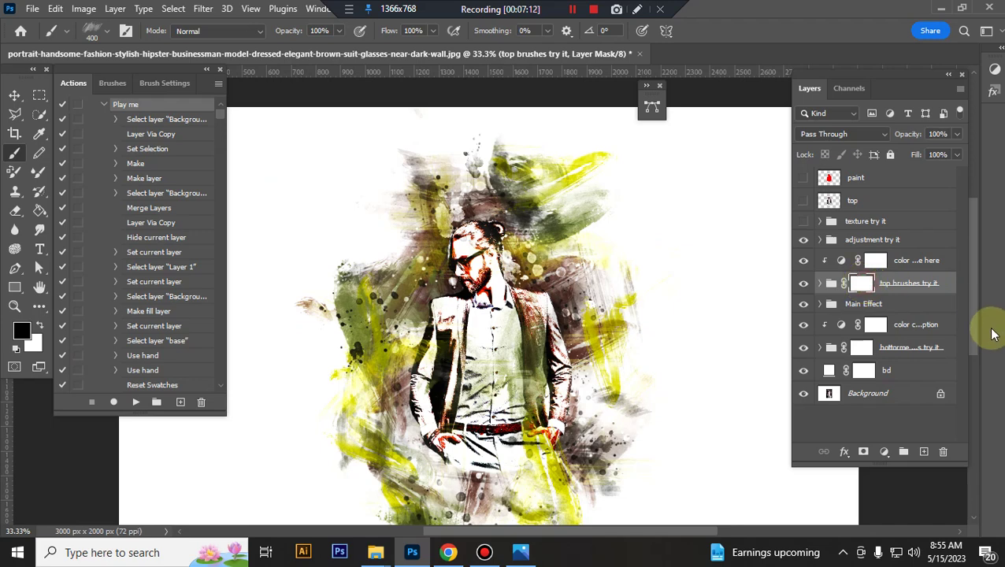
click(32, 337)
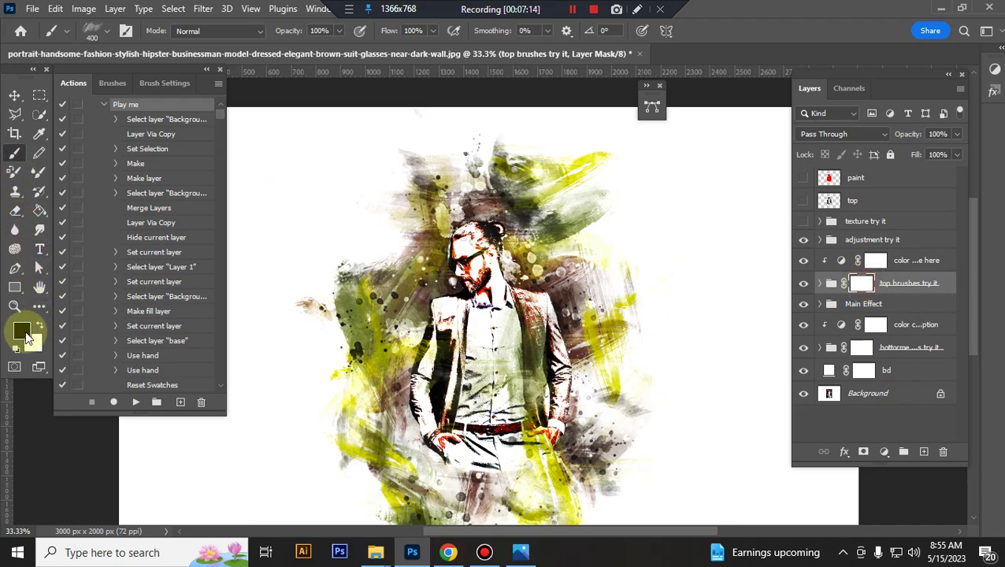
key(d)
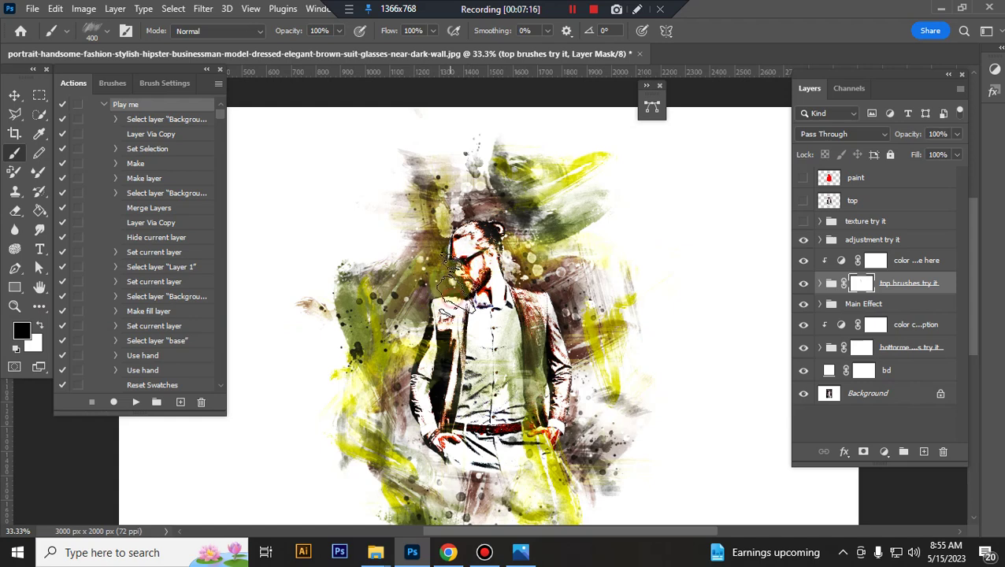
- Paint black on the mask over the man's jacket and around his head
click(542, 348)
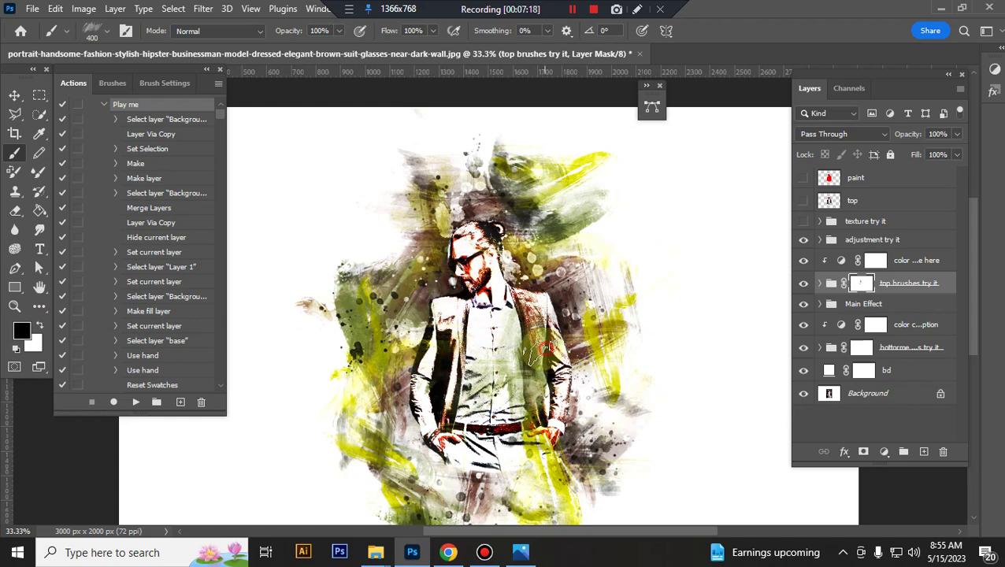
drag(542, 349, 530, 368)
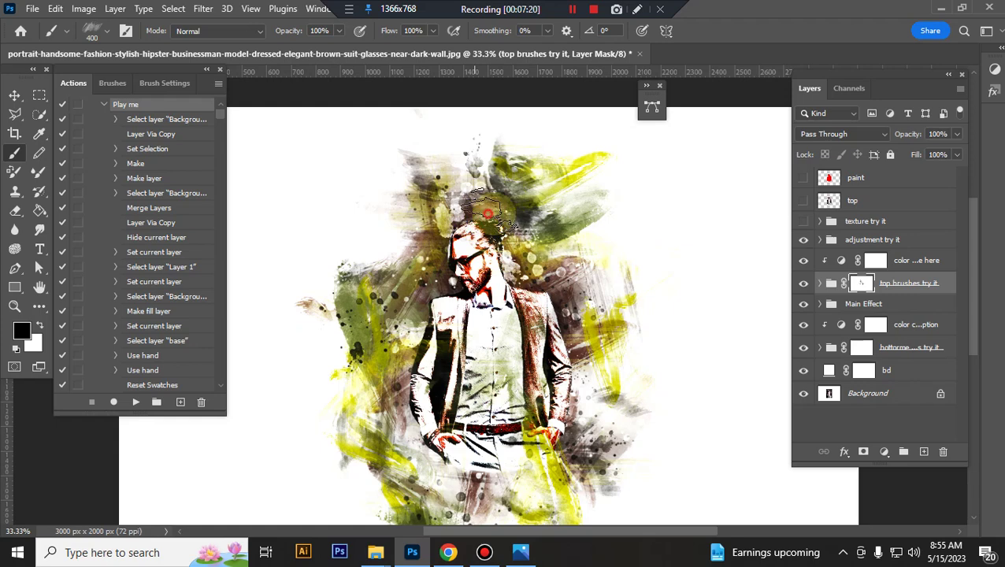
click(358, 317)
drag(358, 317, 590, 257)
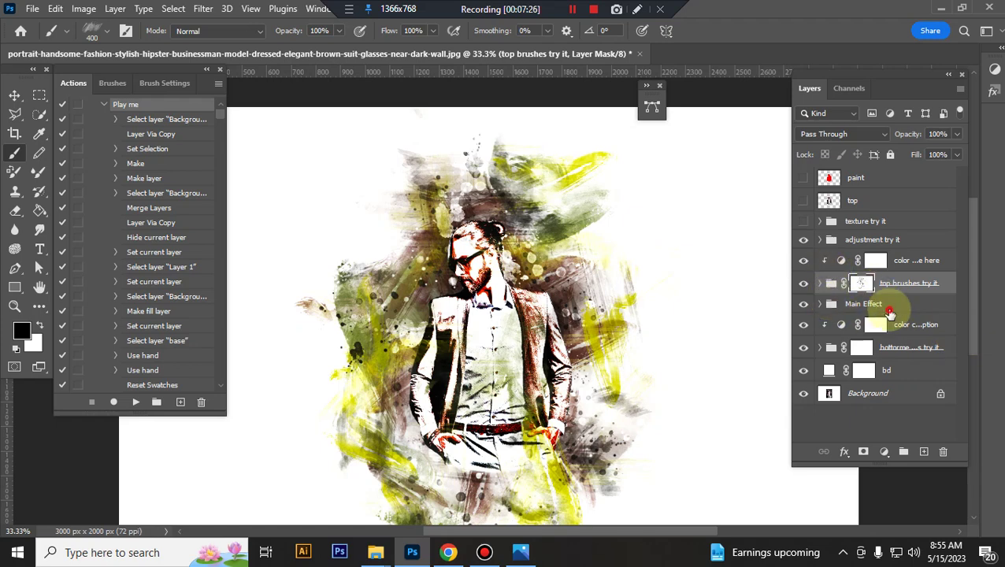
click(824, 306)
click(819, 307)
scroll(908, 294, down, 2)
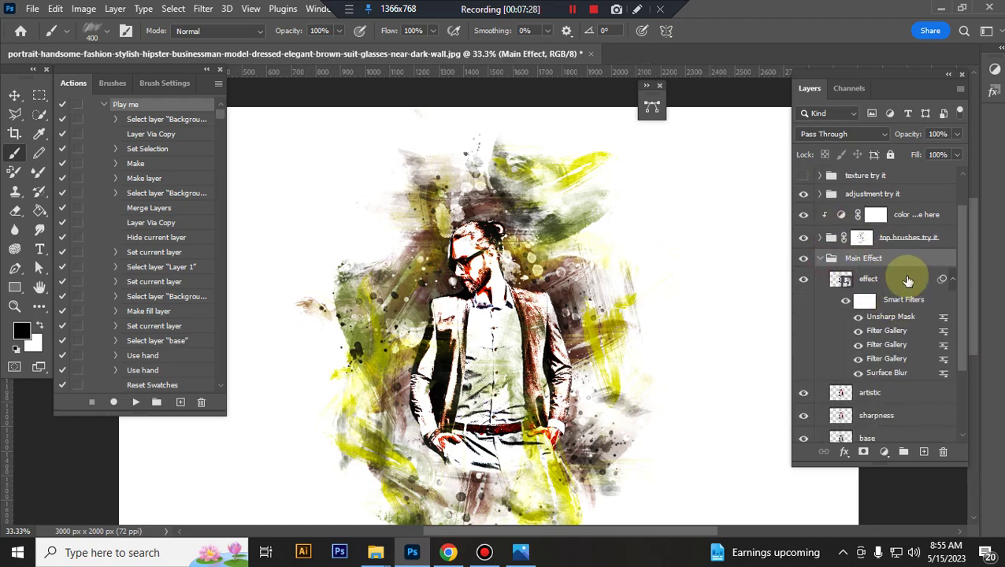
click(908, 276)
click(805, 281)
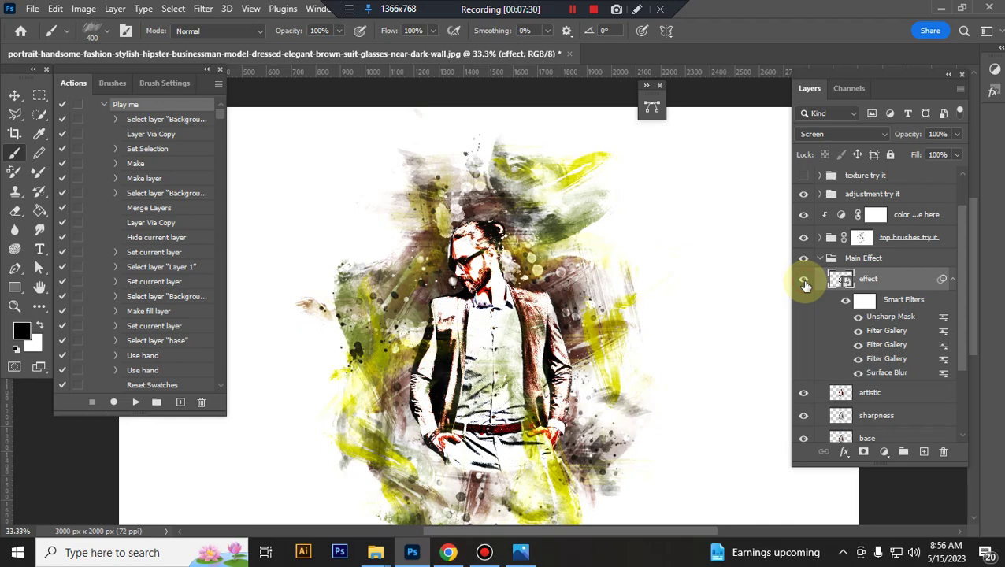
click(805, 282)
scroll(874, 347, down, 1)
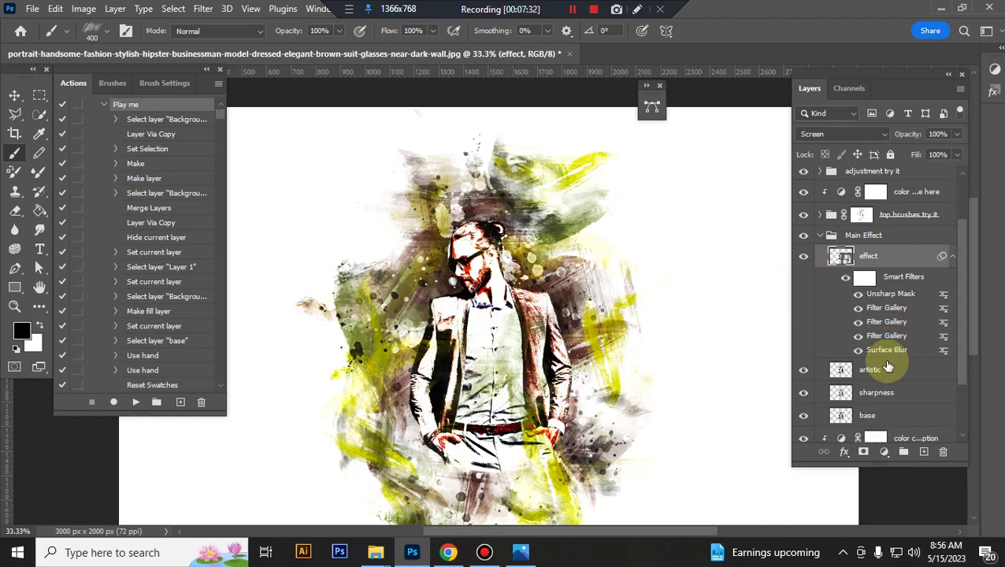
scroll(890, 339, down, 3)
click(823, 293)
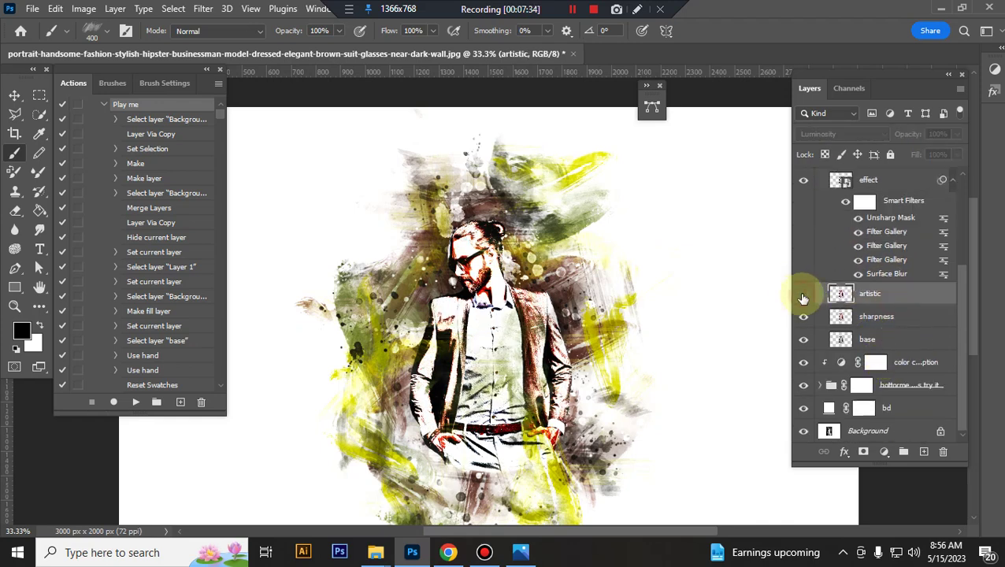
click(803, 295)
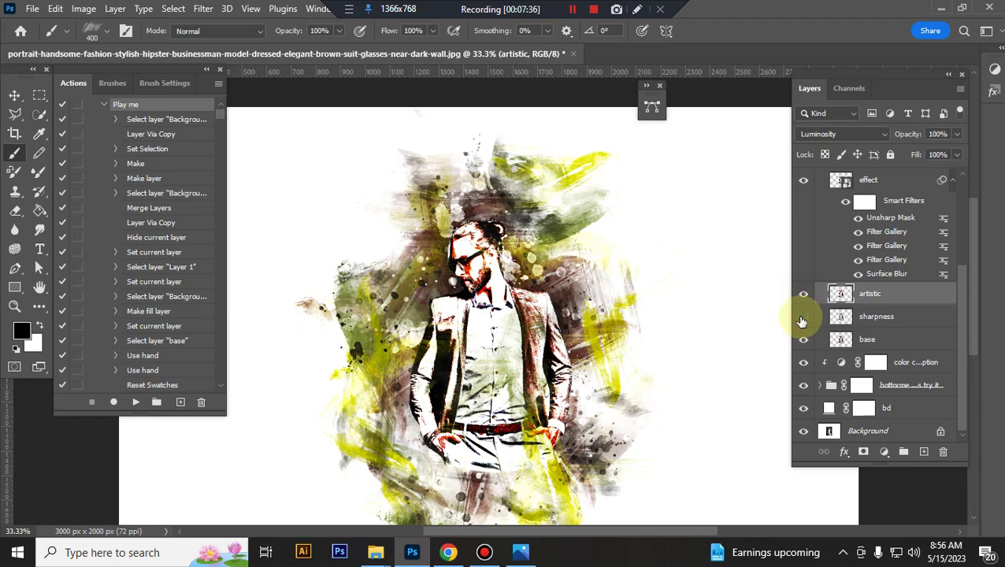
scroll(836, 224, up, 3)
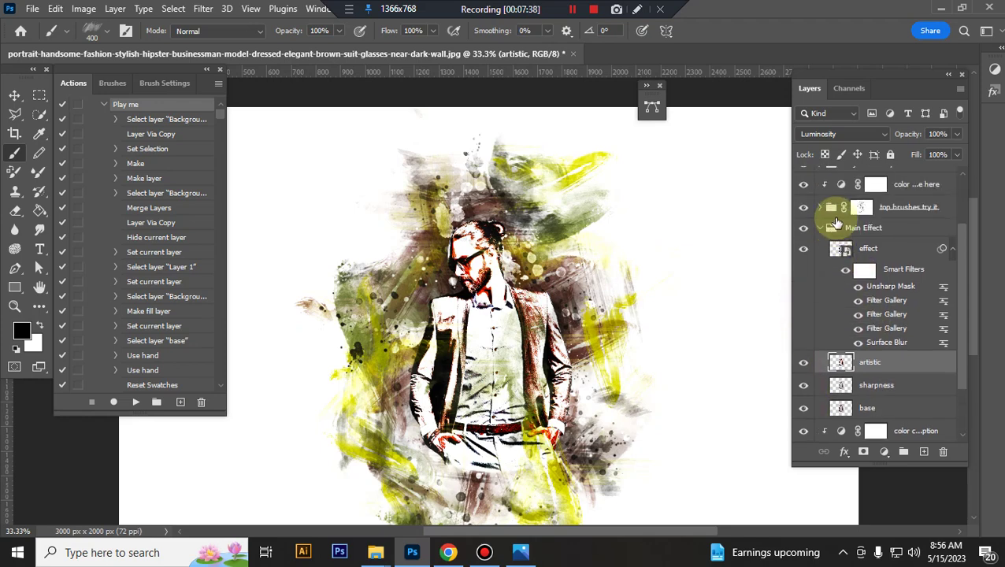
click(825, 229)
click(906, 328)
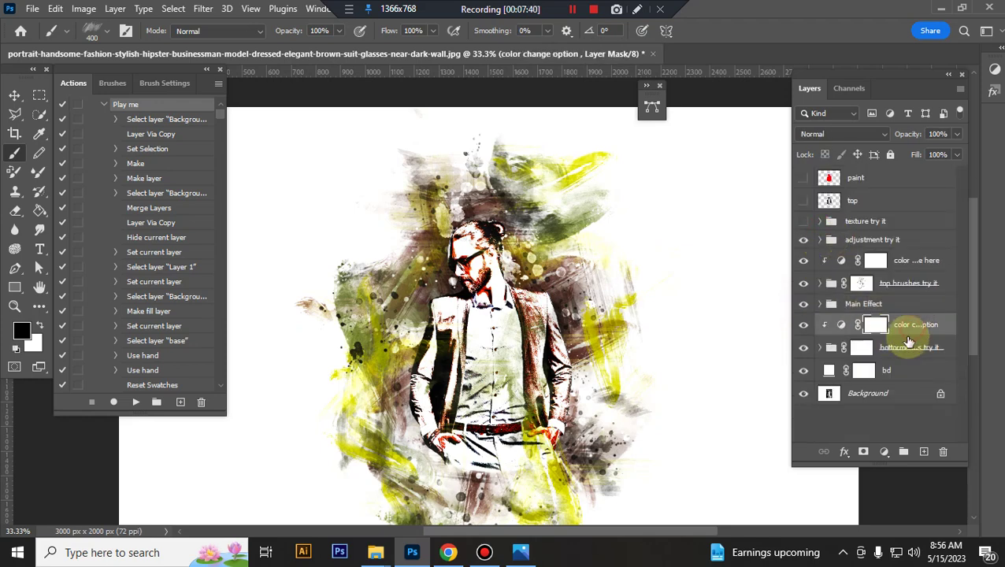
click(901, 352)
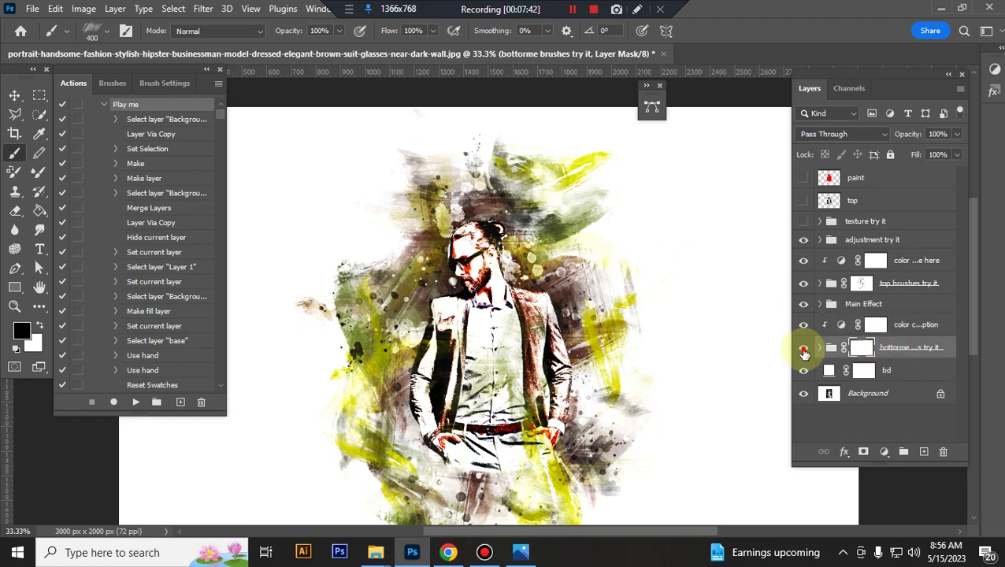
click(803, 349)
click(804, 350)
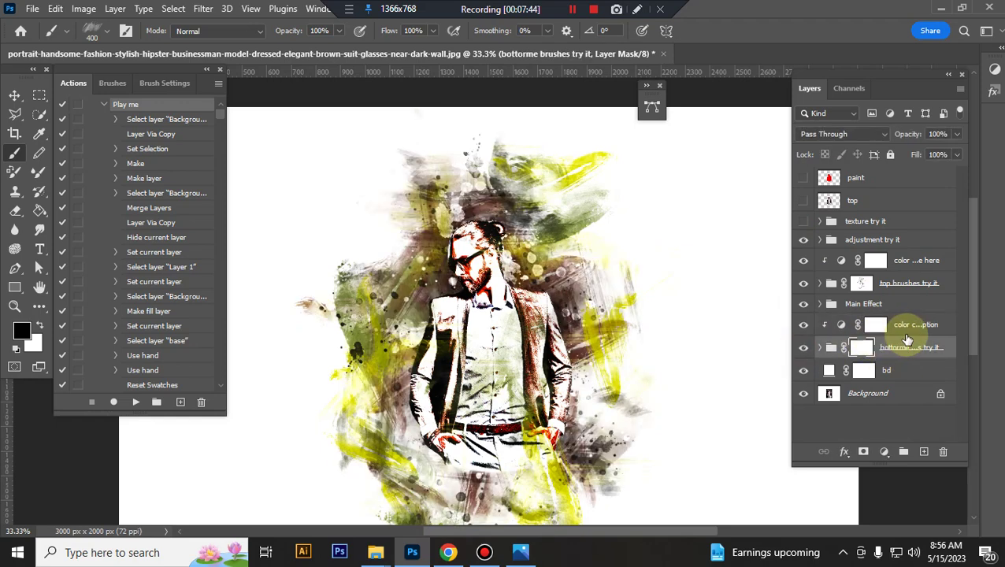
click(904, 328)
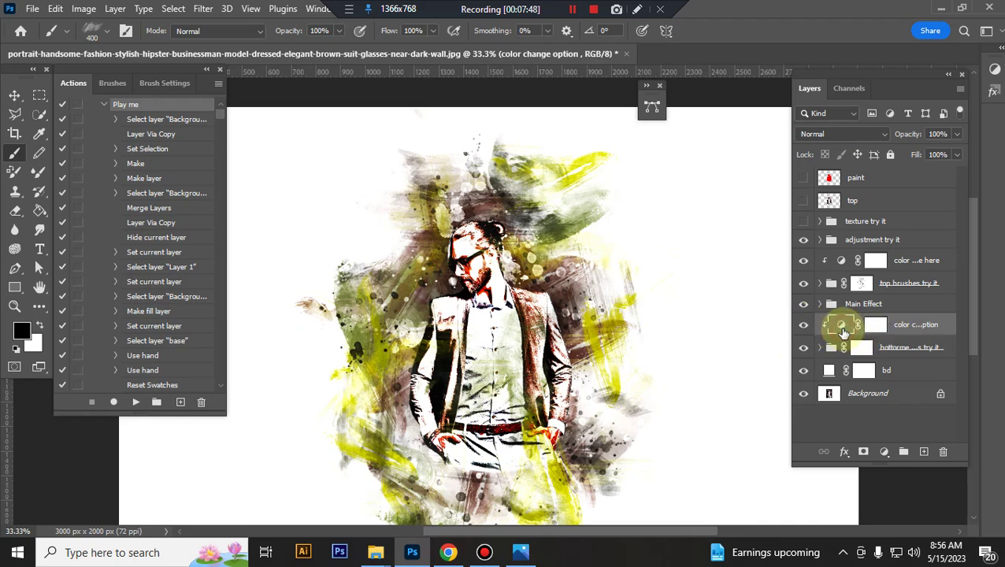
- Test Hue slider shifts on the color change option Hue/Saturation adjustment, then hide it
double_click(843, 329)
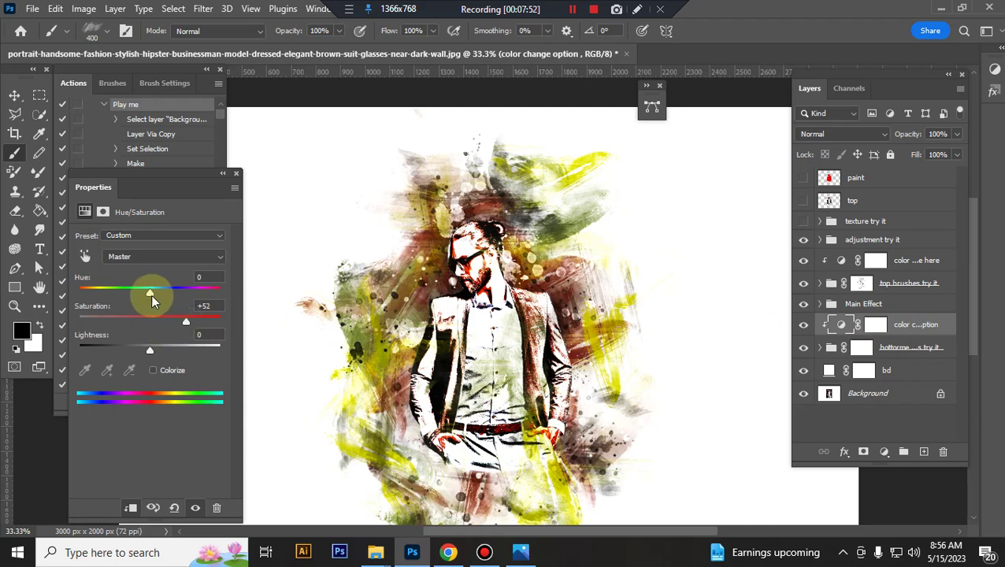
mouse_move(152, 298)
mouse_down()
mouse_move(83, 291)
mouse_move(267, 302)
mouse_up()
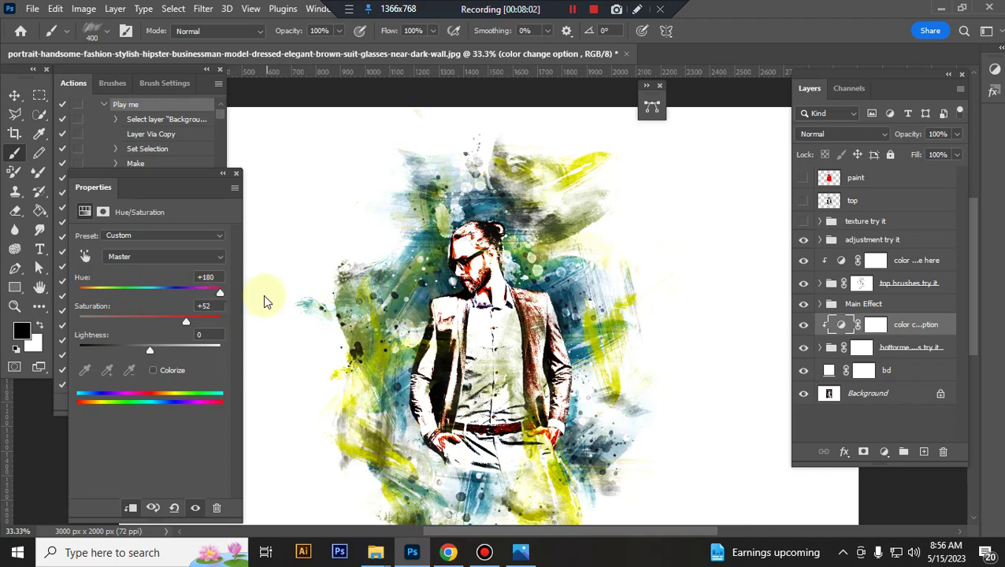
mouse_move(263, 295)
mouse_down()
mouse_move(44, 275)
mouse_move(137, 292)
mouse_up()
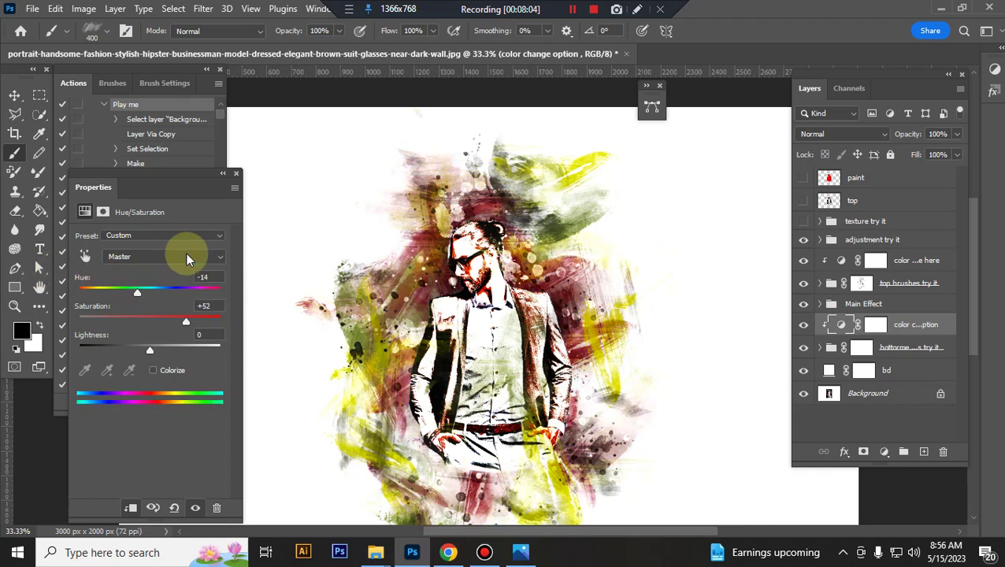
click(235, 173)
- Hide the colour-change adjustment and expand the bottom brushes group to show its layers
click(803, 325)
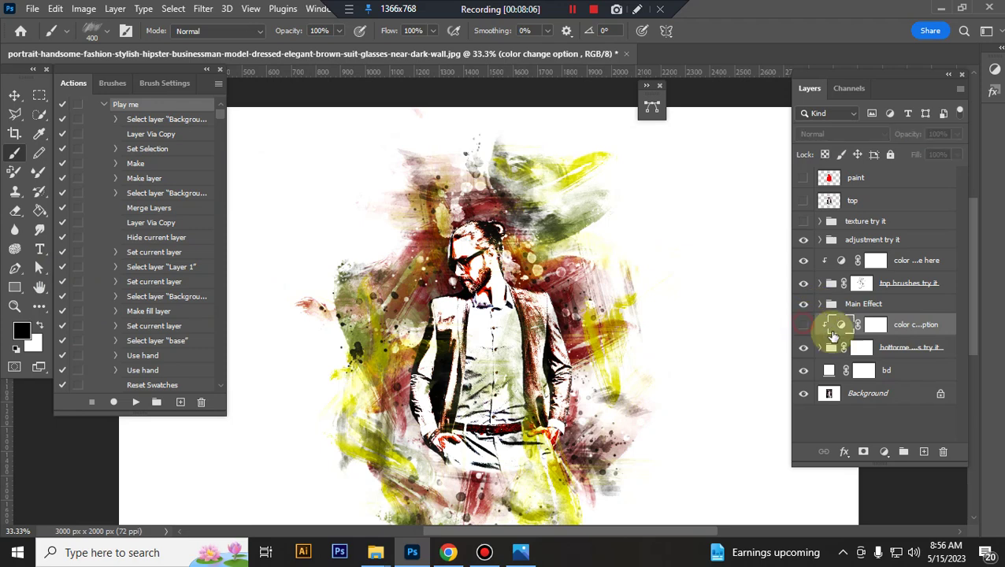
click(820, 347)
scroll(867, 330, down, 2)
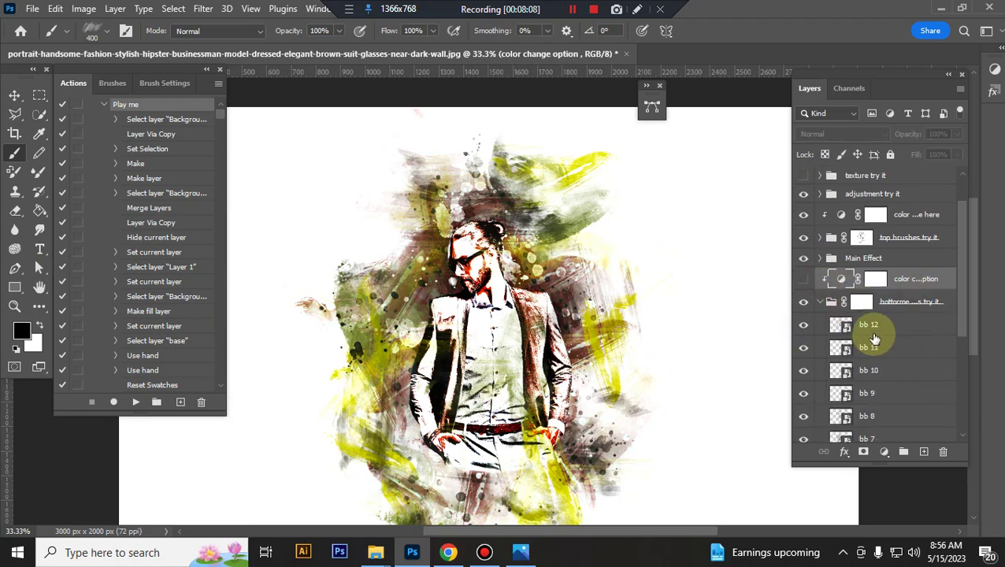
click(820, 302)
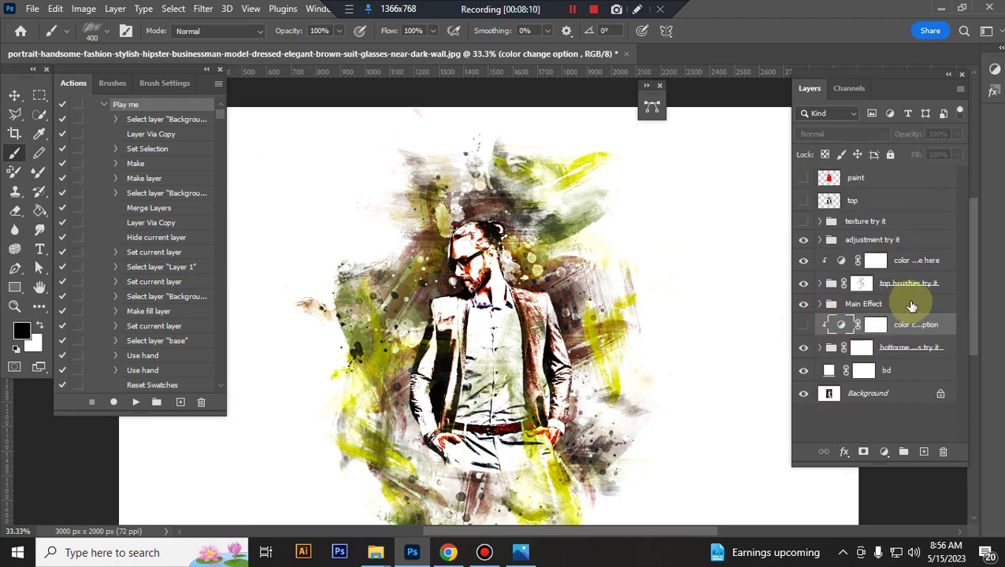
click(933, 347)
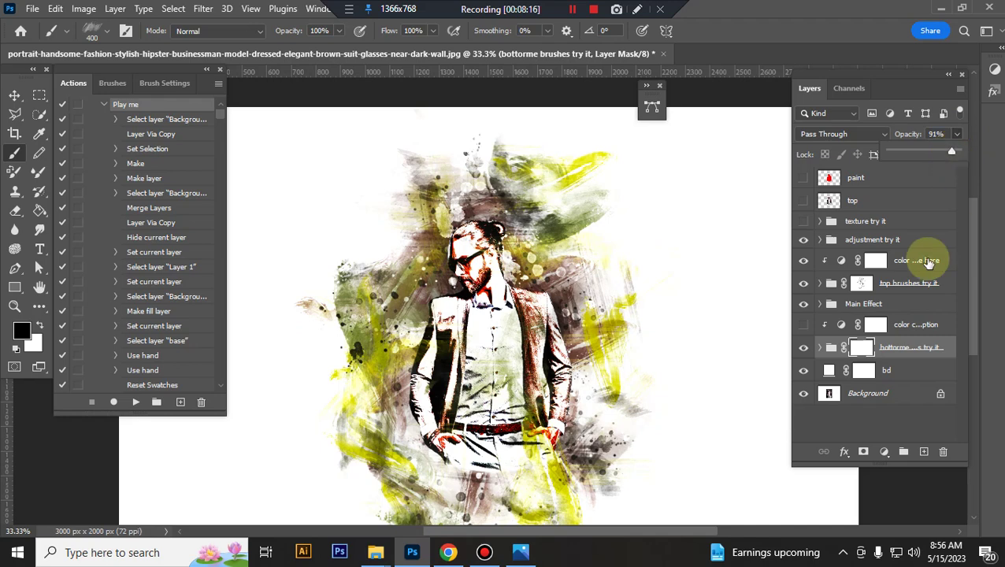
scroll(924, 265, down, 2)
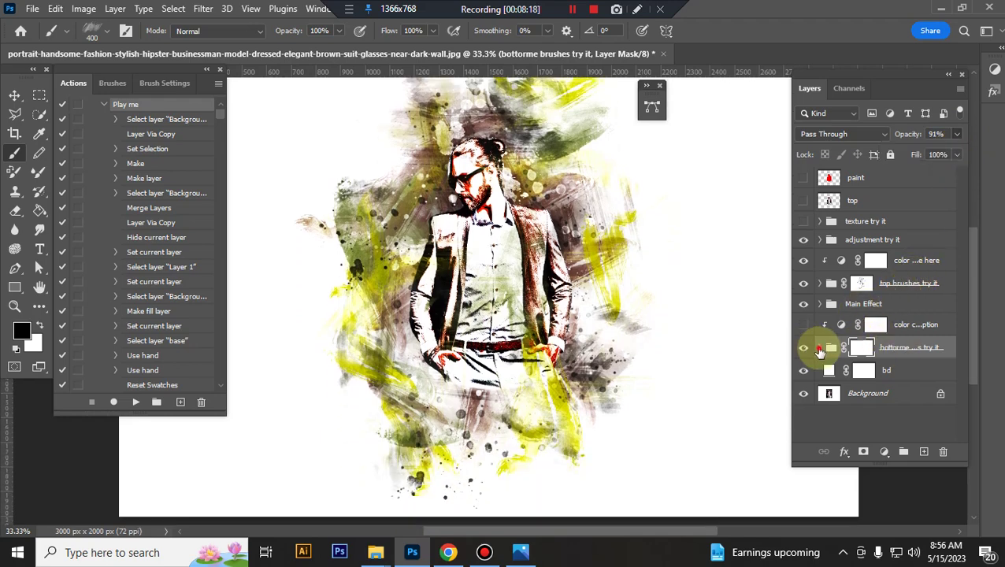
click(819, 348)
scroll(882, 315, down, 2)
- Enlarge bb 12 to about 122%, nudge it down, and set its opacity to 100%
click(903, 312)
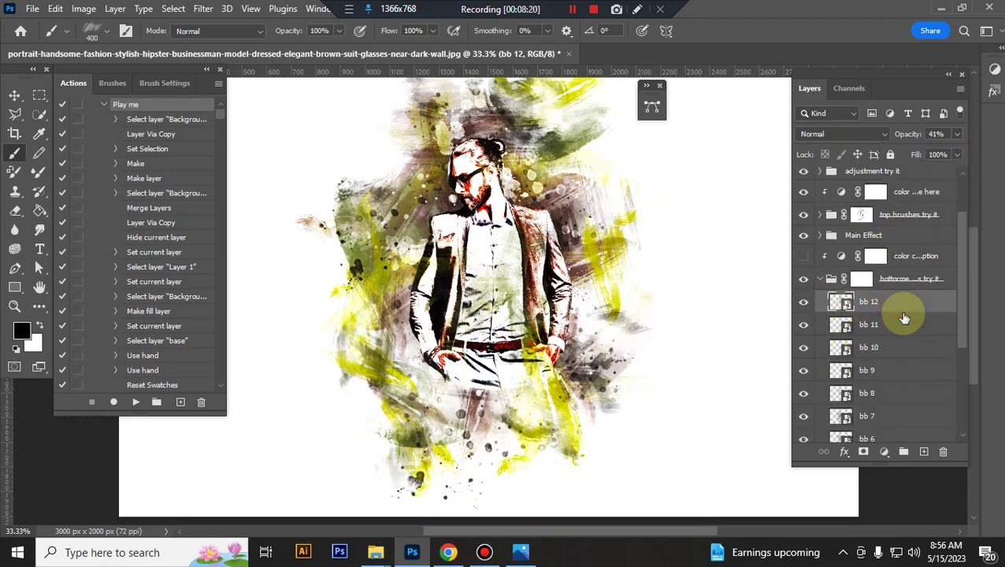
key(ctrl+t)
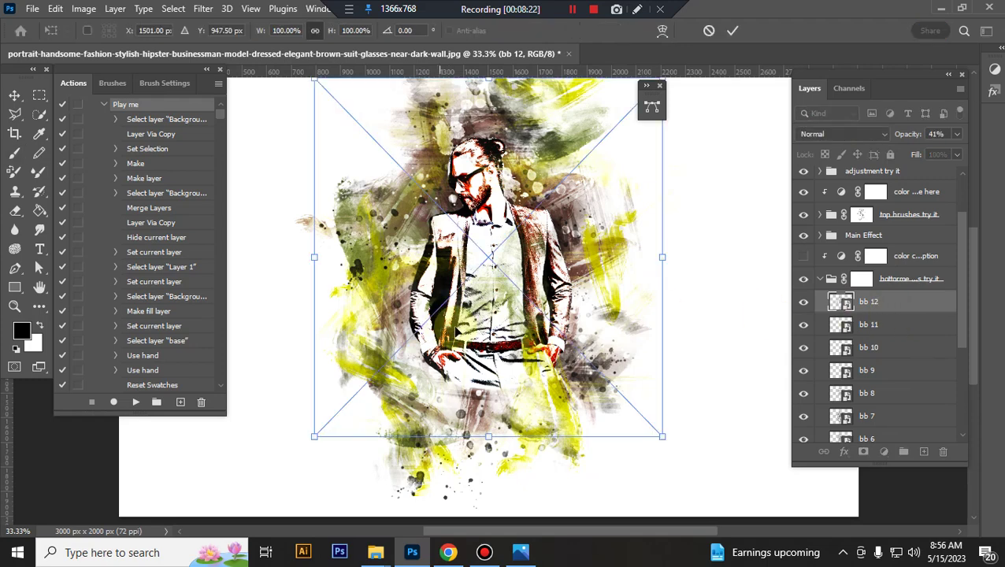
scroll(504, 335, down, 1)
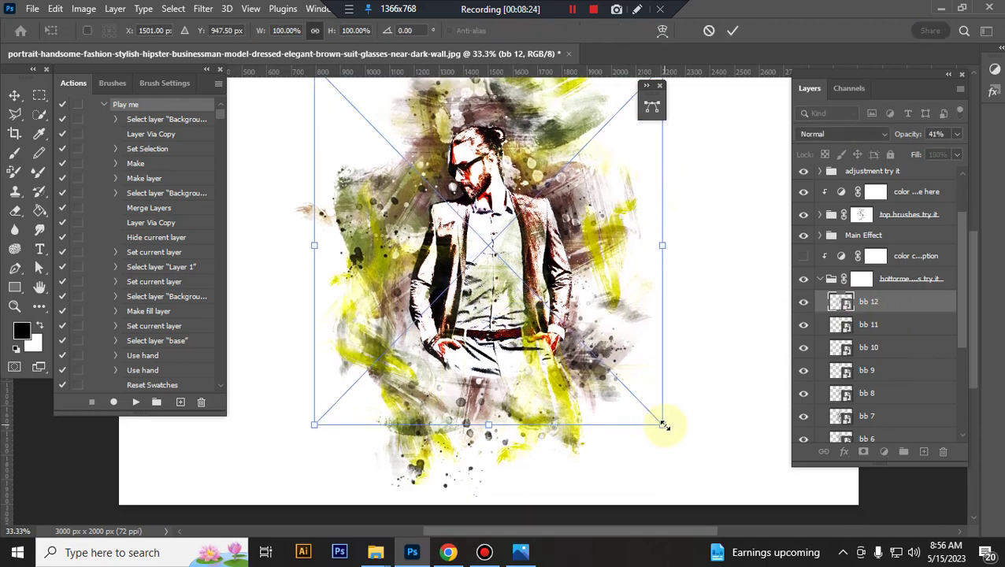
drag(664, 425, 696, 461)
scroll(614, 289, up, 2)
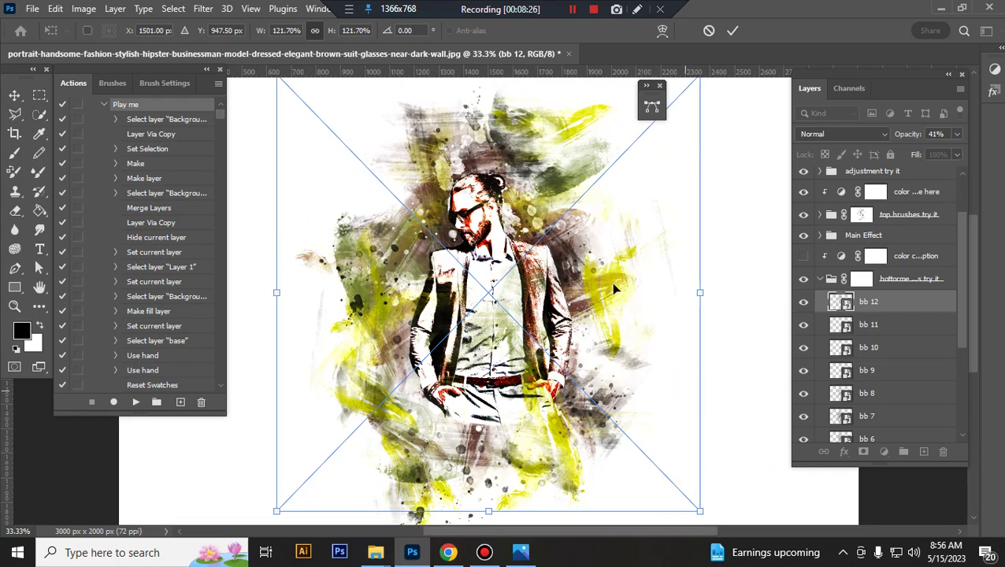
drag(615, 289, 616, 312)
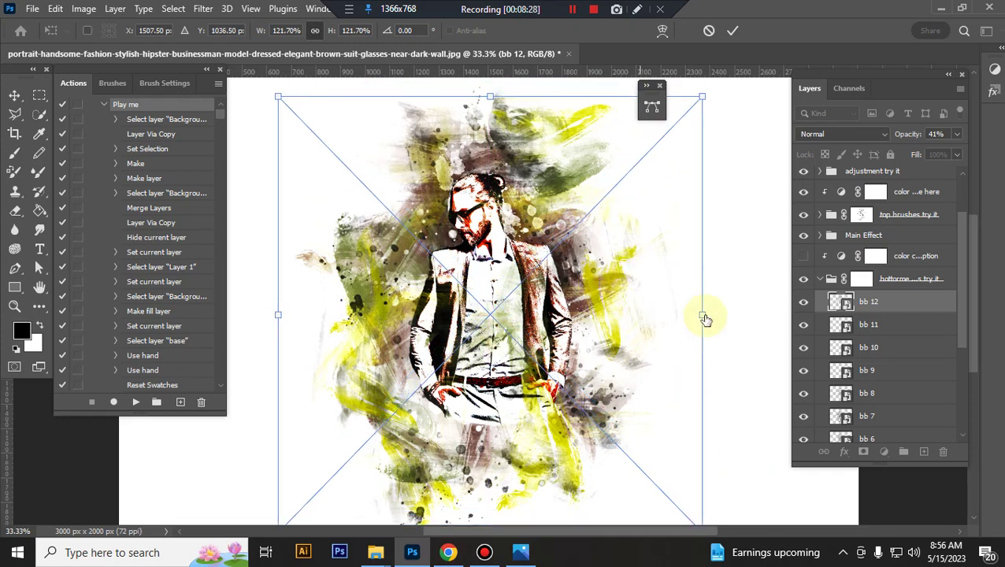
key(Return)
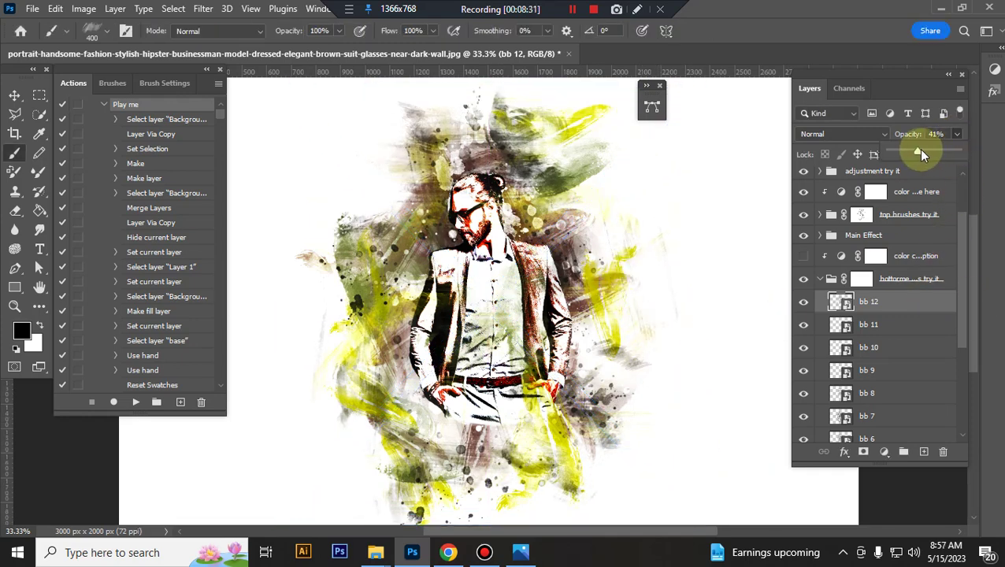
drag(919, 150, 959, 152)
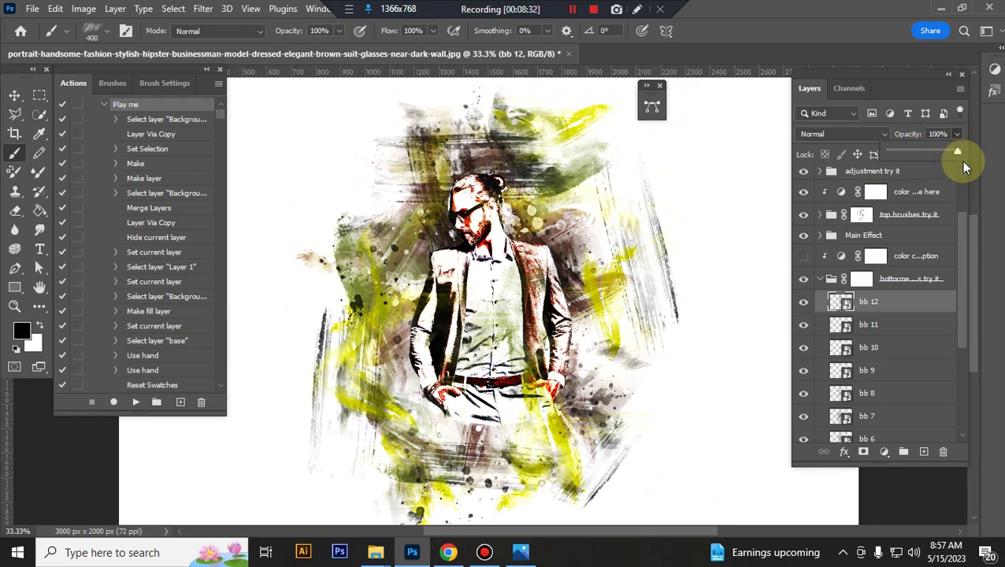
- Enlarge the bb 11 brush strokes to about 116%
click(904, 331)
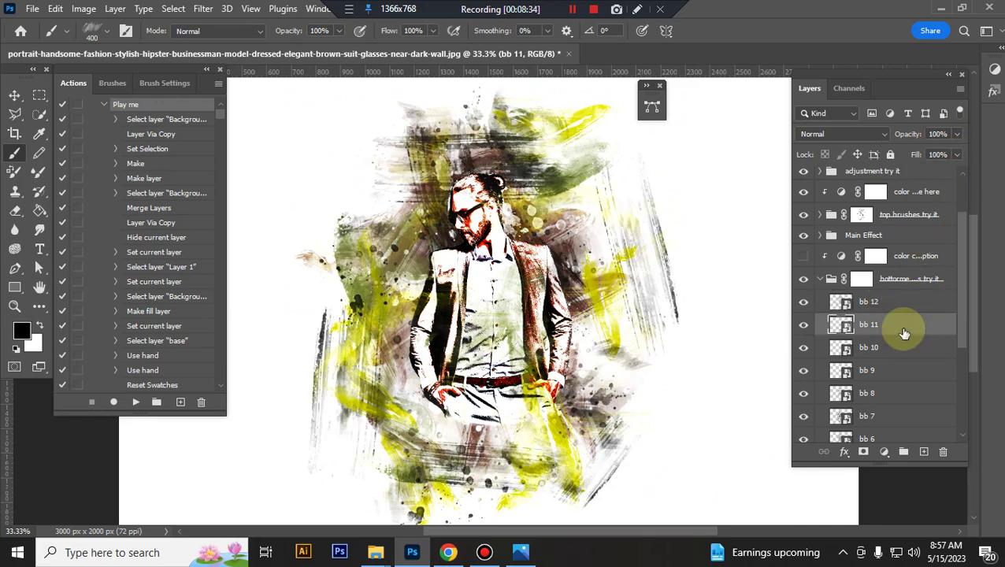
key(ctrl+t)
scroll(629, 394, down, 3)
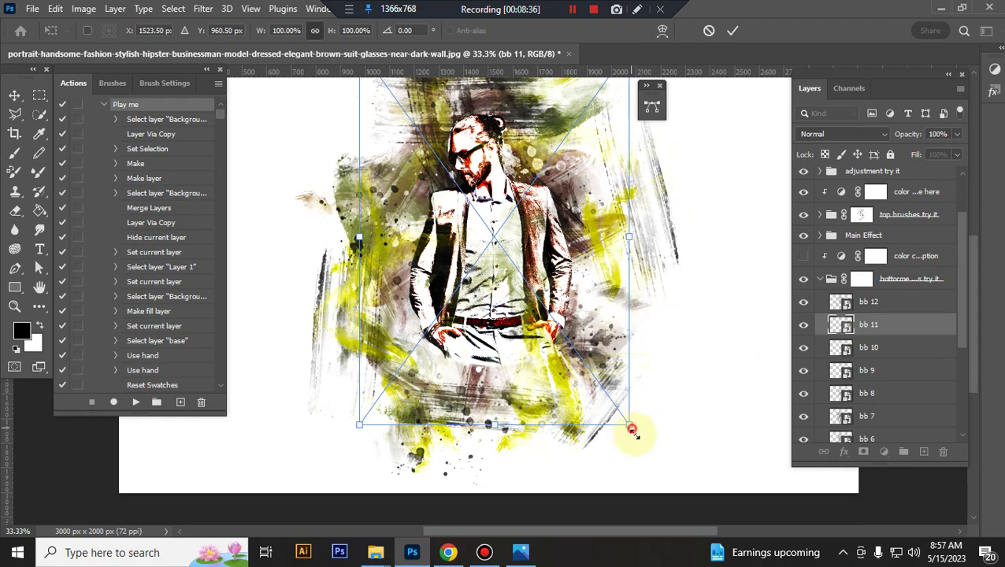
drag(631, 429, 660, 454)
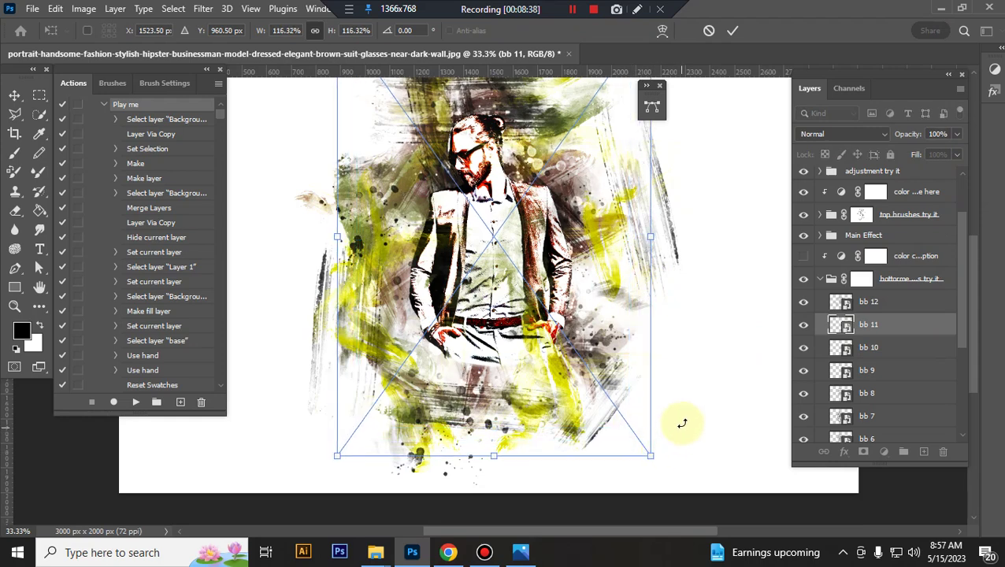
key(Return)
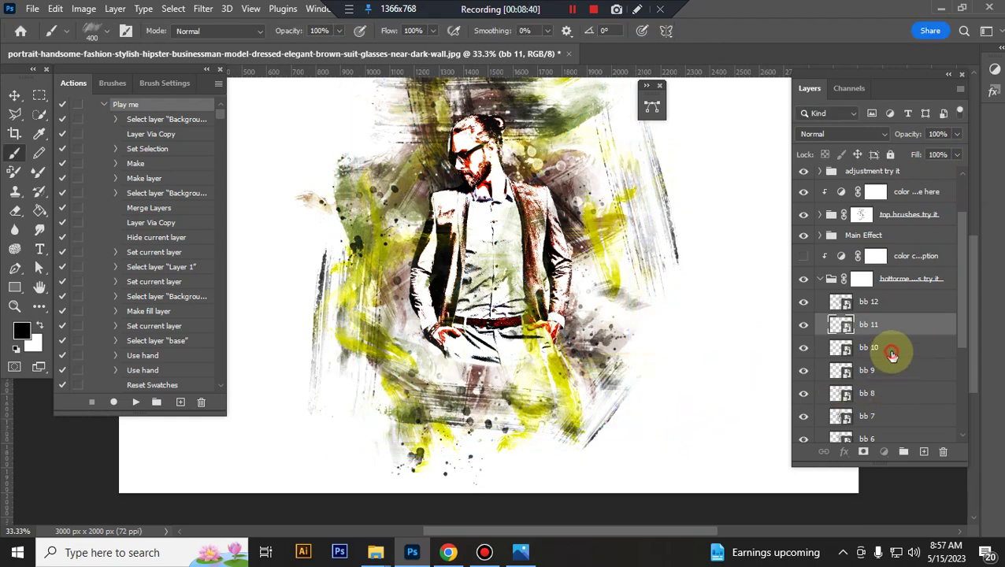
- Enlarge bb 10 slightly and start scaling bb 9 up to about 128%
click(886, 348)
key(ctrl+t)
scroll(614, 370, up, 3)
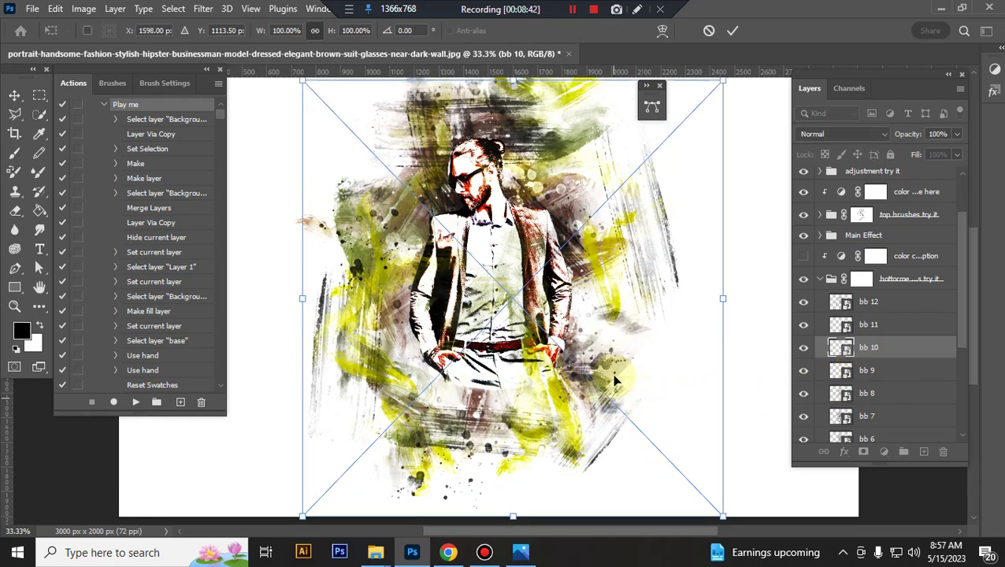
scroll(595, 329, up, 3)
drag(302, 183, 288, 155)
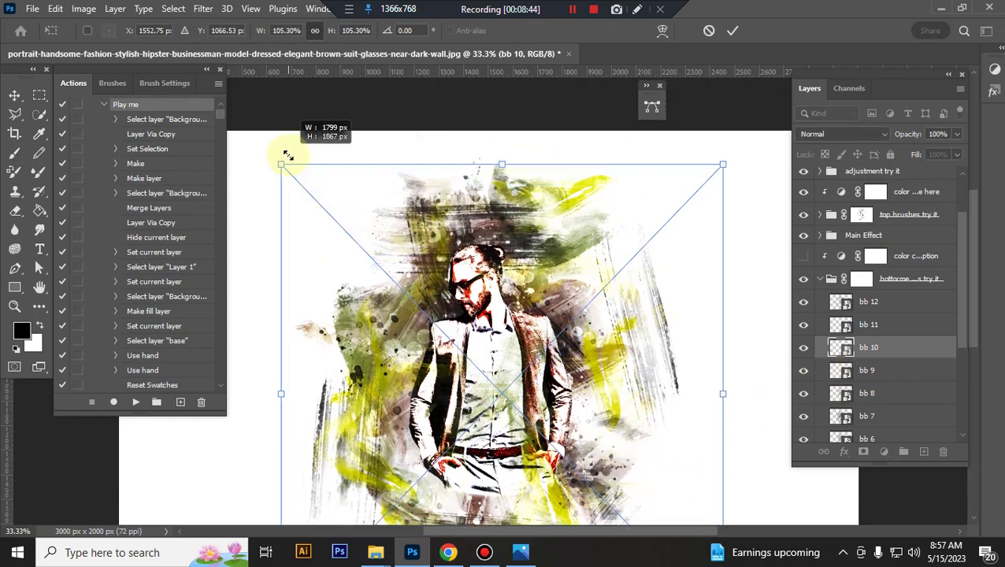
key(Return)
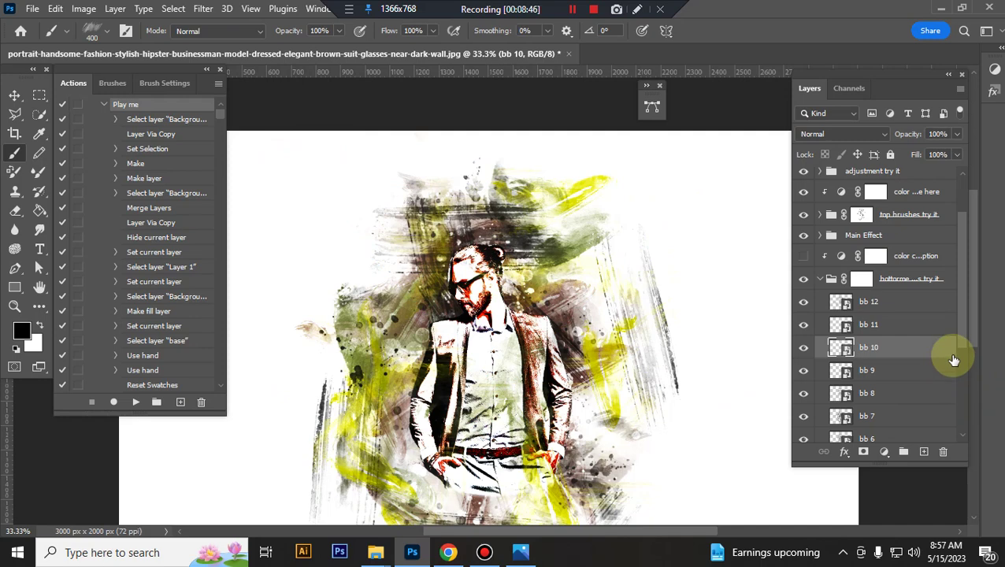
click(902, 375)
key(ctrl+t)
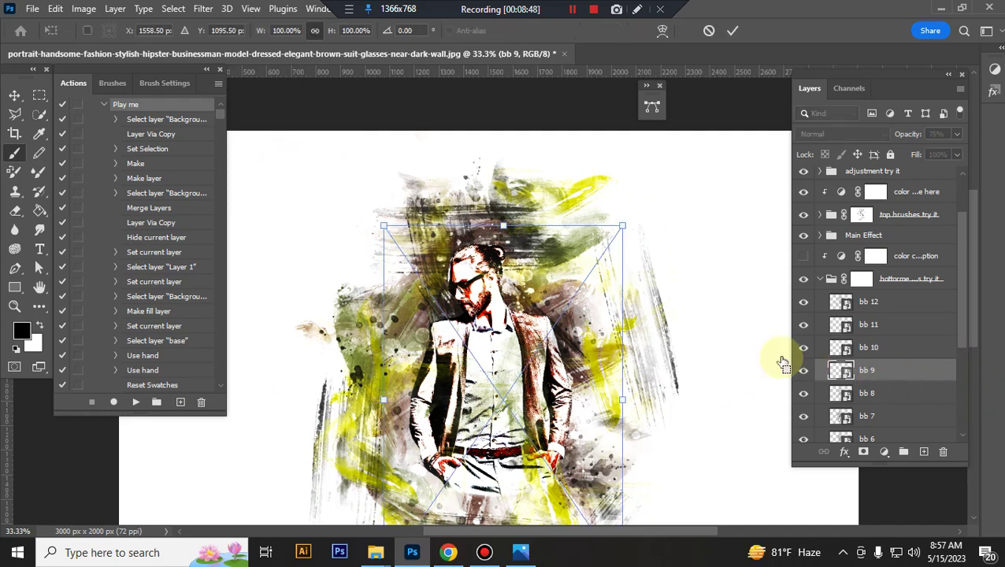
drag(388, 227, 349, 178)
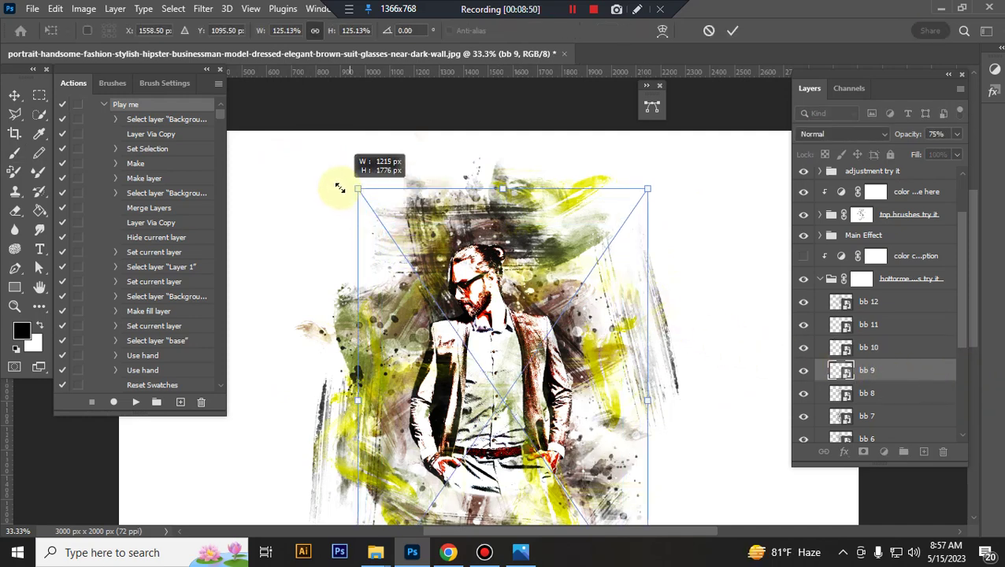
- Commit the bb 9 resize and enlarge bb 8 slightly
key(Return)
scroll(913, 358, down, 3)
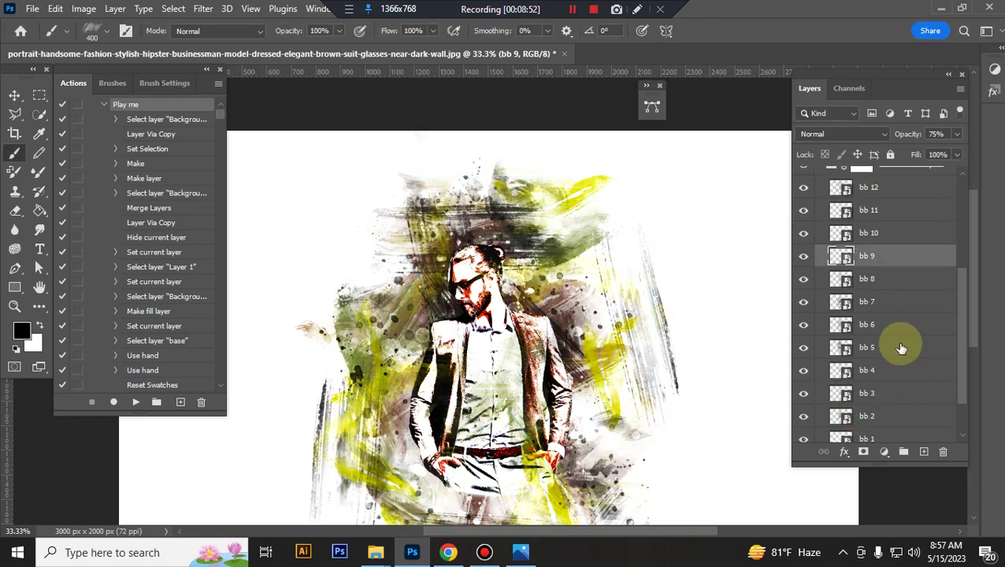
click(882, 282)
key(ctrl+t)
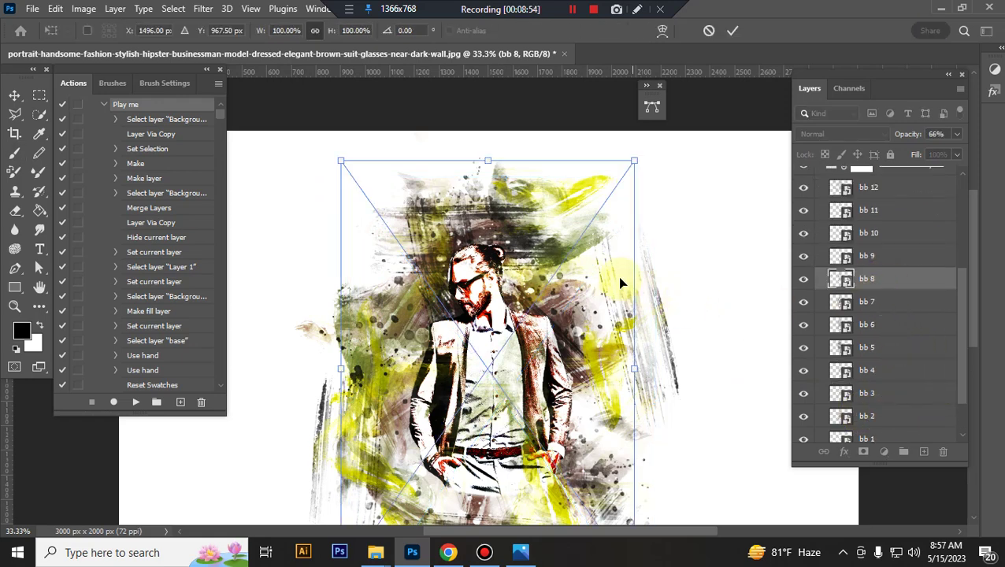
drag(636, 161, 651, 142)
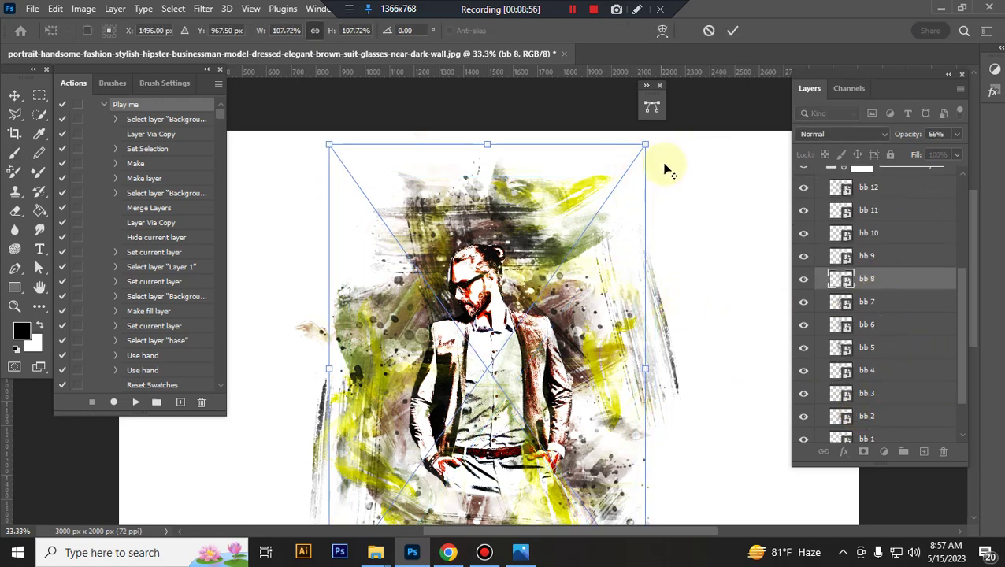
key(Return)
- Enlarge bb 7 slightly and fade it to 57% opacity
click(876, 304)
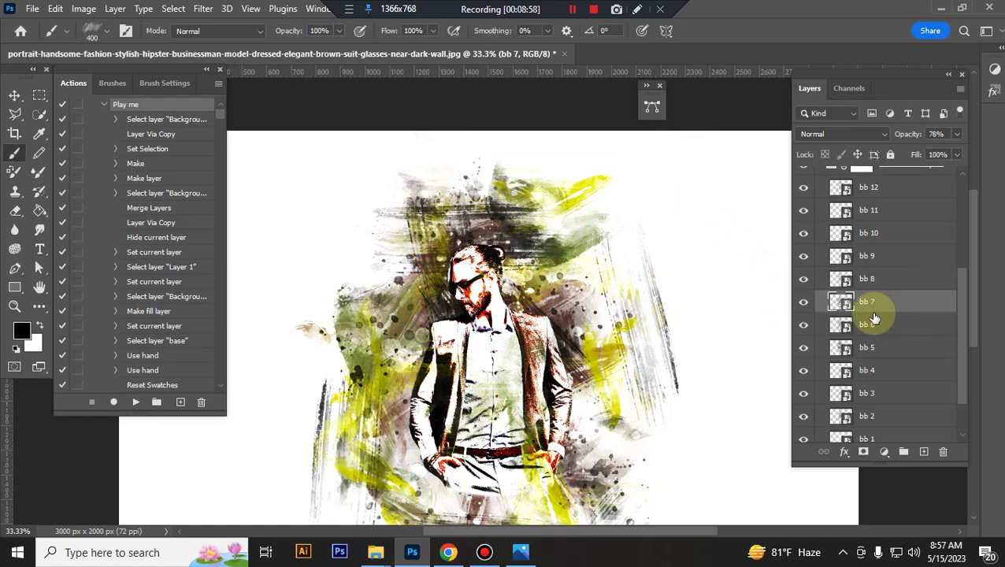
key(ctrl+t)
drag(644, 197, 664, 172)
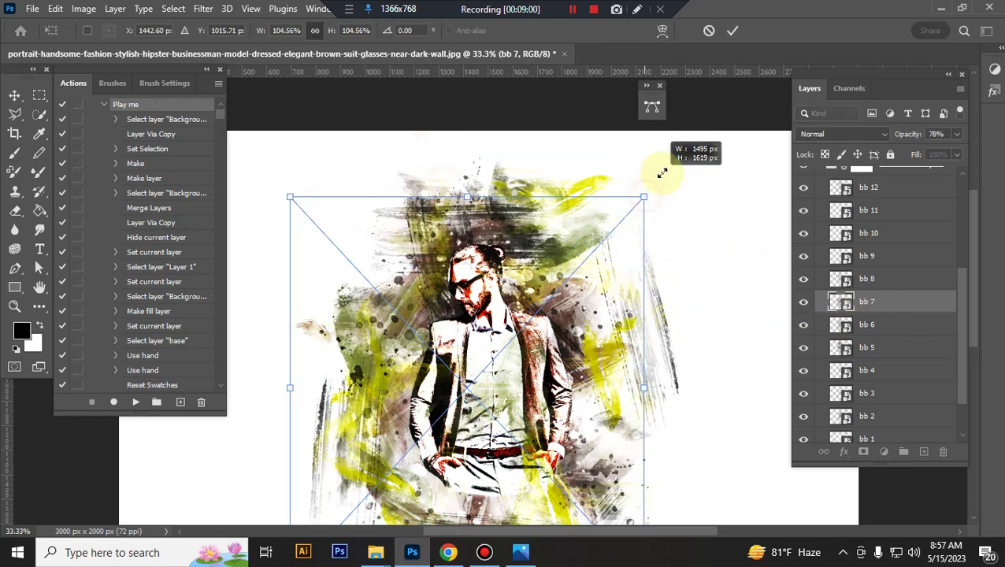
key(Return)
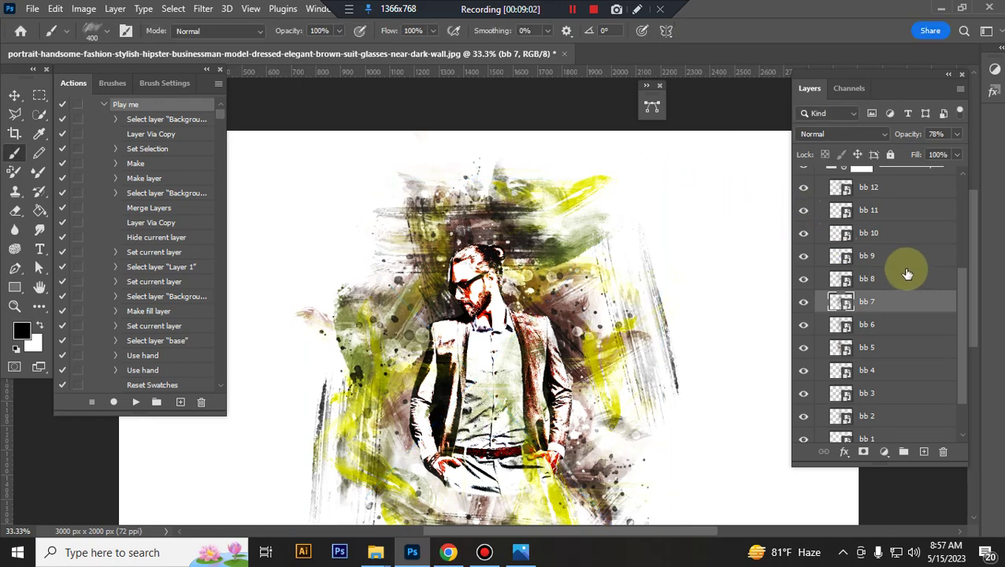
click(918, 299)
click(956, 134)
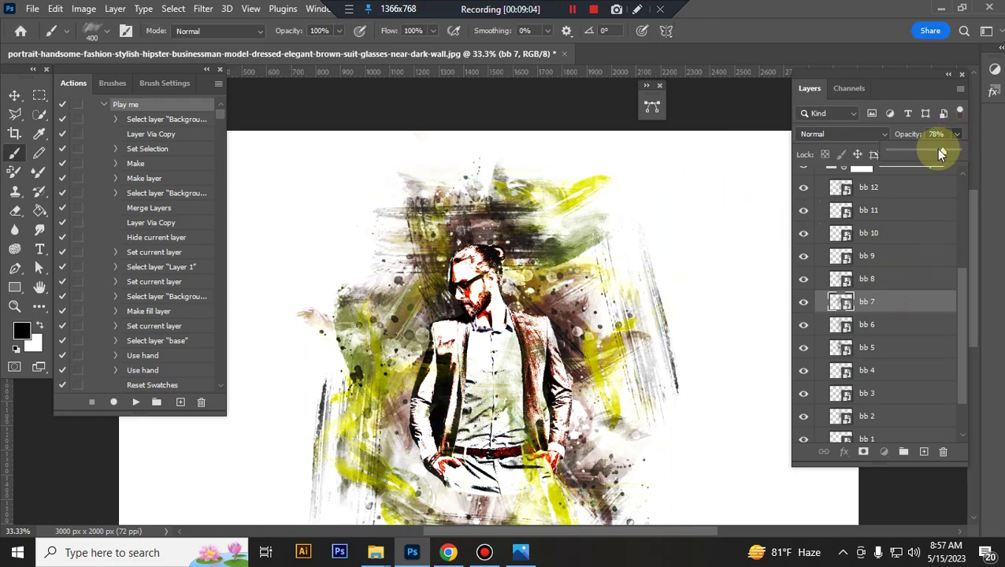
drag(939, 152, 926, 149)
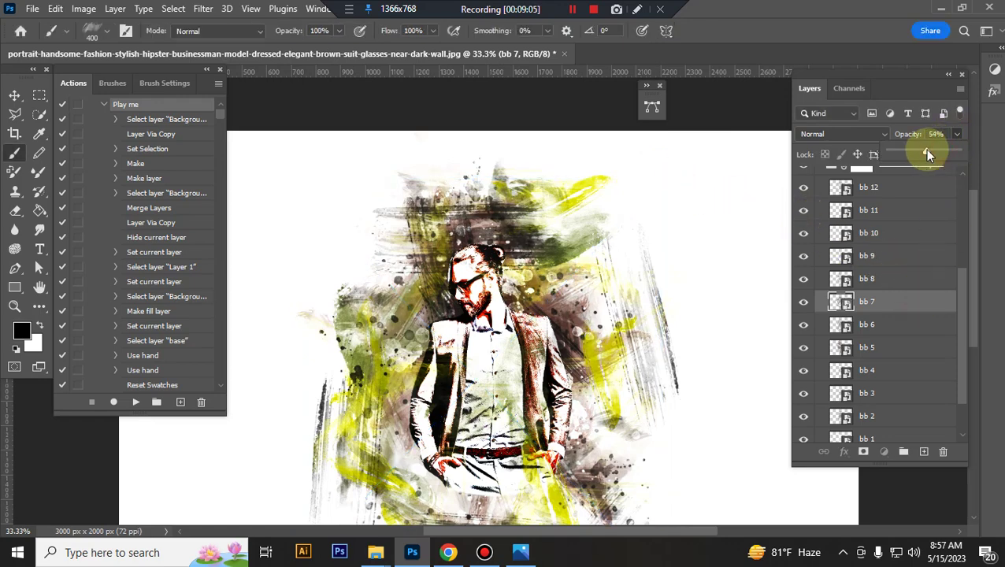
- Enlarge bb 6 and scale bb 5 to about 107%
click(885, 331)
key(ctrl+t)
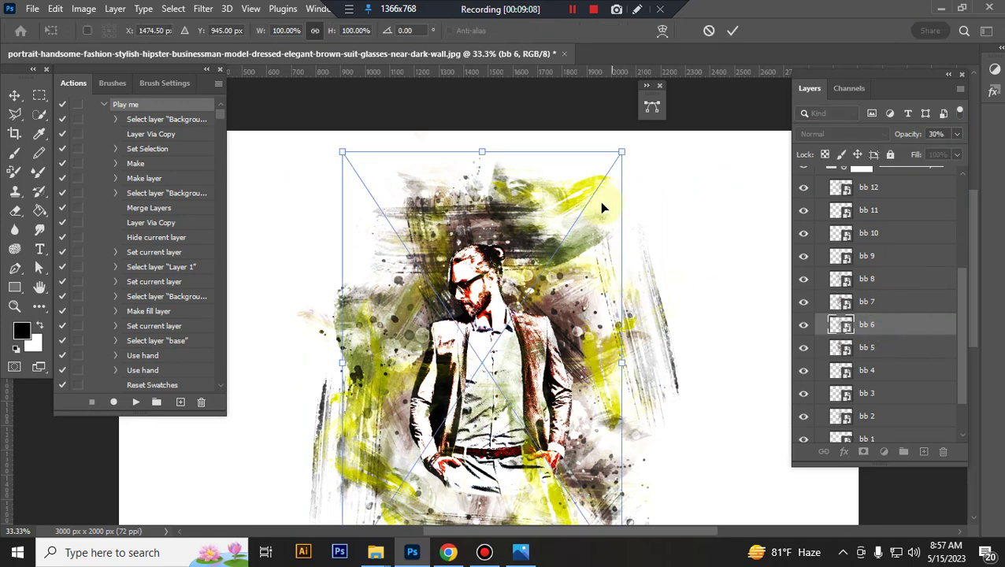
scroll(552, 277, down, 3)
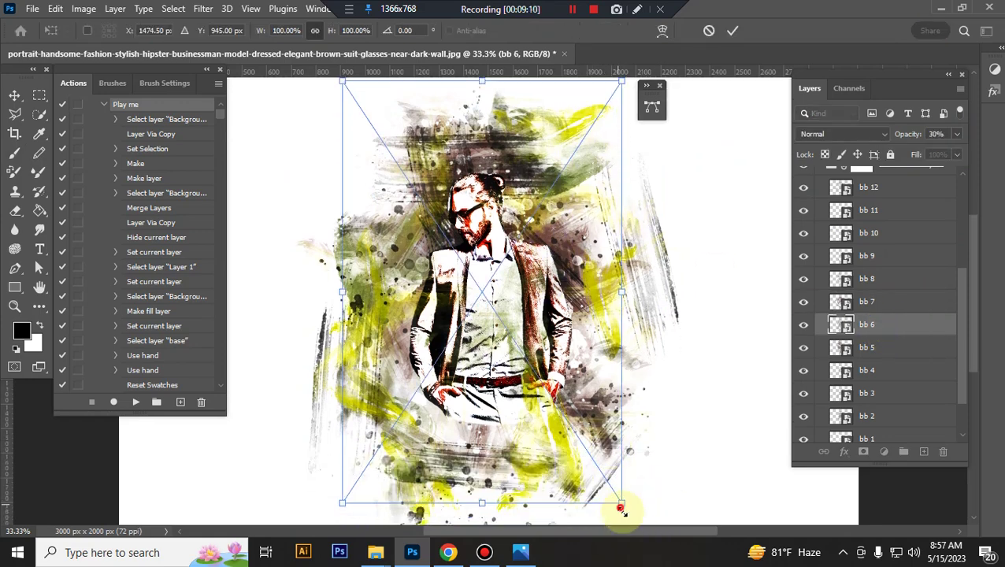
drag(622, 508, 628, 526)
key(Return)
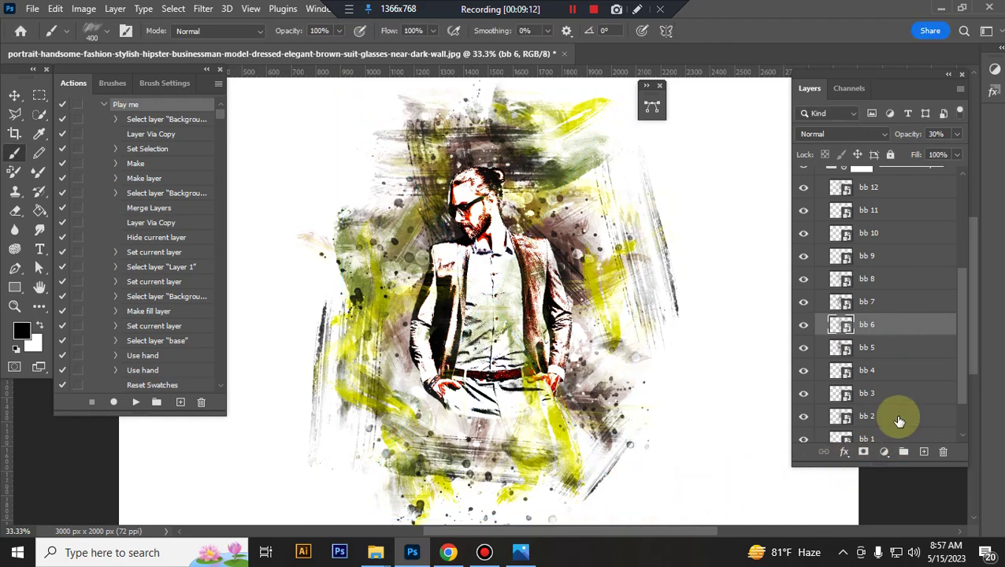
click(890, 349)
key(ctrl+t)
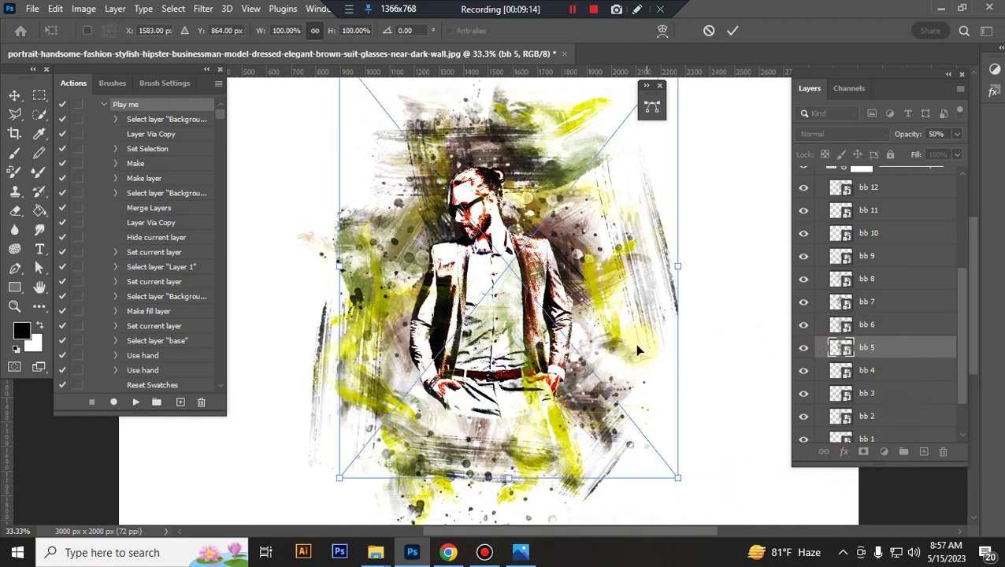
scroll(360, 455, down, 2)
drag(344, 431, 321, 461)
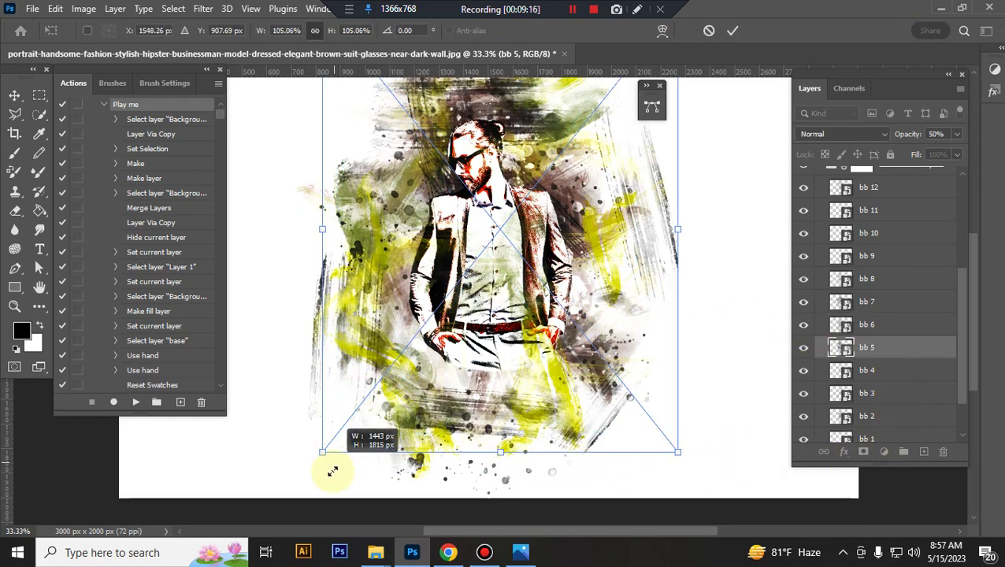
key(Return)
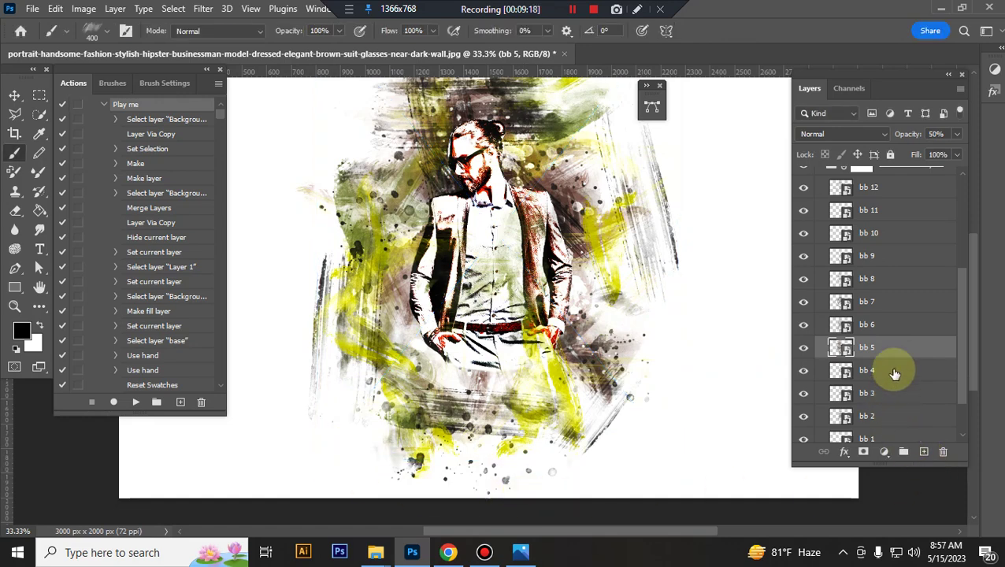
- Enlarge bb 4 to about 111% and bb 3 toward both lower corners
click(894, 372)
key(ctrl+t)
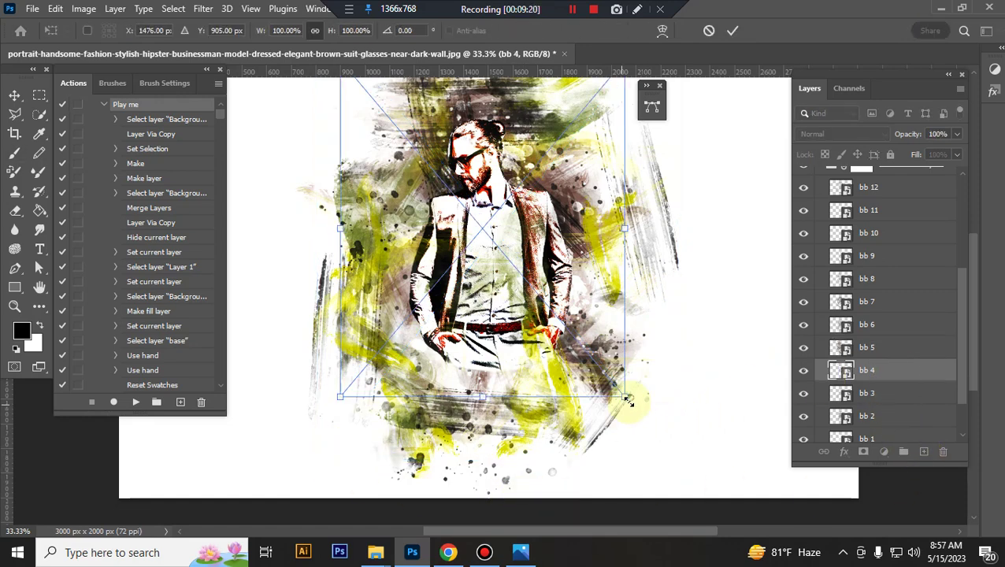
drag(623, 402, 651, 457)
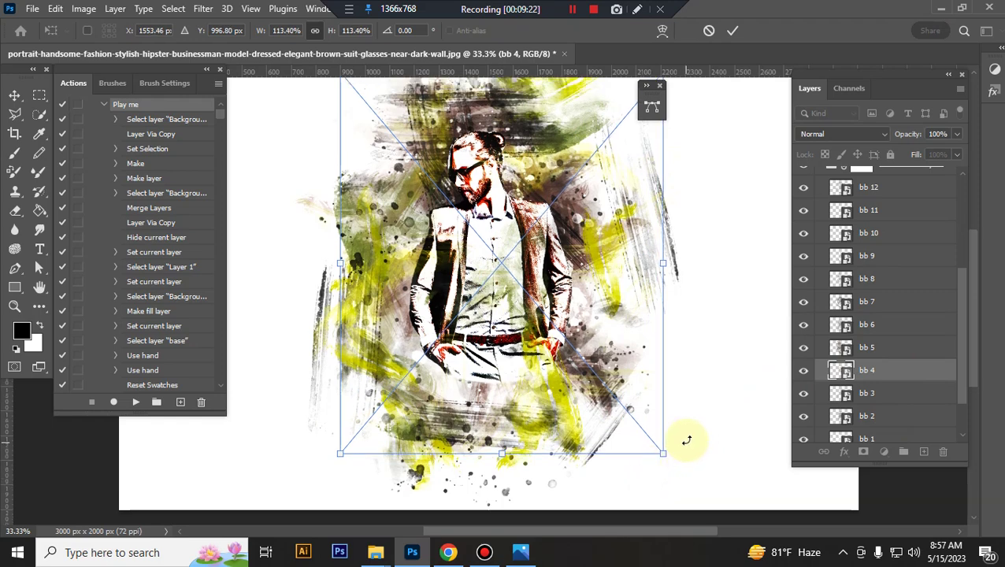
key(Return)
key(b)
click(879, 387)
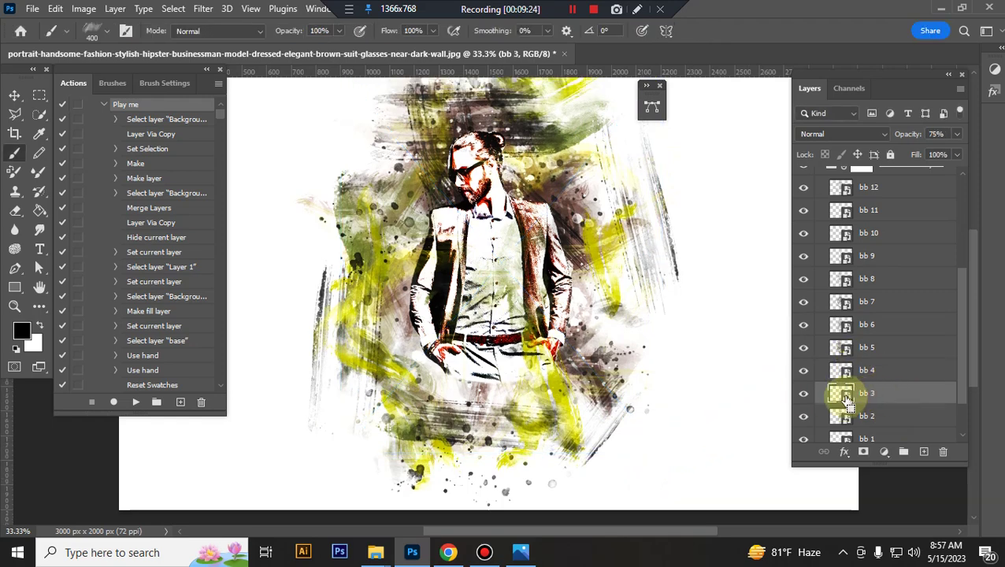
key(ctrl+t)
scroll(396, 424, down, 1)
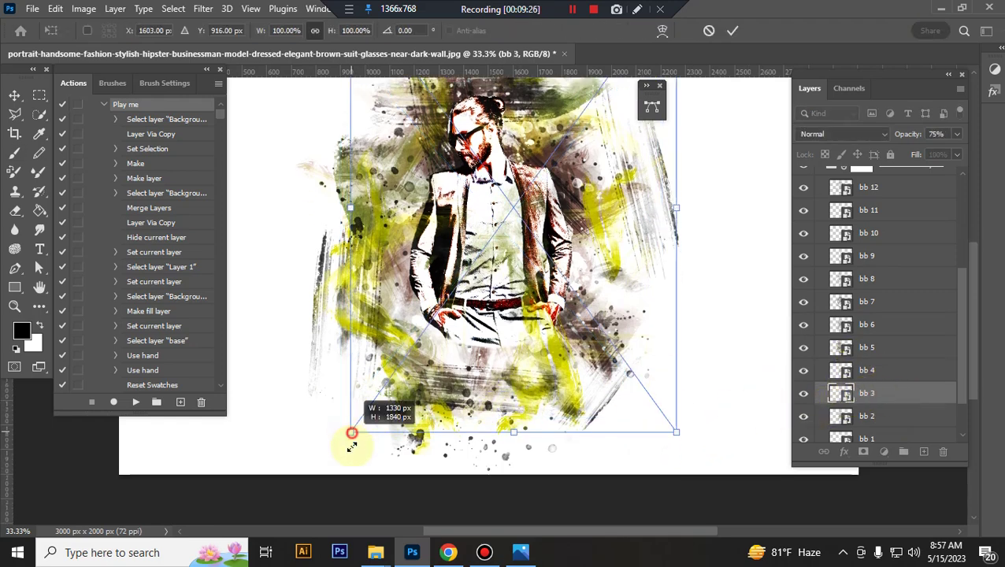
drag(352, 432, 337, 457)
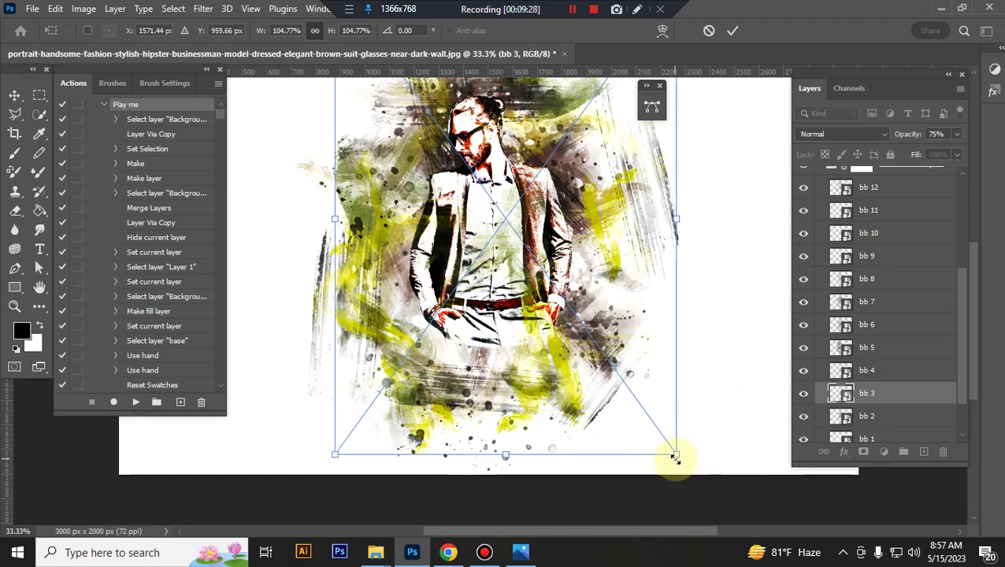
drag(675, 458, 673, 460)
key(Return)
- Enlarge bb 2 toward both lower corners and bb 1 to about 106%
click(882, 419)
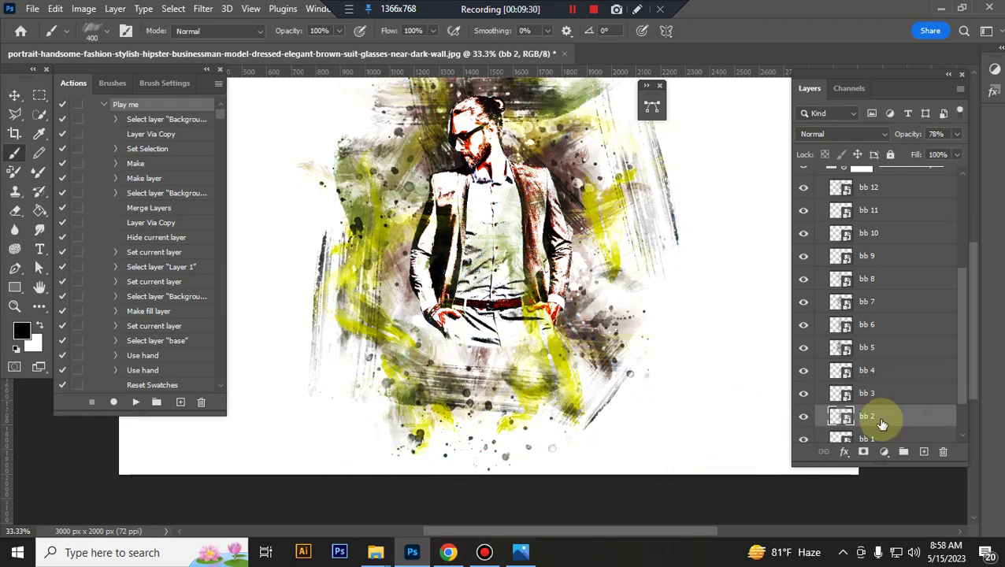
key(ctrl+t)
drag(646, 398, 660, 420)
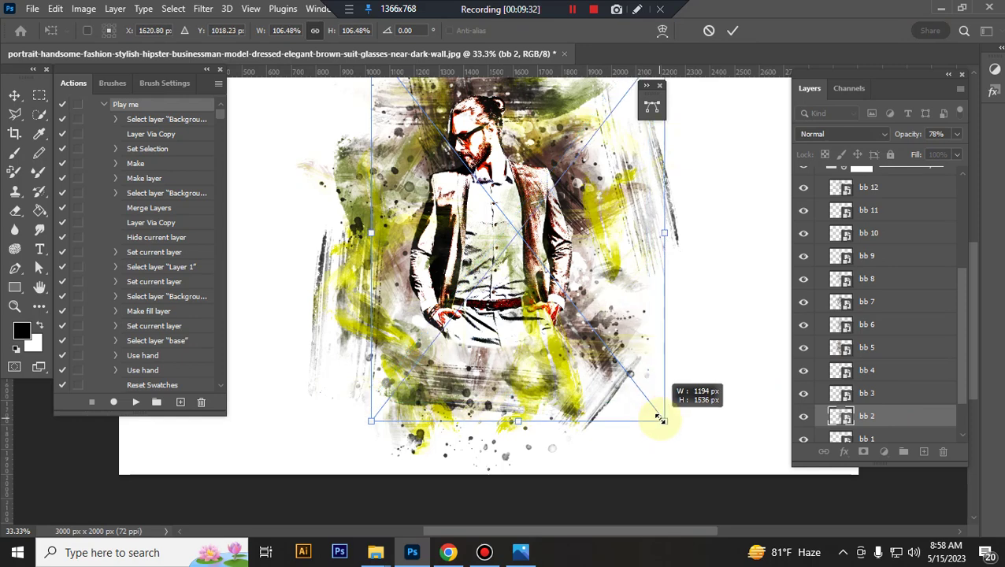
drag(368, 419, 351, 445)
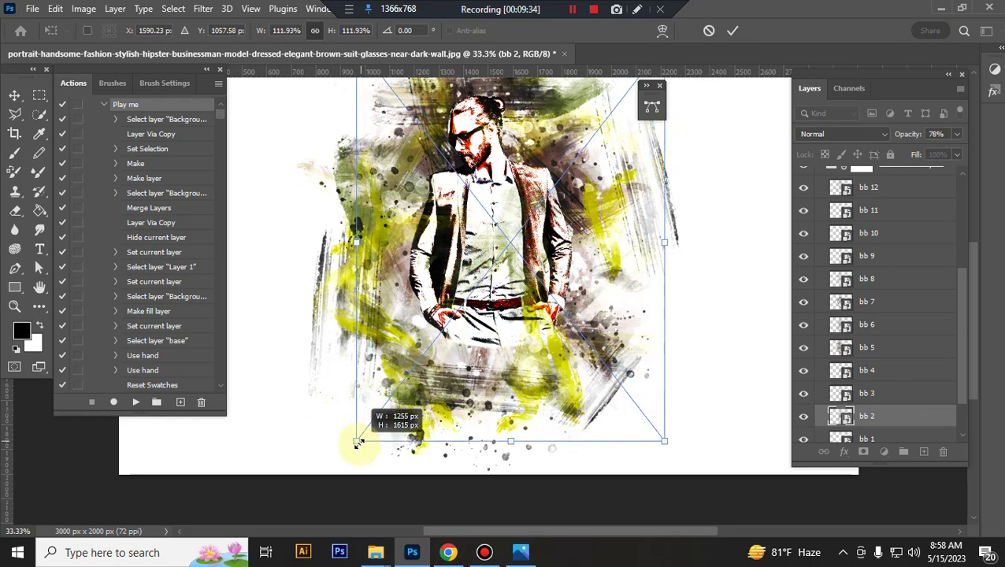
key(Return)
scroll(870, 394, down, 2)
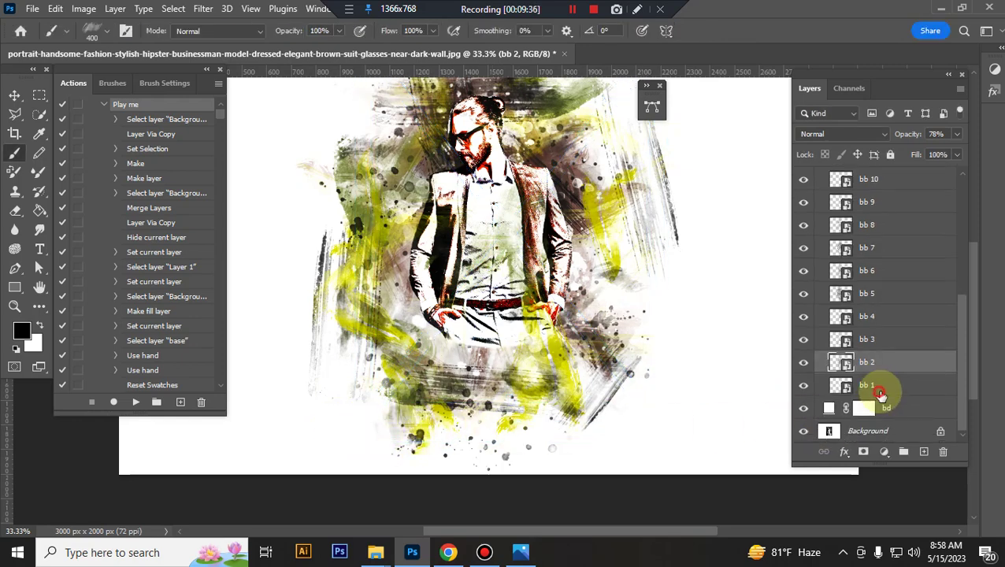
click(873, 388)
key(ctrl+t)
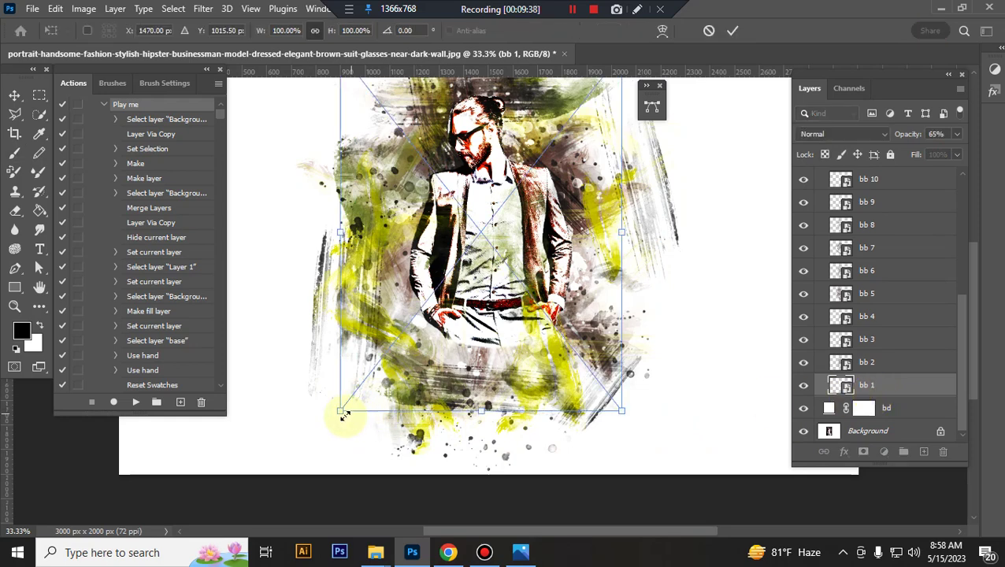
drag(340, 411, 321, 433)
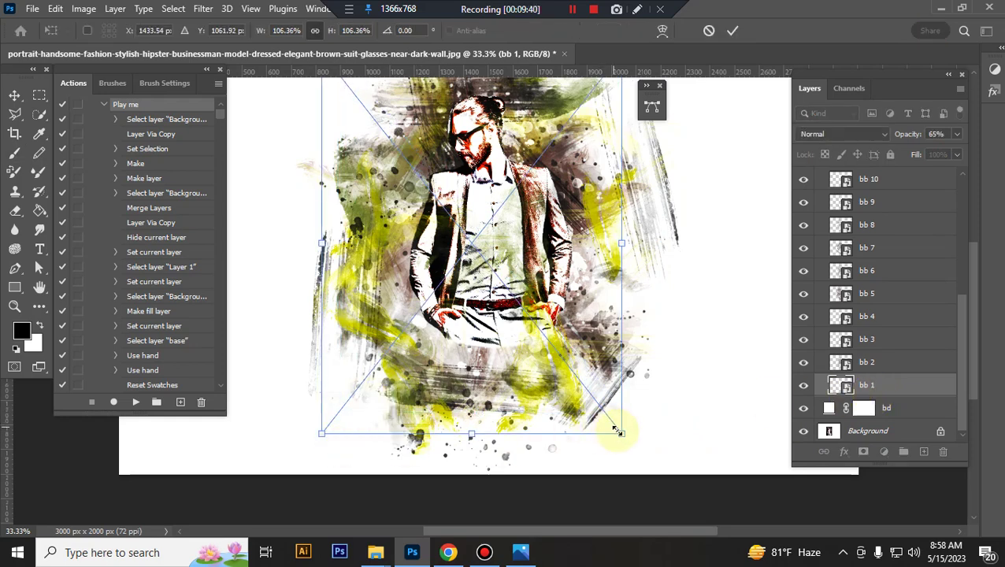
drag(618, 432, 633, 442)
key(Return)
- Collapse the bottom brushes group and zoom out to view the whole canvas
scroll(887, 292, up, 3)
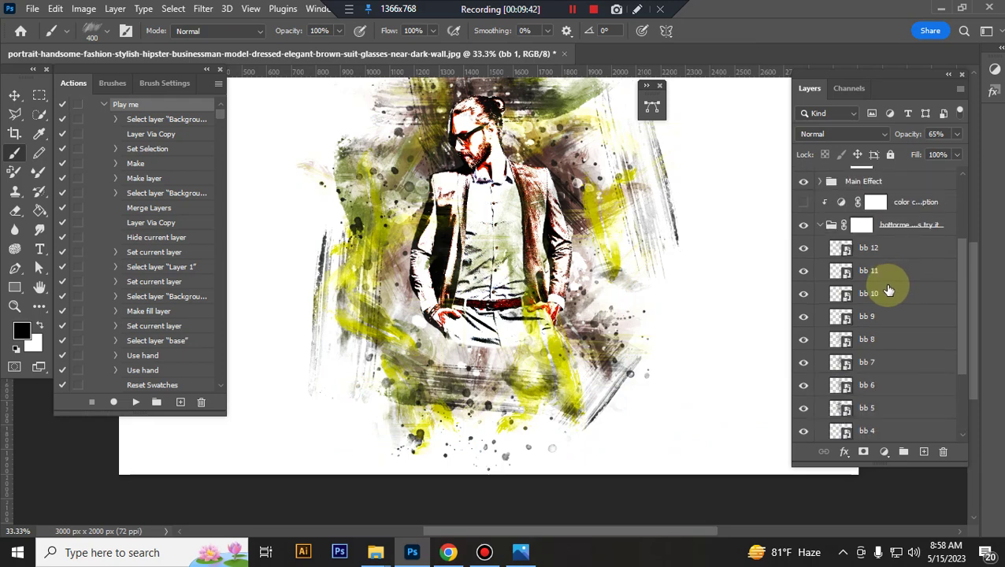
click(819, 226)
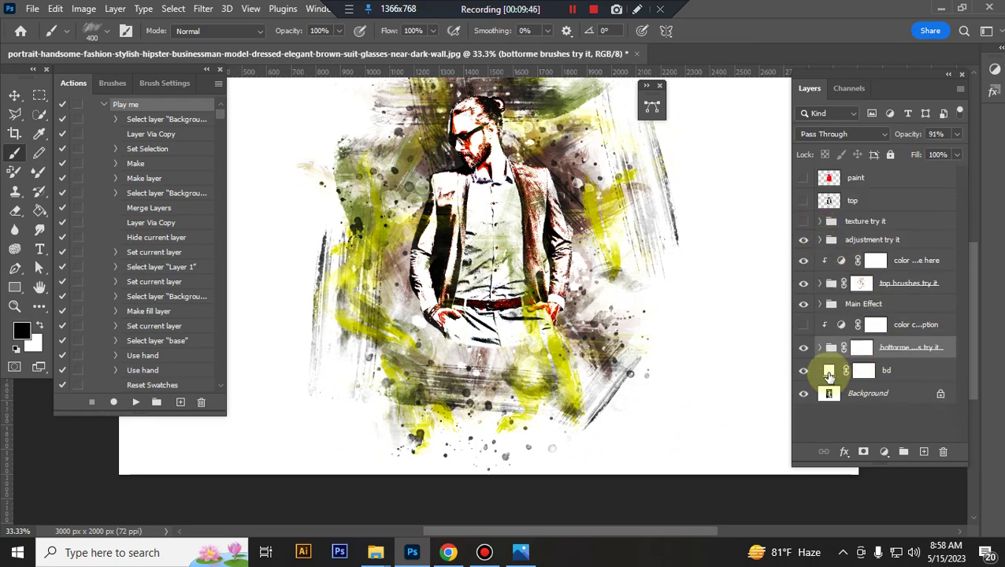
key(ctrl+minus)
key(ctrl+minus)
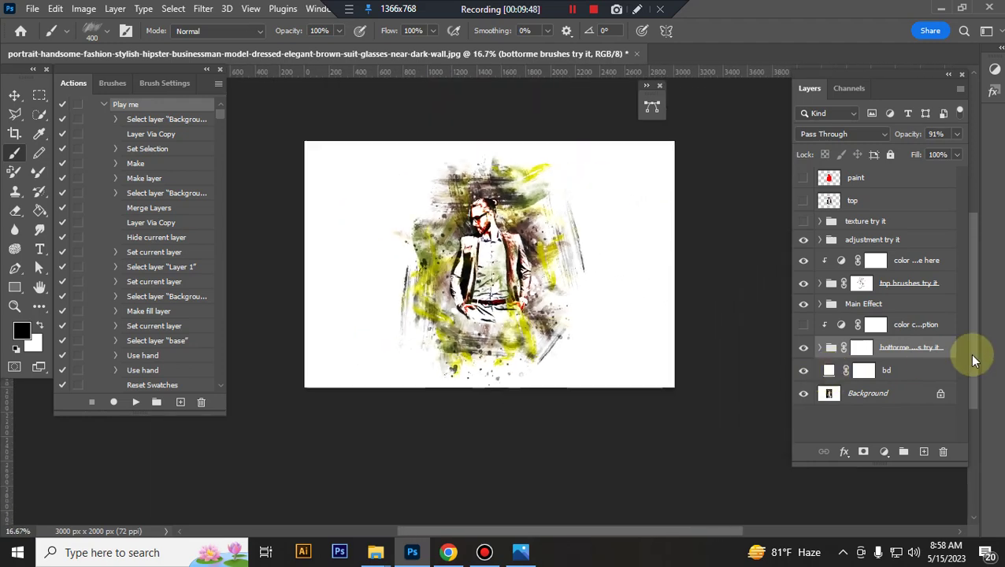
click(916, 377)
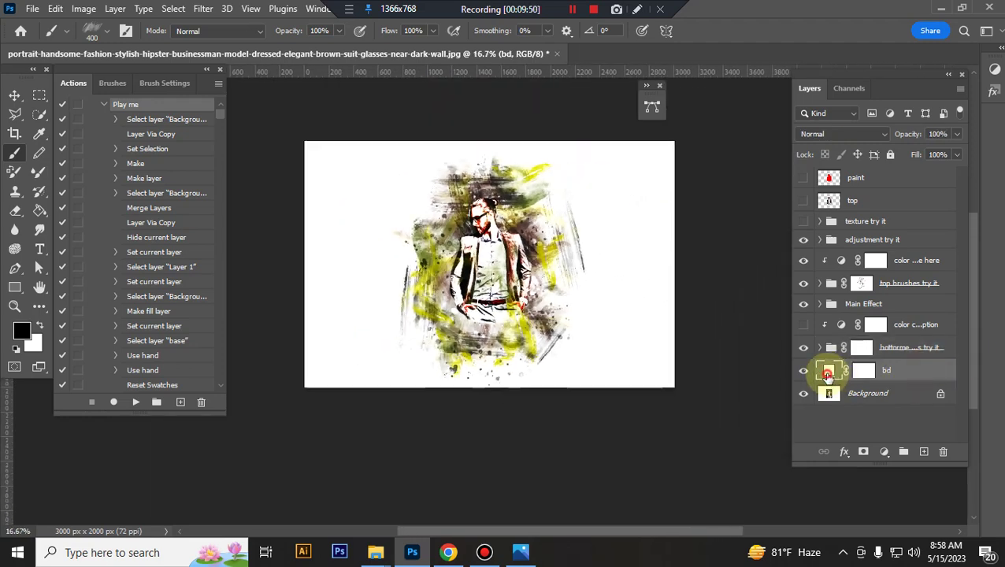
double_click(827, 376)
click(652, 252)
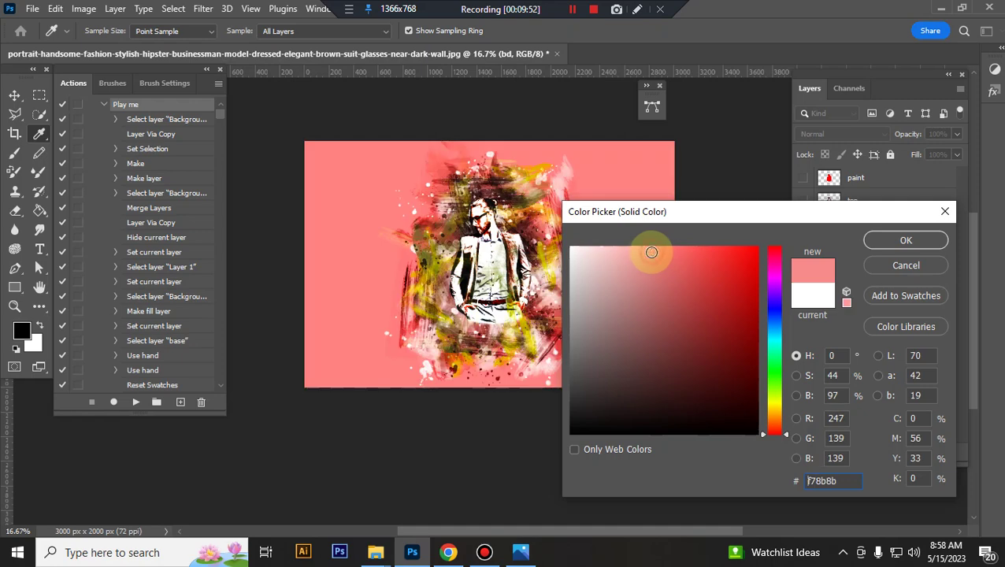
click(775, 344)
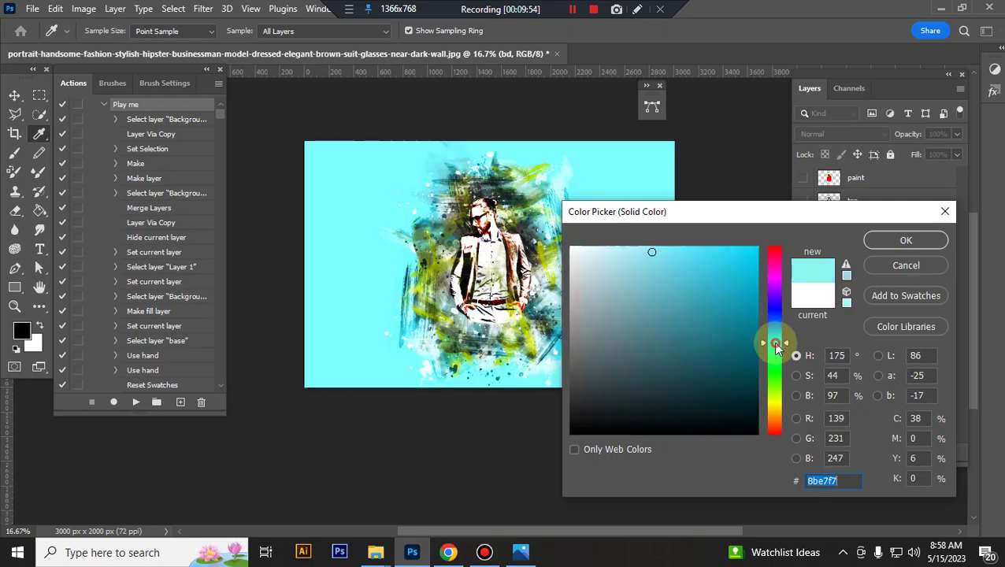
drag(776, 343, 780, 392)
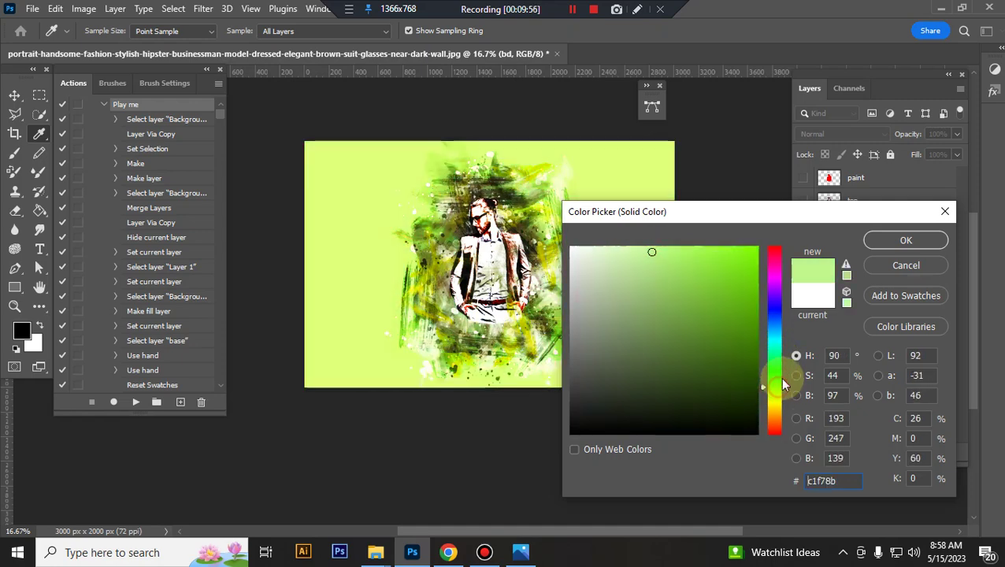
click(776, 310)
click(892, 270)
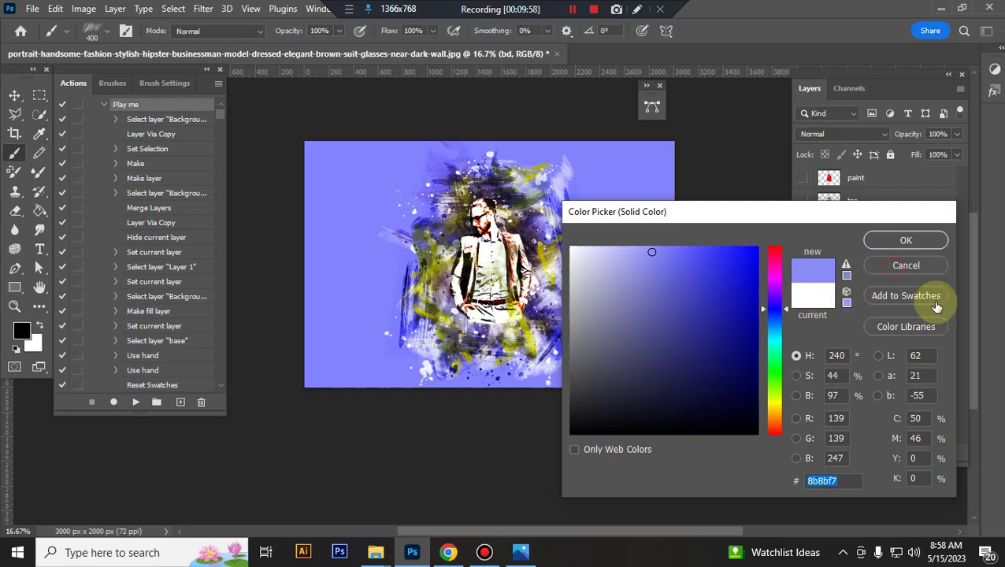